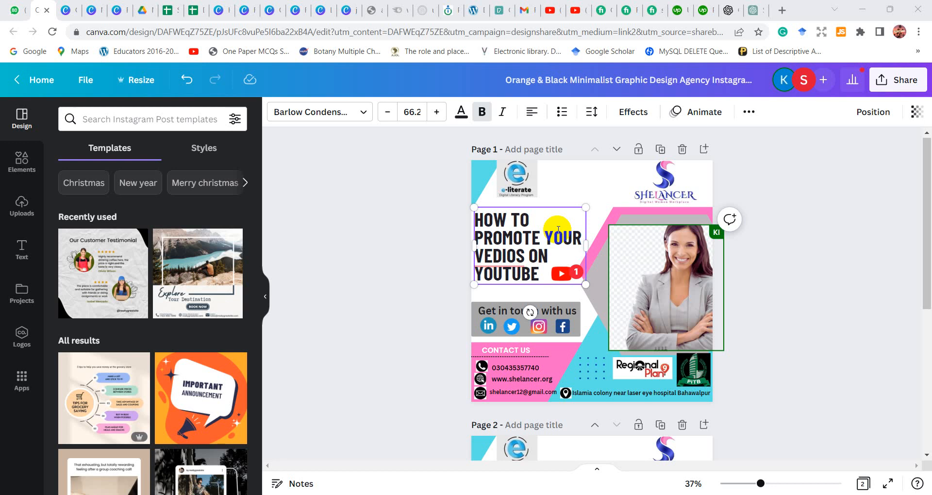
Remove the background from the e-literate logo on page 1 and fit it smaller into the page's upper-left corner
click(516, 190)
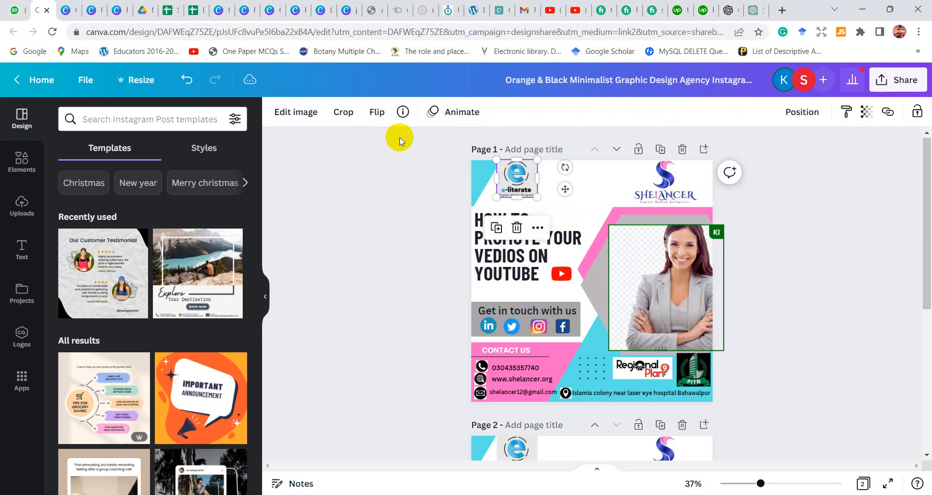
click(297, 109)
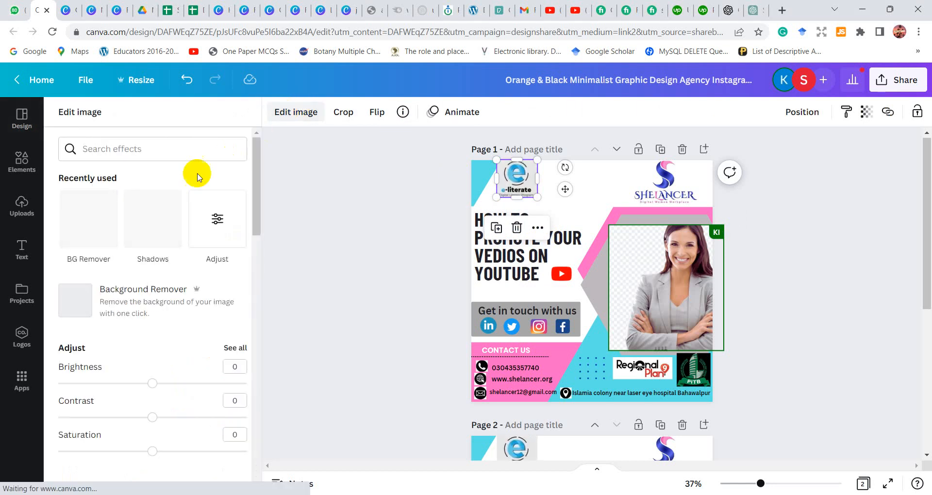
click(88, 223)
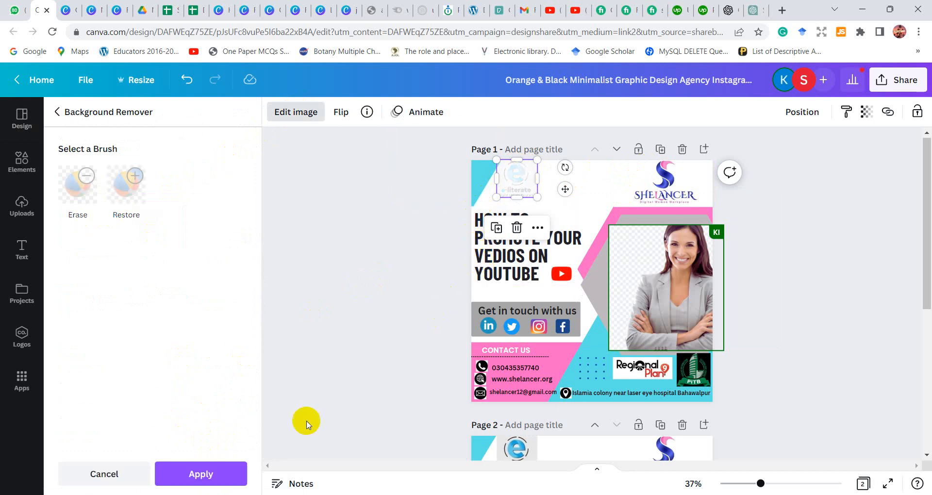
click(206, 473)
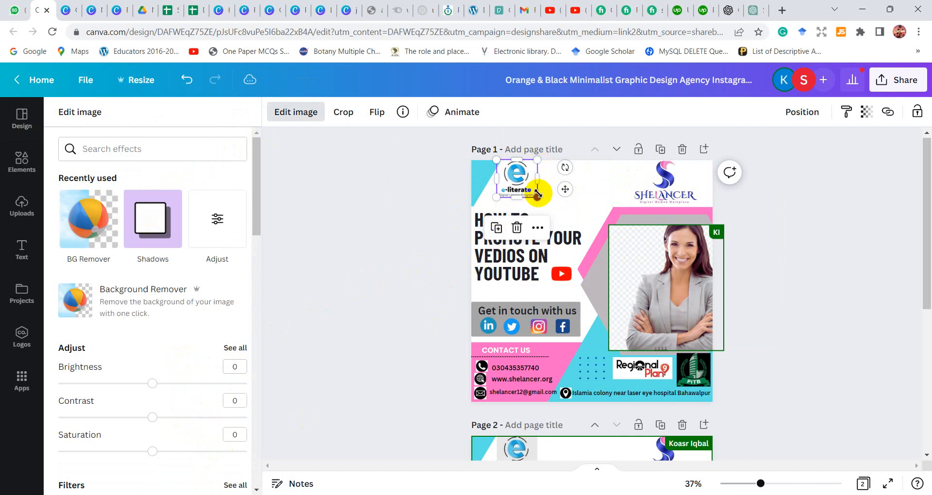
drag(538, 194, 506, 187)
Remove the background from the SHELANCER logo and fit it smaller into the upper-right corner of page 1
click(649, 174)
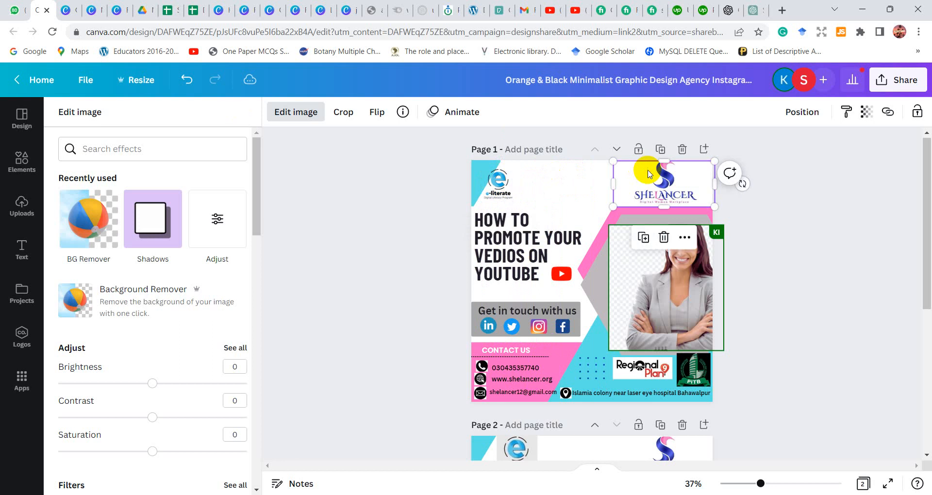
click(101, 215)
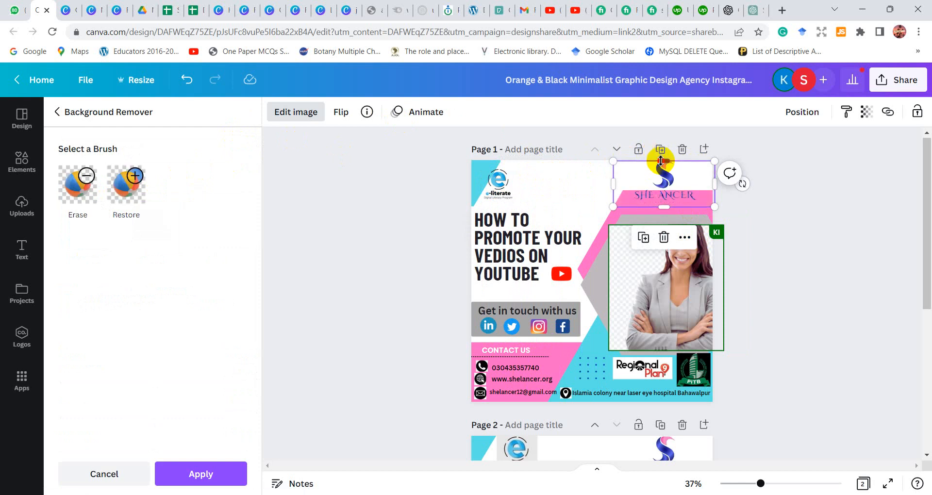
drag(661, 160, 662, 154)
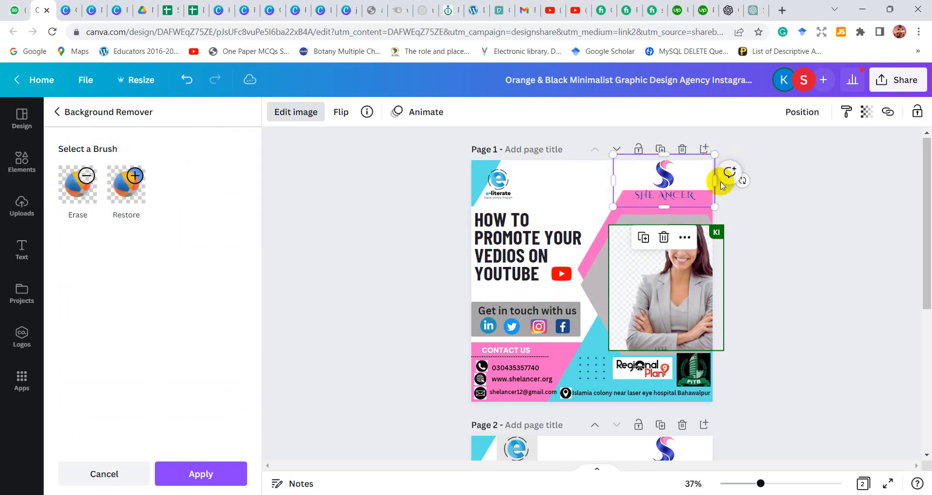
drag(715, 180, 700, 180)
drag(613, 186, 576, 182)
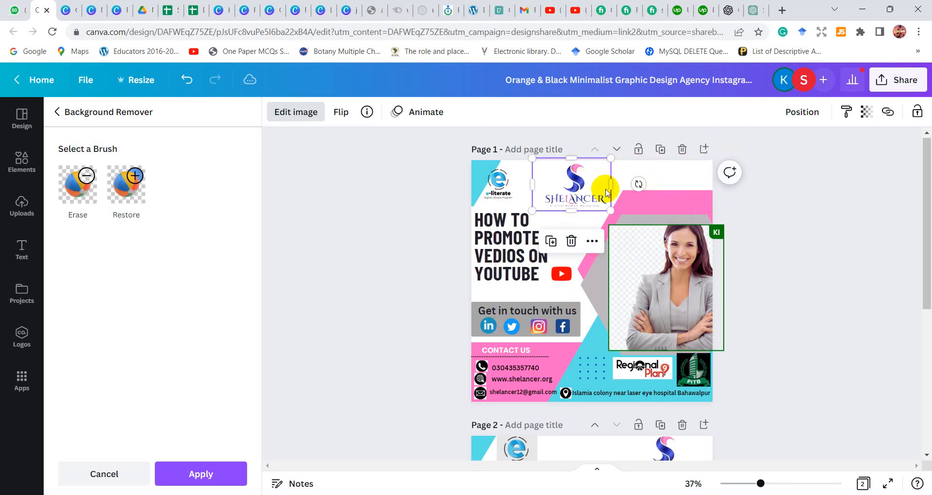
drag(611, 209, 691, 185)
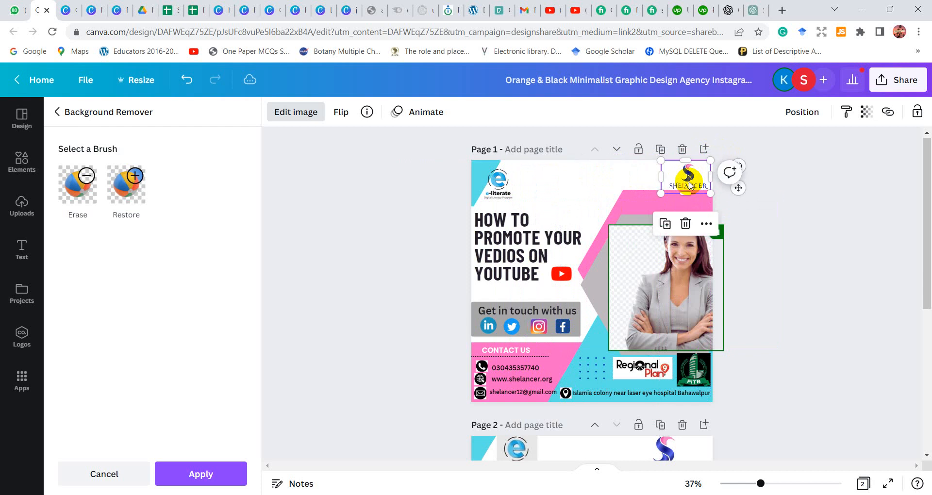
Delete the woman's photo from the gray hexagon on page 1
click(704, 320)
key(Delete)
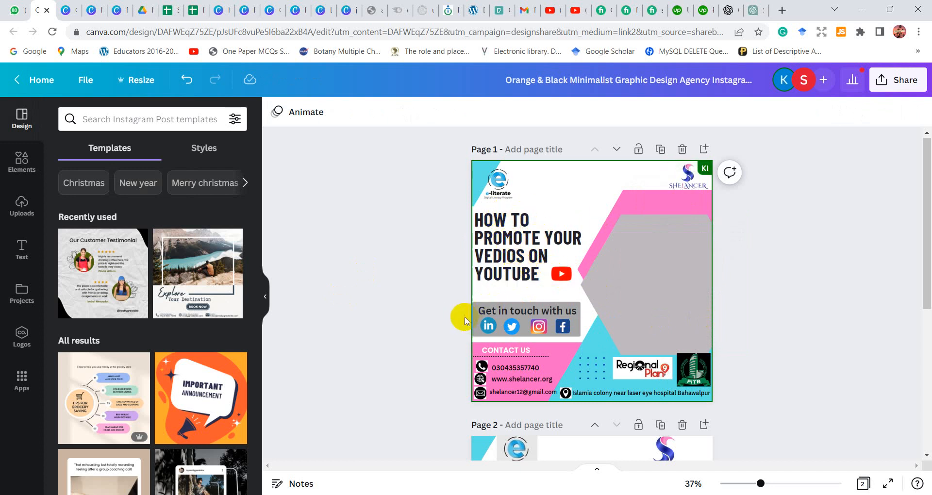
click(548, 240)
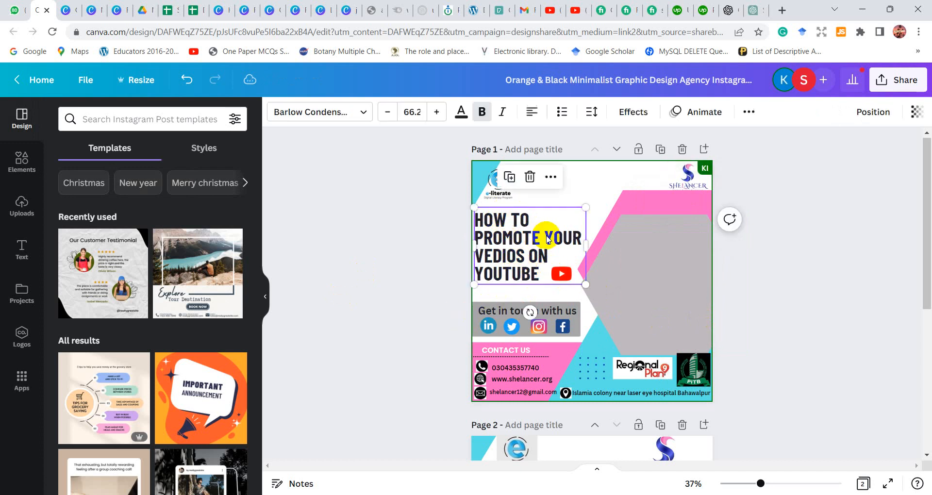
click(481, 112)
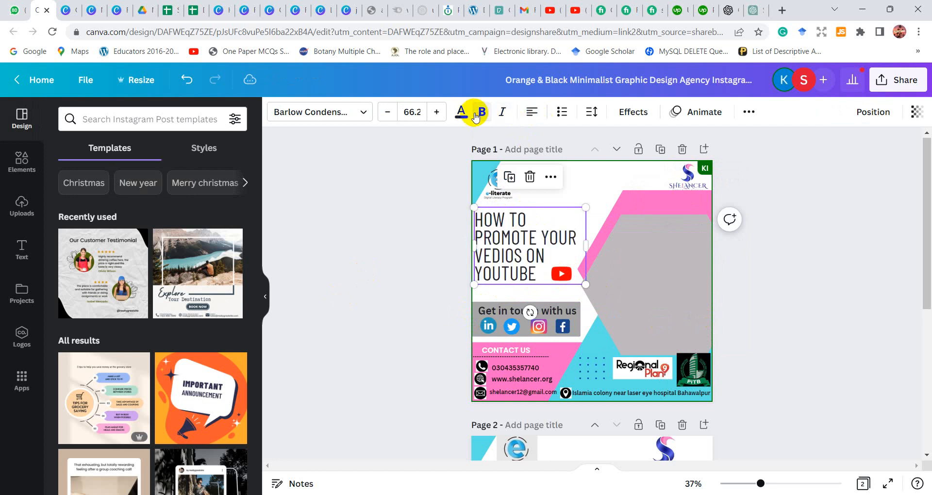
double_click(508, 243)
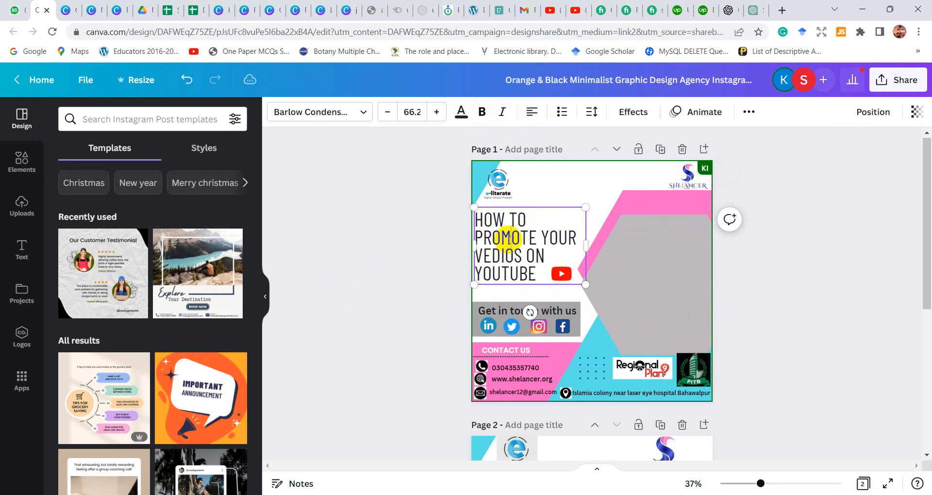
click(483, 114)
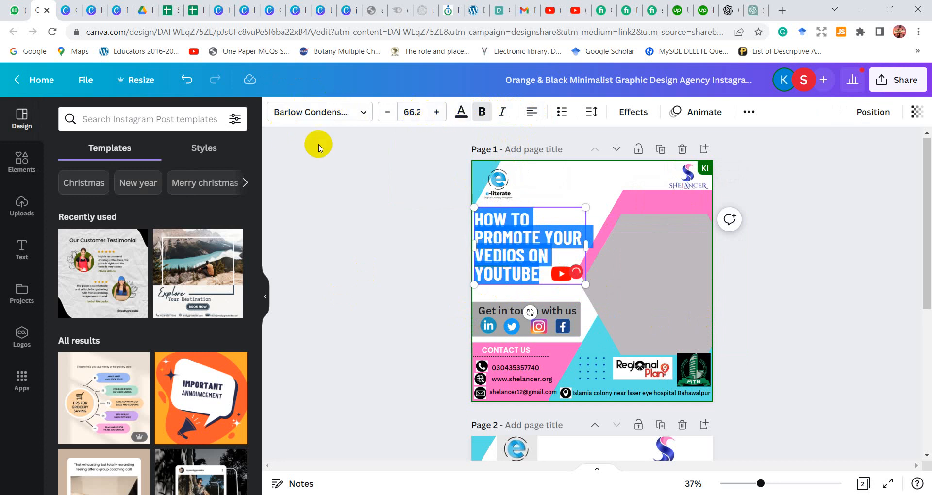
click(407, 204)
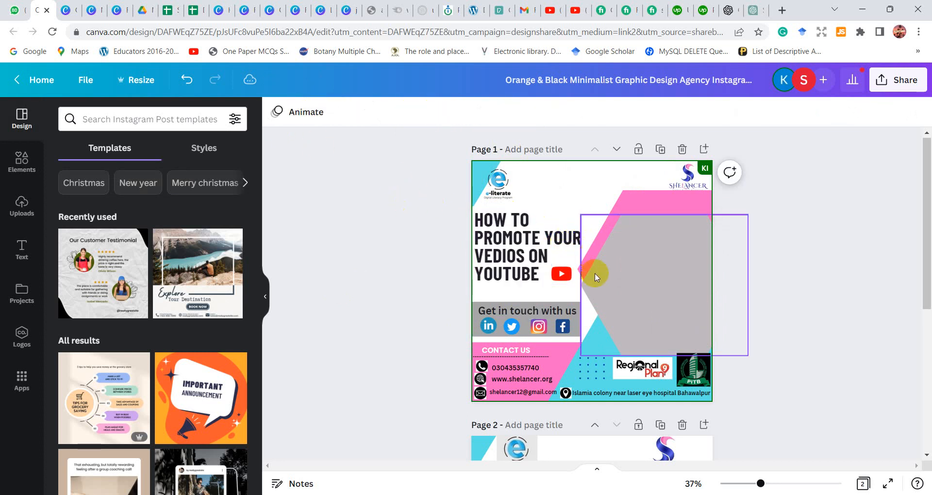
Move the YouTube icon below the heading and enlarge the heading to a font size of 85.9 along the page's left edge
click(559, 243)
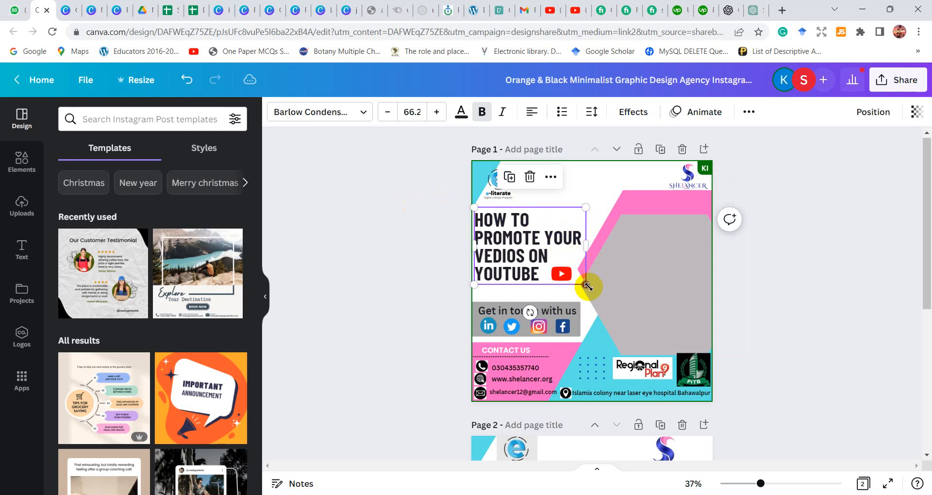
double_click(546, 262)
drag(559, 271, 590, 342)
click(572, 257)
drag(573, 257, 624, 311)
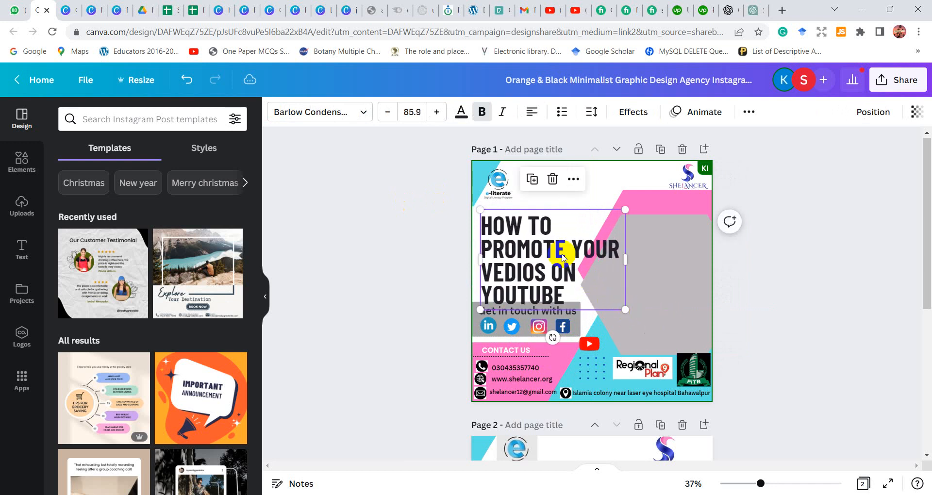
drag(559, 253, 553, 245)
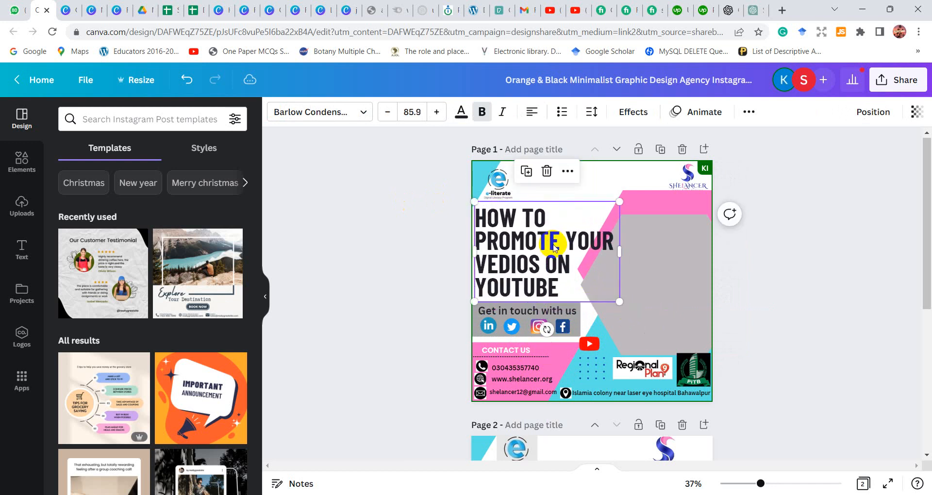
Move the "Get in touch with us" text onto the gray hexagon, clearing its gray bar away and shifting the hexagon toward the page's right edge
drag(518, 308, 647, 297)
click(528, 307)
drag(529, 307, 724, 324)
click(690, 330)
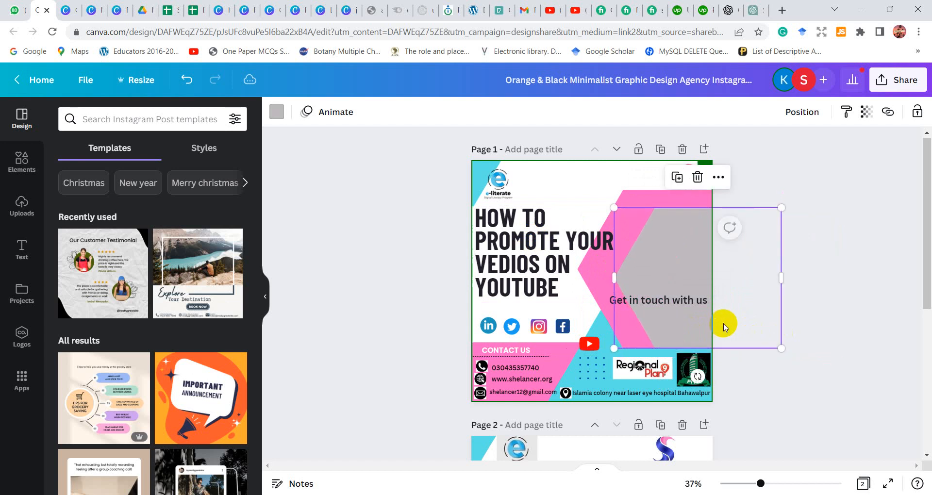
Enlarge the heading to a font size of 97.9 and break its line before "YOUR"
click(573, 278)
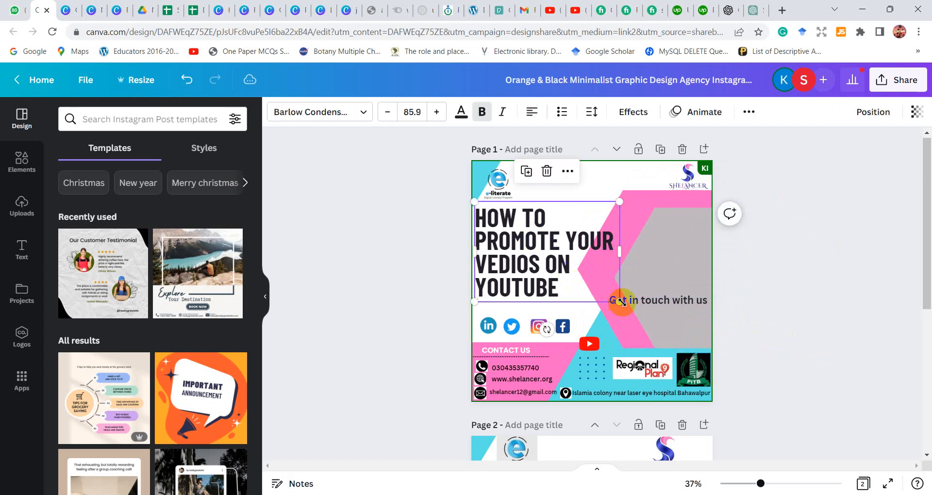
drag(621, 301, 636, 324)
click(576, 247)
double_click(582, 247)
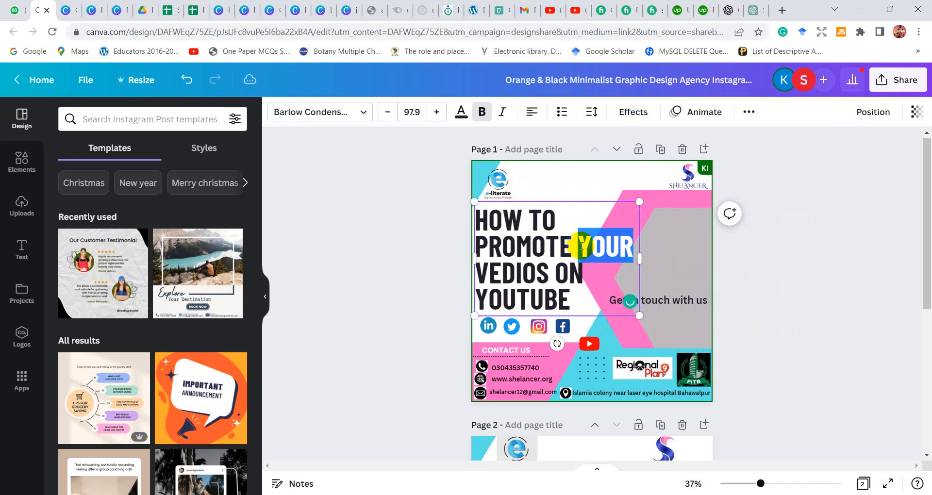
click(582, 246)
key(Return)
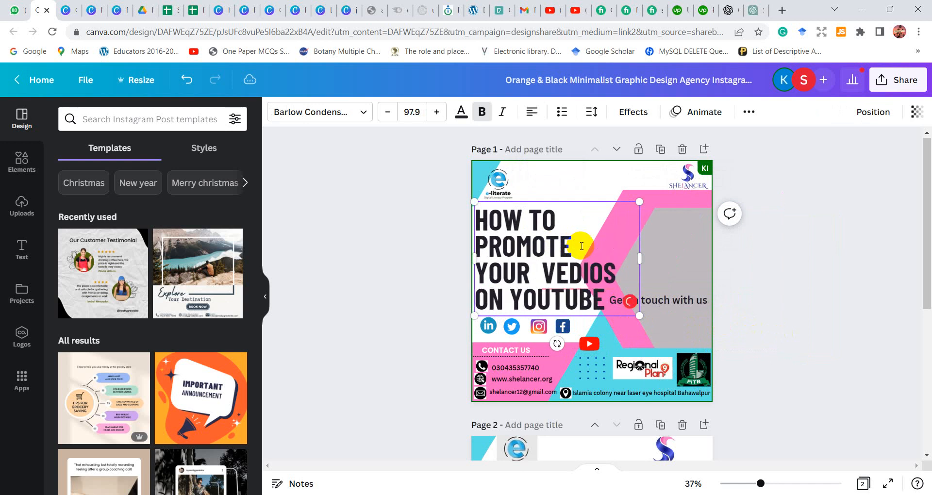
Correct the heading's misspelled "VEDIOS" to "VIDEOS" and narrow the text box to fit the words
click(582, 258)
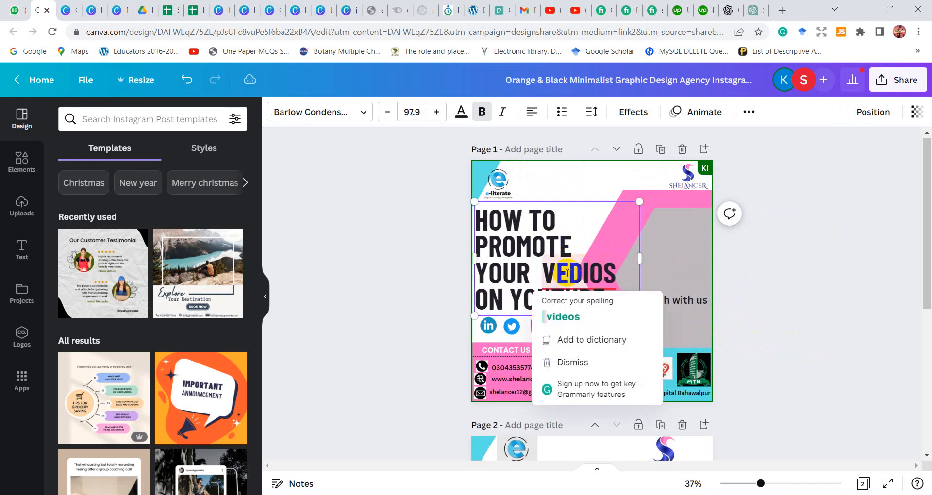
click(575, 318)
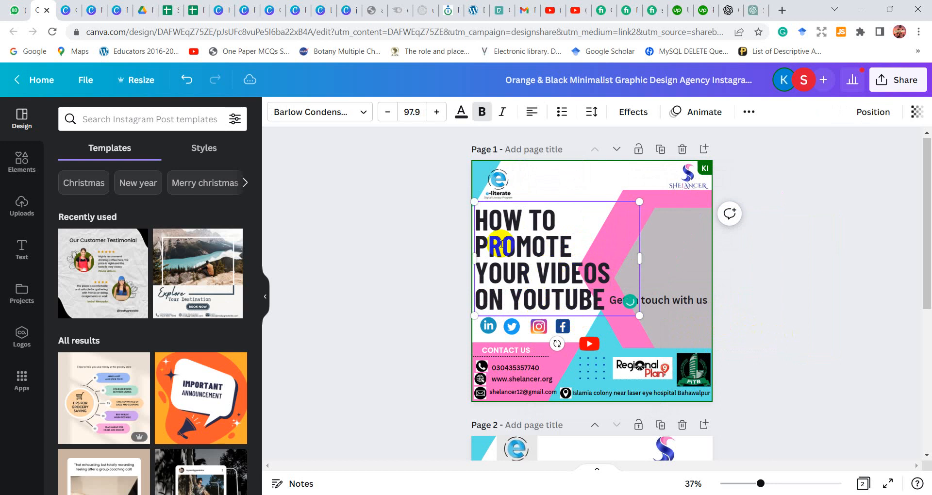
drag(639, 263, 621, 261)
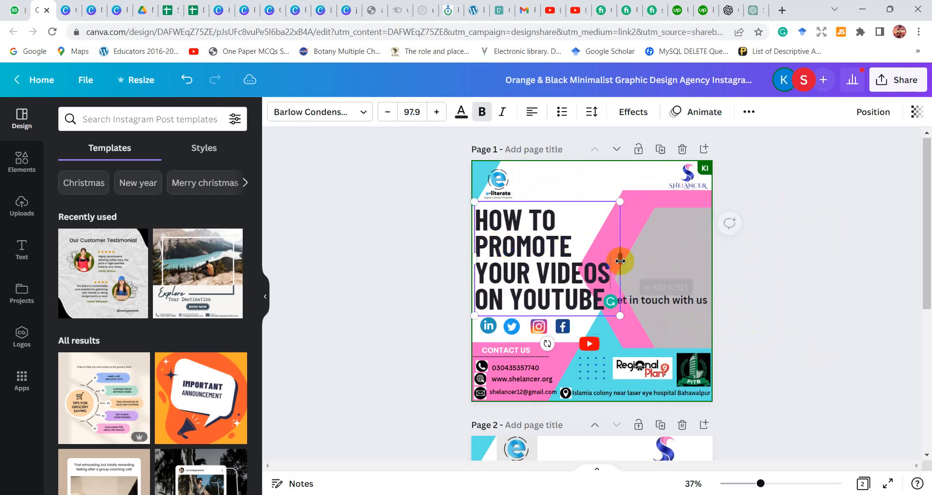
Shift the pink and gray hexagons up and toward the page's right edge, clear of the heading
drag(647, 197, 674, 193)
drag(672, 237, 697, 233)
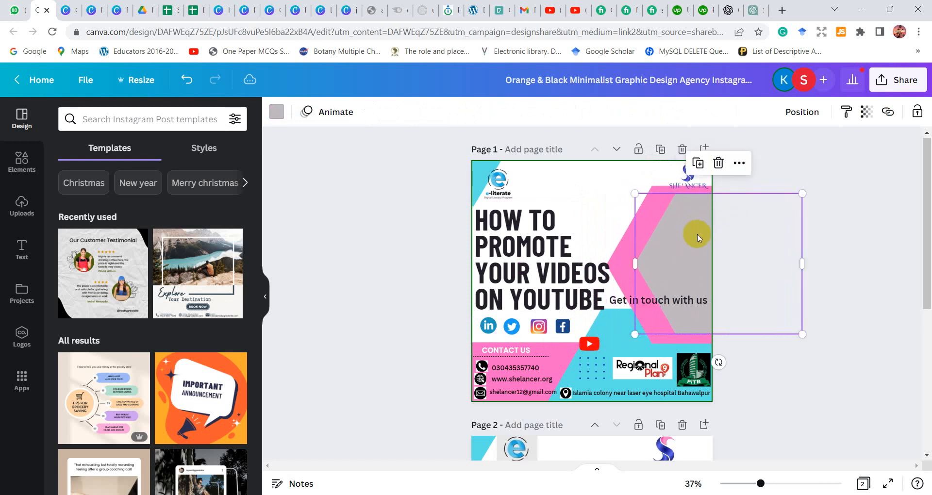
drag(622, 241, 627, 240)
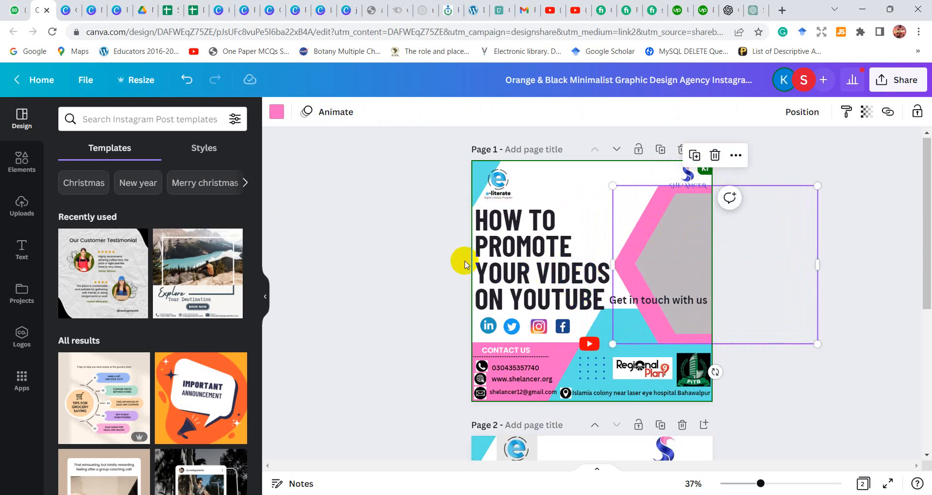
Colour the word "YOUTUBE" in the heading red
click(560, 287)
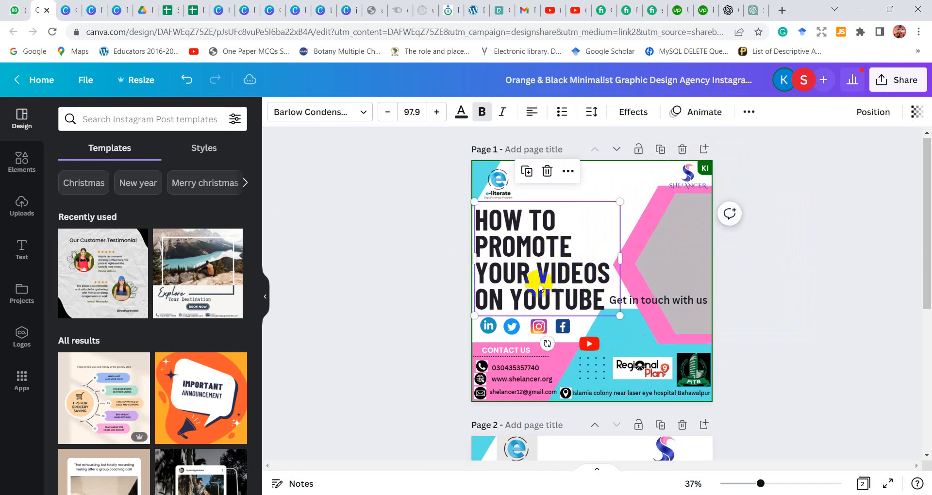
click(505, 301)
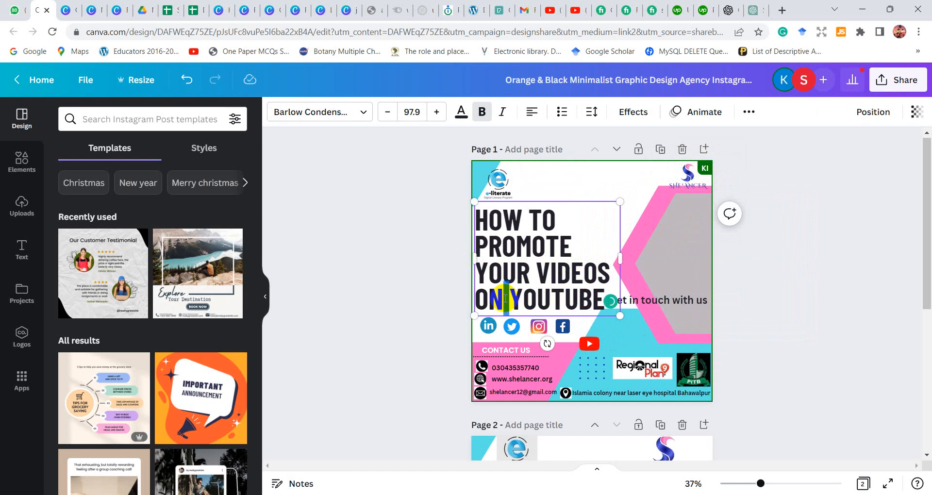
drag(511, 298, 600, 308)
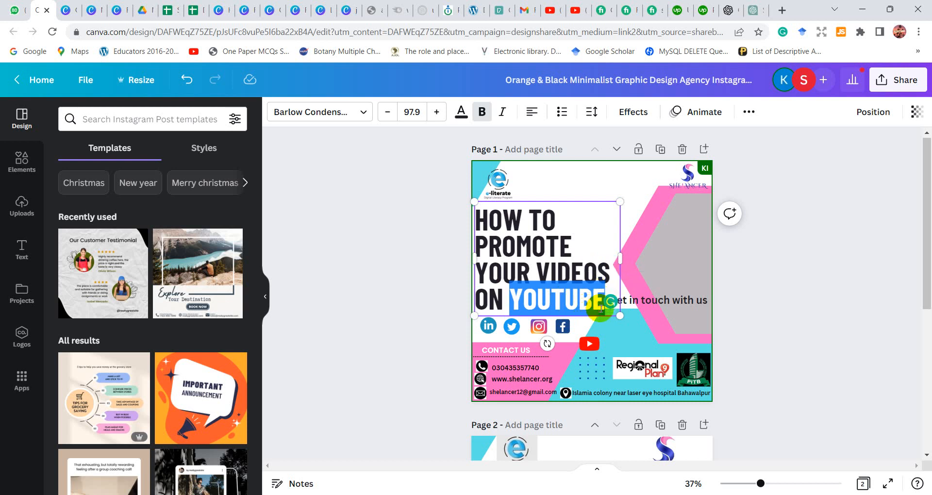
click(463, 114)
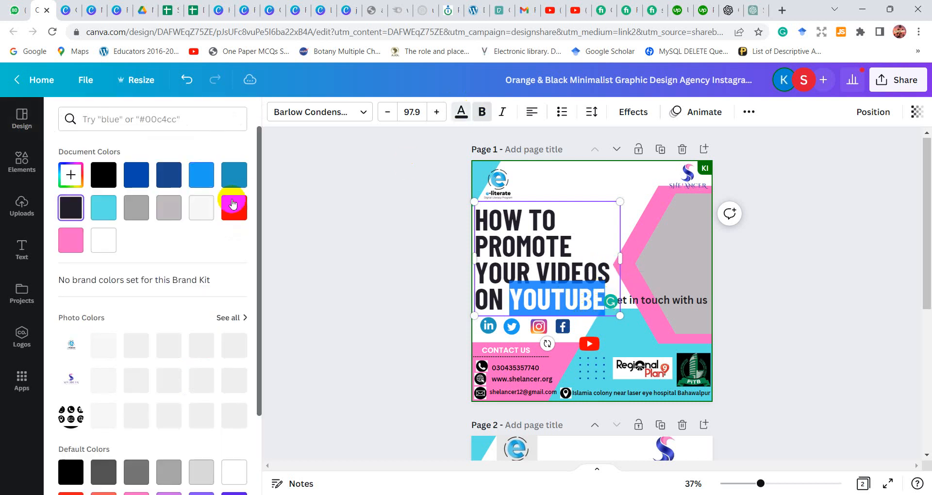
click(243, 204)
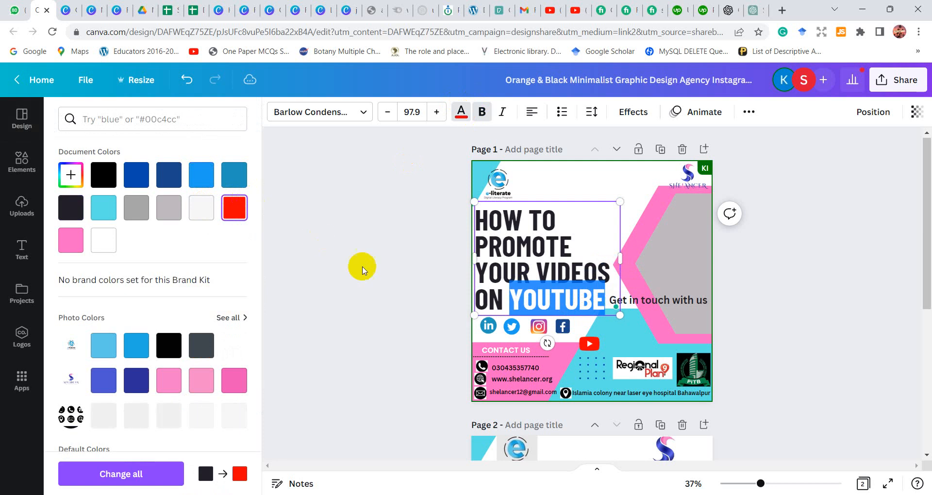
click(421, 287)
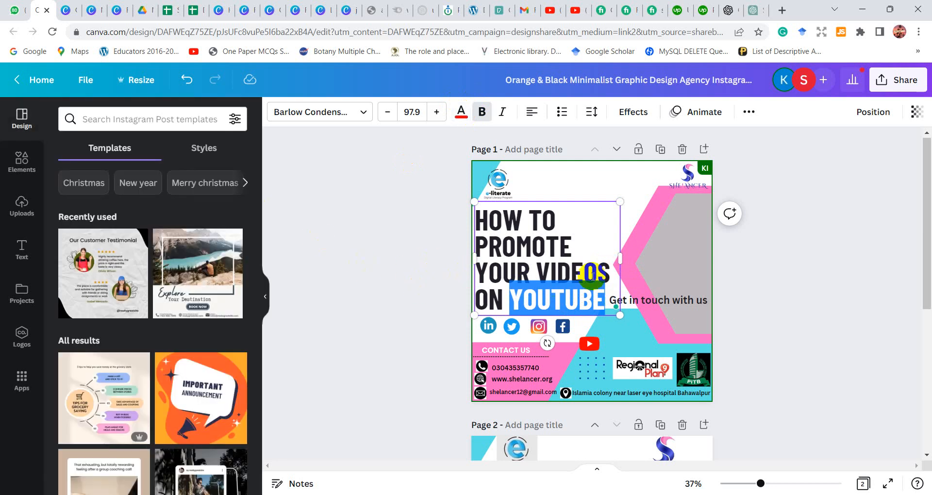
click(593, 271)
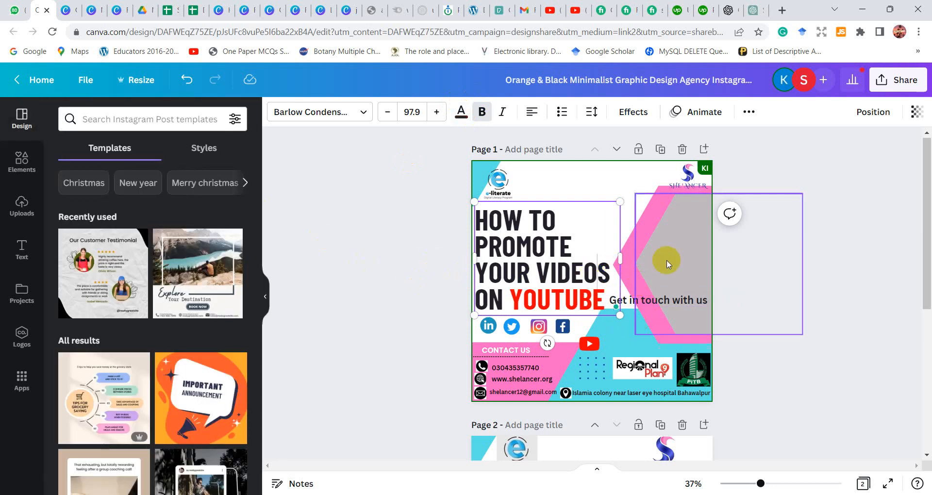
click(596, 167)
Move the "Get in touch with us" text off the hexagon and down onto the contact area at the page's bottom
click(651, 305)
drag(651, 305, 602, 371)
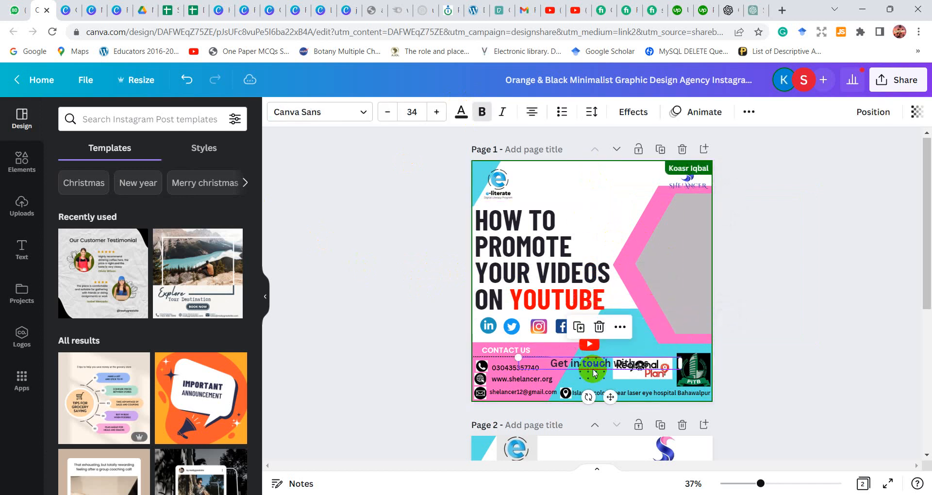
Shrink the LinkedIn, Twitter and Instagram icons below the heading to small matching sizes
click(489, 330)
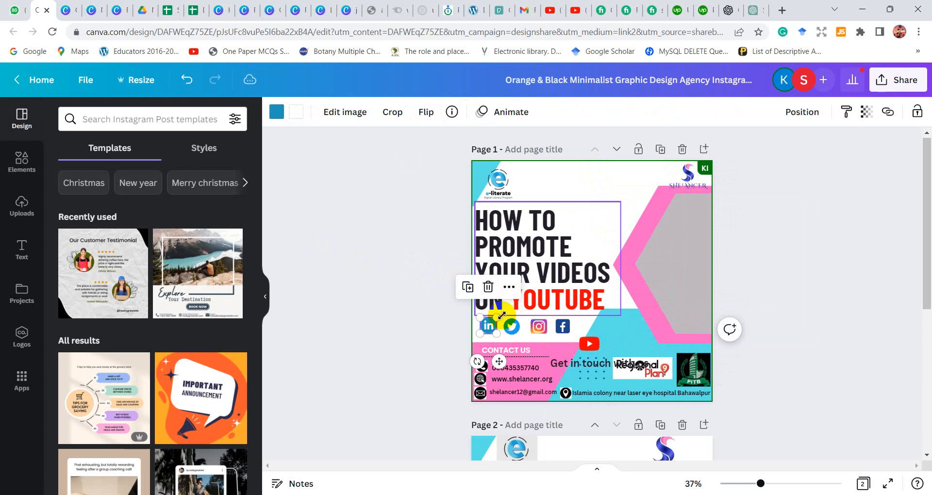
drag(501, 316, 491, 322)
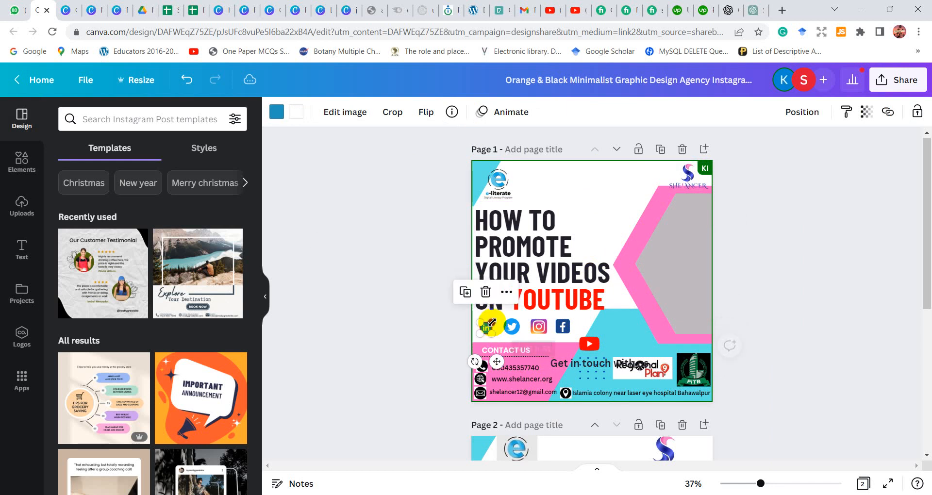
click(515, 330)
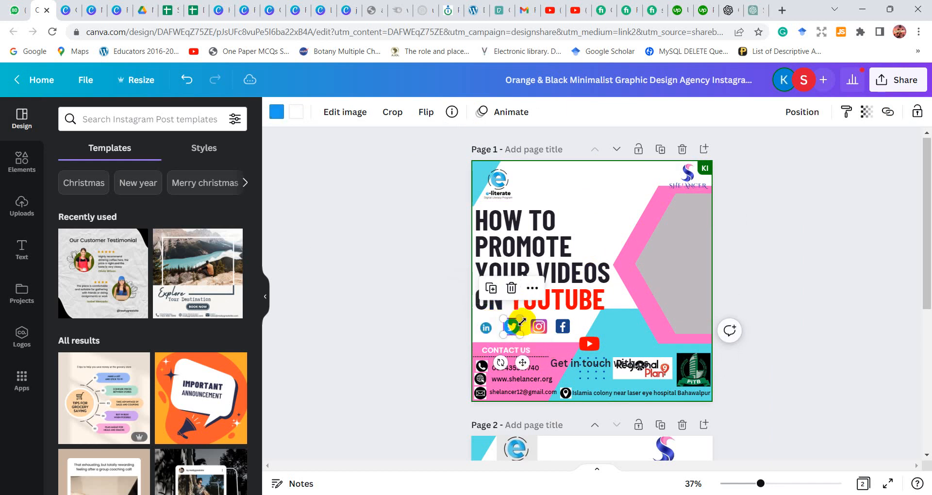
drag(521, 319, 538, 327)
click(543, 327)
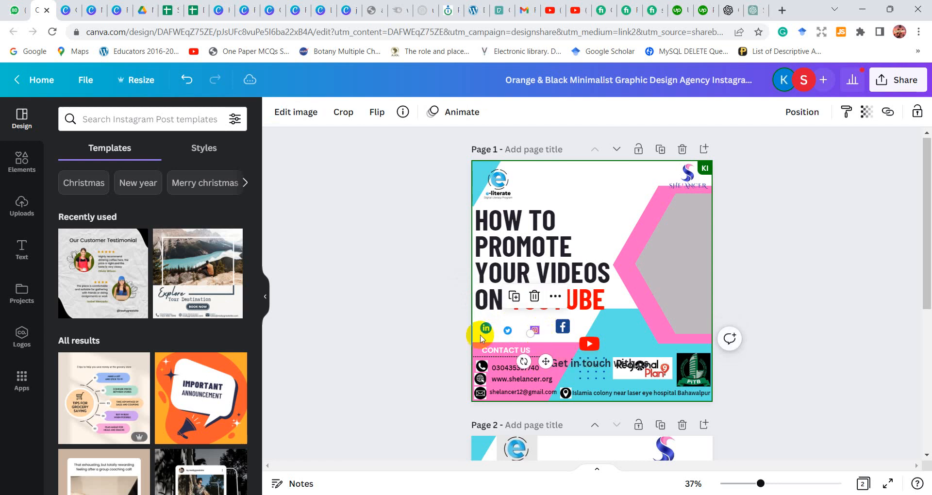
Shrink the Facebook icon and line up all four social icons in a tight row just above "CONTACT US"
click(486, 333)
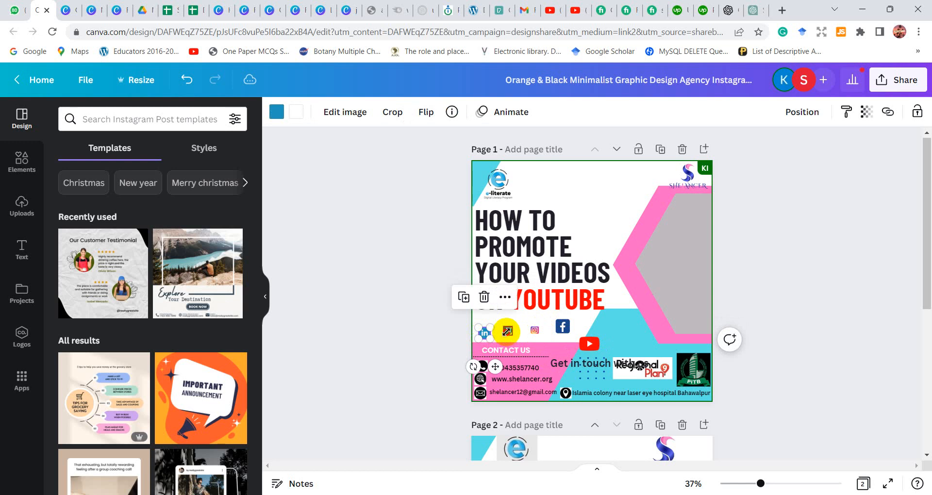
click(506, 332)
drag(506, 332, 503, 335)
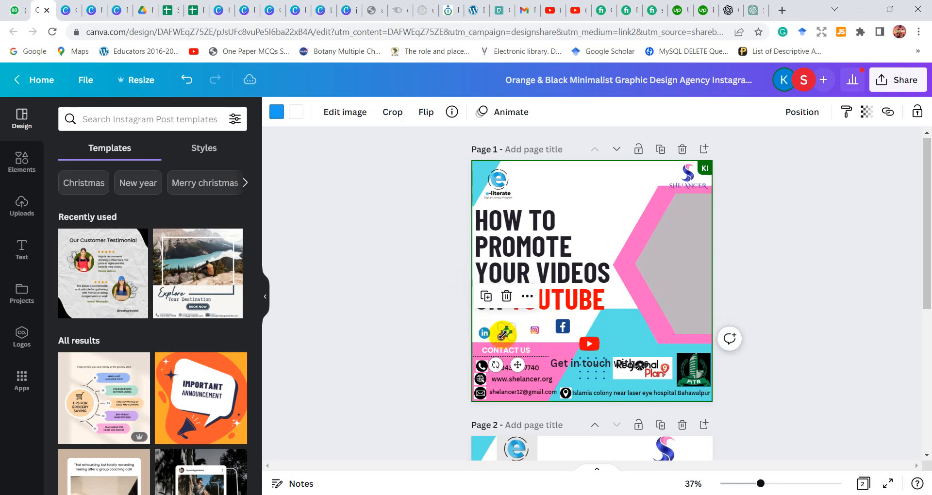
click(496, 327)
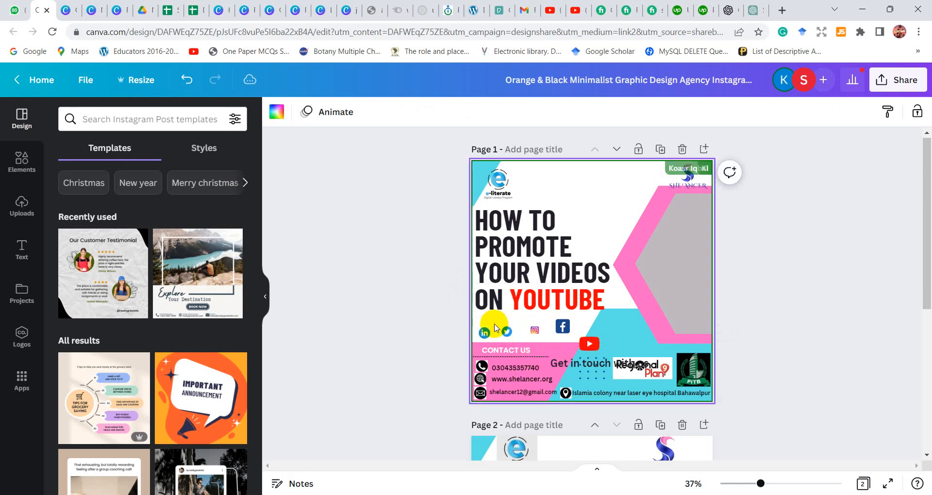
click(484, 335)
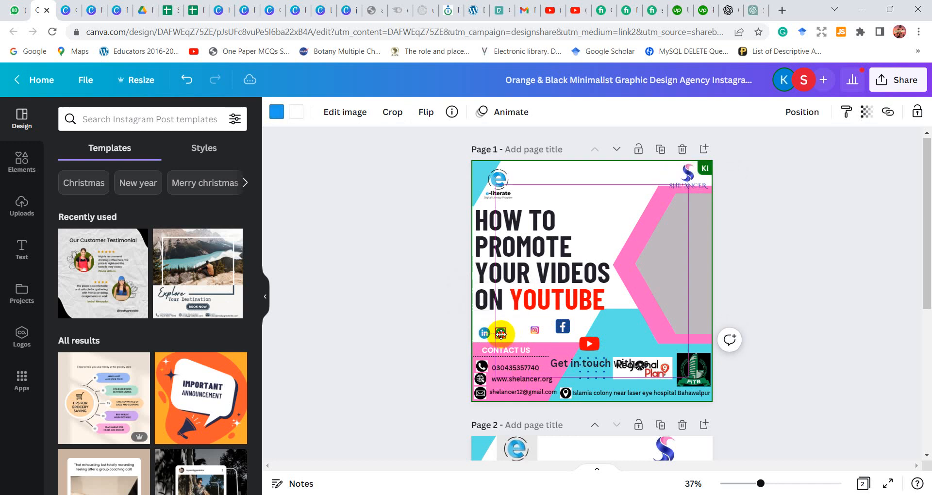
drag(507, 332, 529, 328)
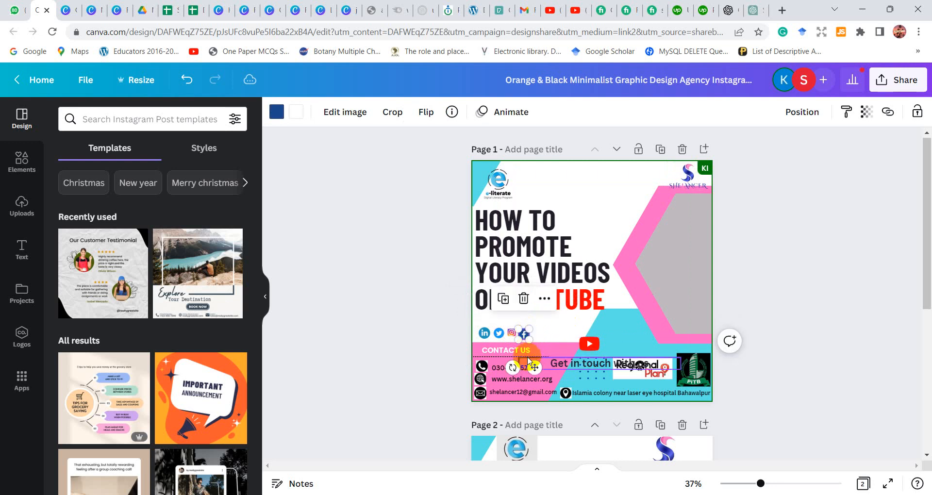
drag(535, 367, 538, 367)
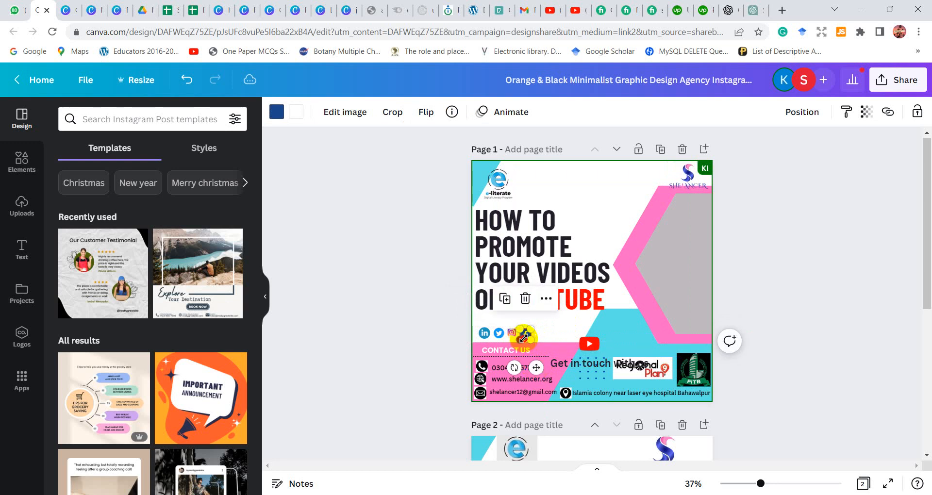
drag(524, 336, 525, 335)
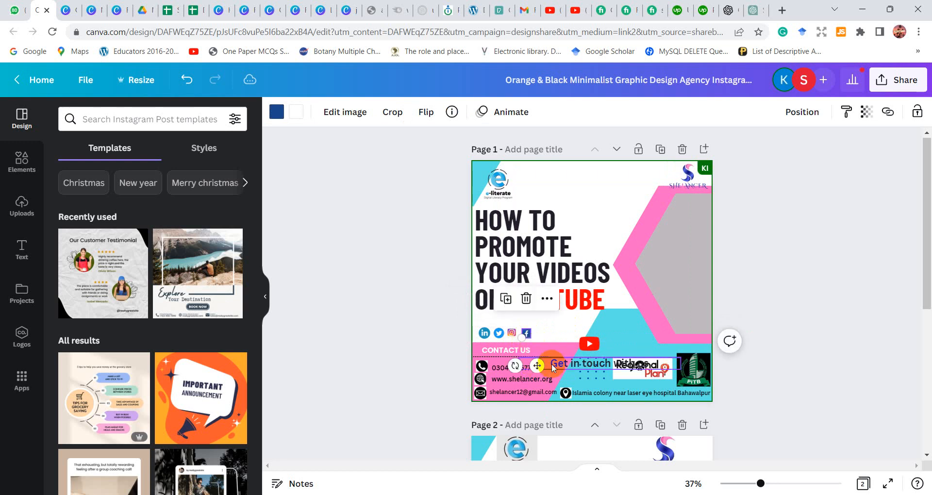
click(540, 333)
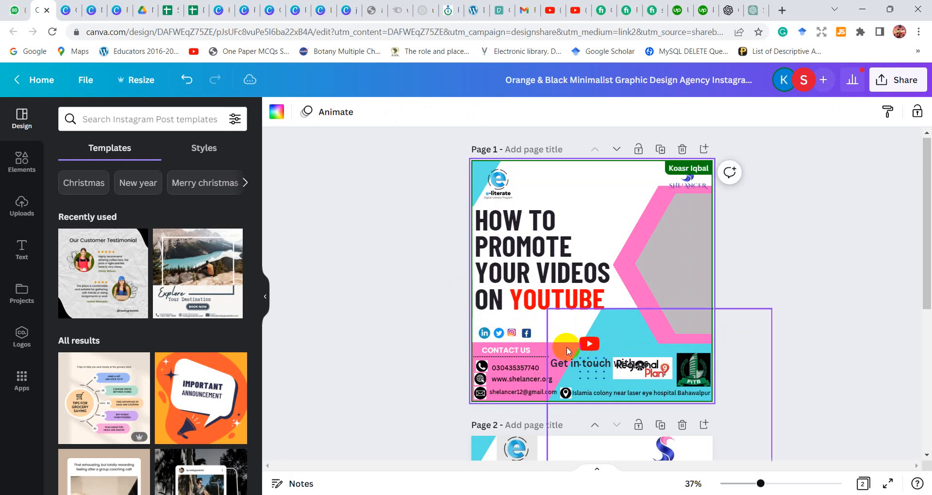
Enlarge the YouTube logo and place it directly beneath the word "YOUTUBE", beside the social icons
drag(592, 352, 558, 325)
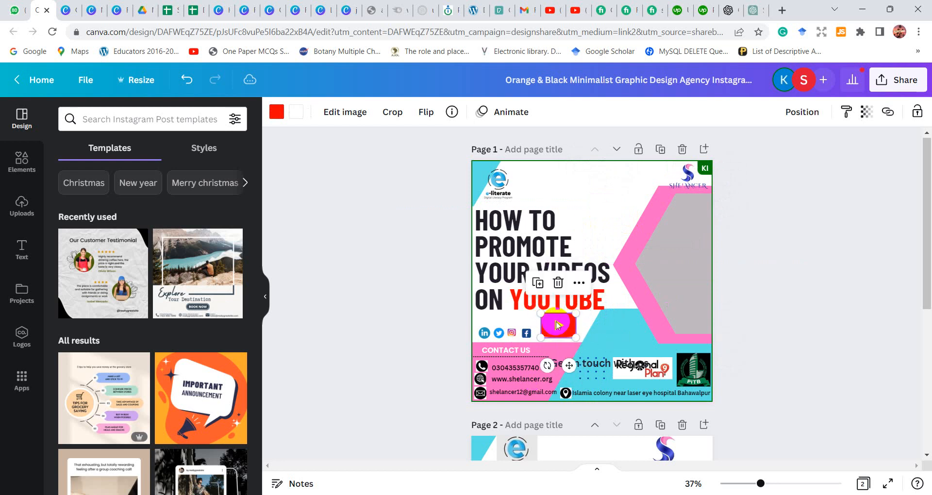
Shift the pink and gray hexagons slightly further toward the page's right edge, away from the heading
click(613, 330)
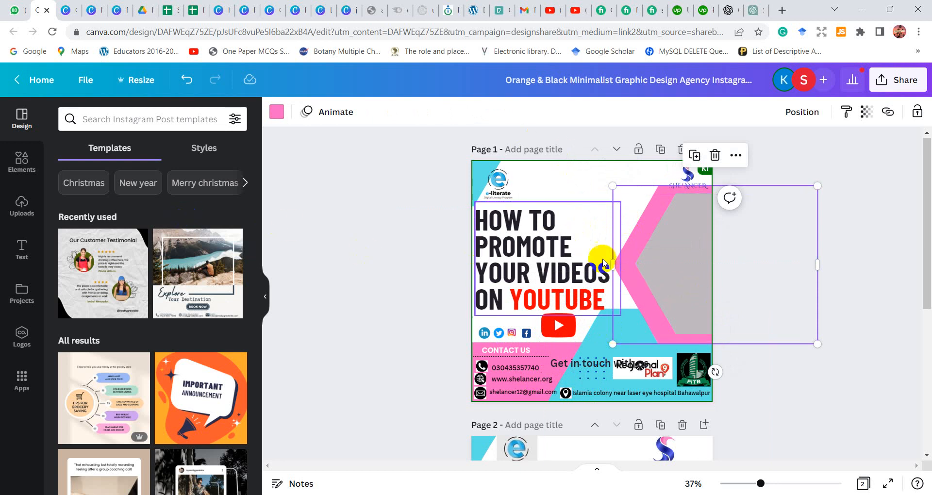
click(632, 290)
mouse_move(703, 253)
mouse_down()
mouse_move(725, 255)
mouse_move(699, 254)
mouse_move(712, 256)
mouse_up()
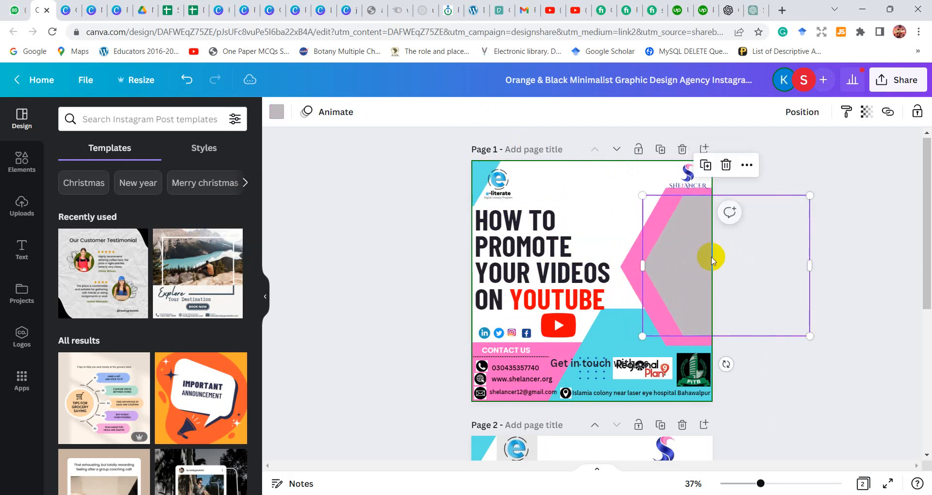
Search the elements for "youtube" and show all matching photos
click(18, 154)
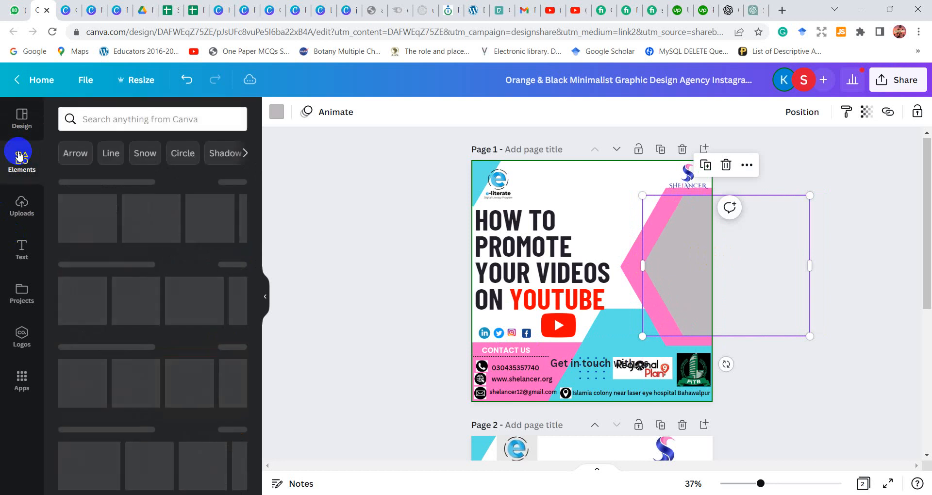
click(156, 110)
text(y)
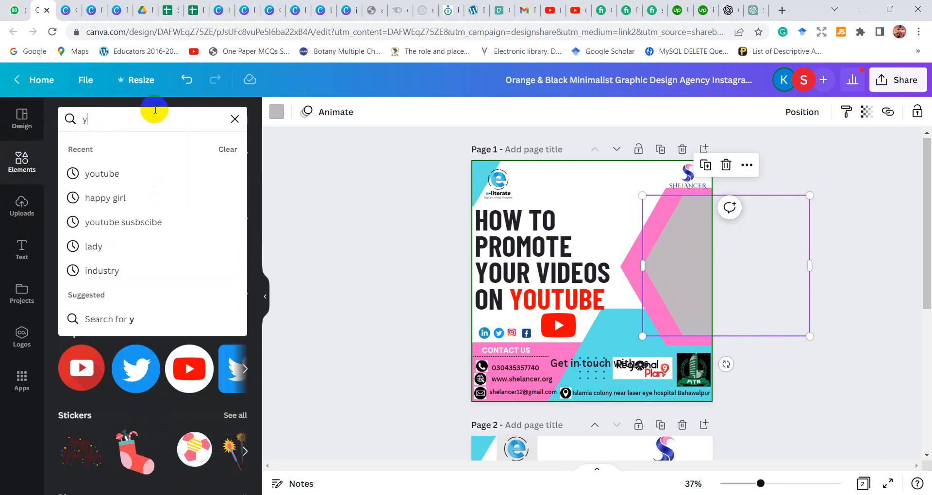
text(outube)
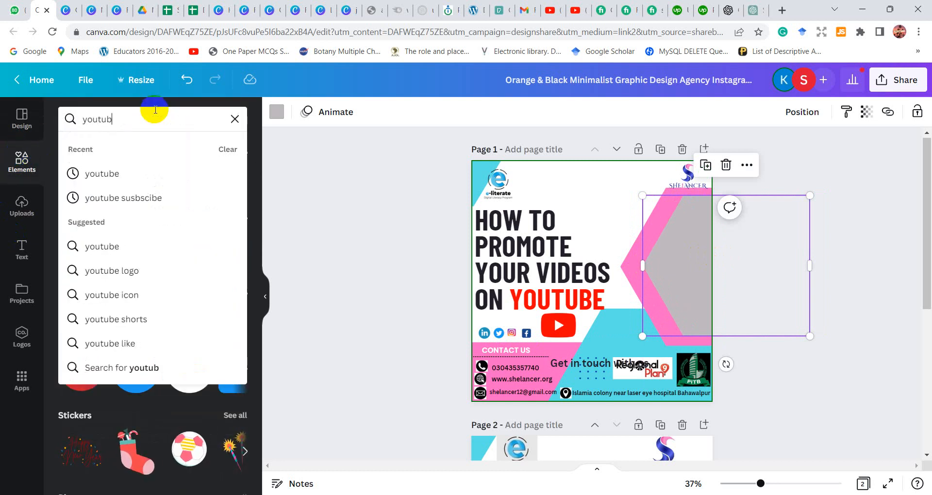
click(118, 168)
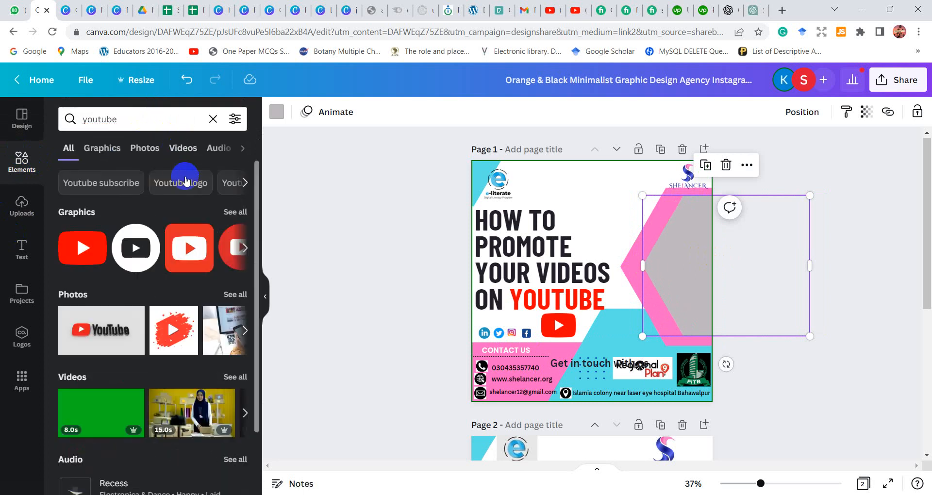
click(234, 296)
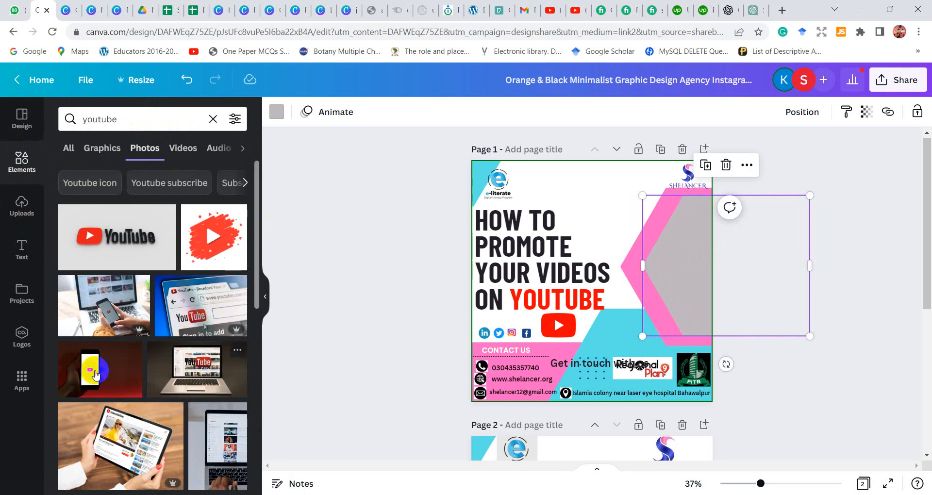
Add the photo of hands holding a tablet to page 1 and move it clear of the gray hexagon
drag(257, 293, 260, 413)
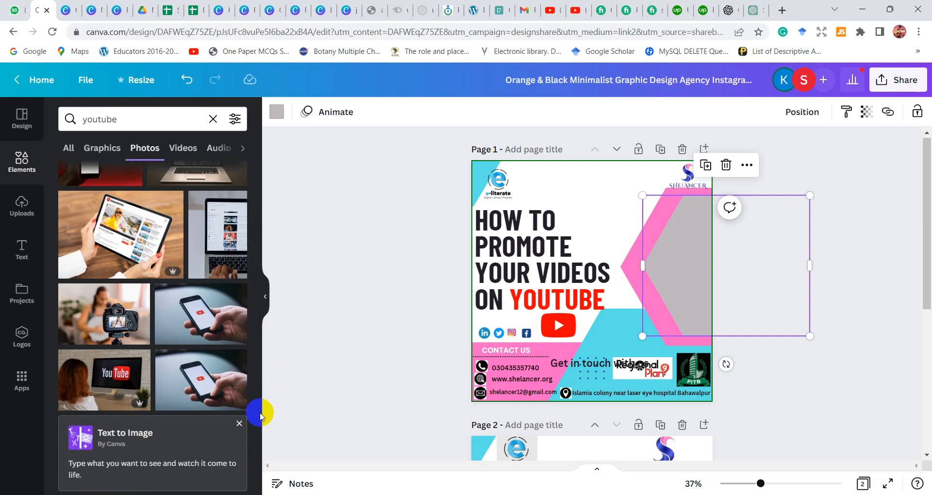
click(138, 216)
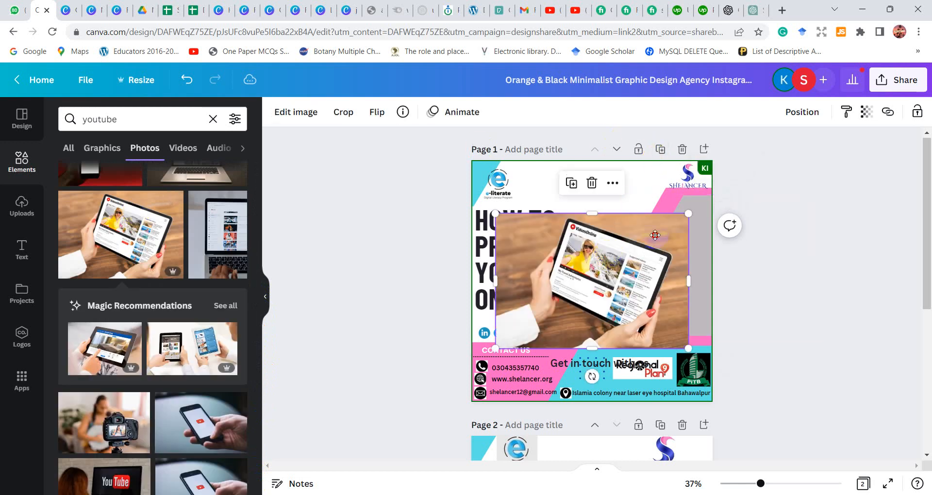
drag(655, 235, 559, 274)
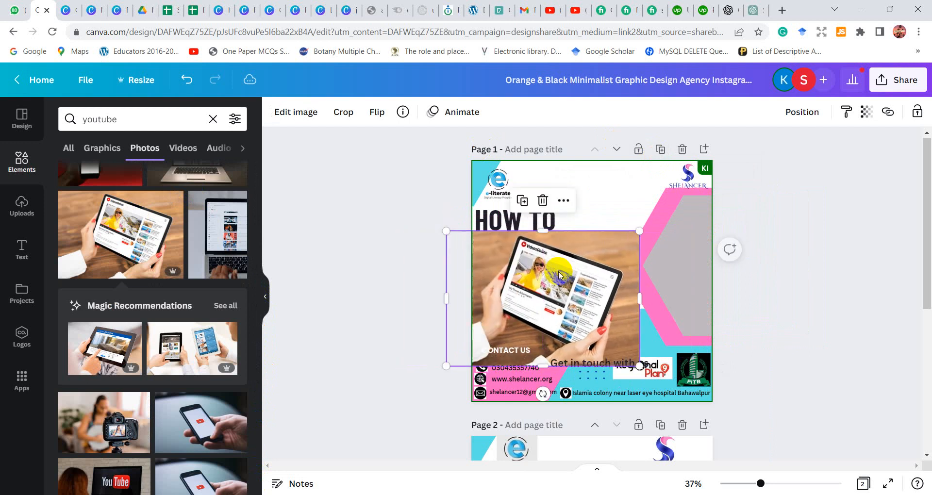
Delete the gray hexagon that lies on top of the pink one
click(681, 233)
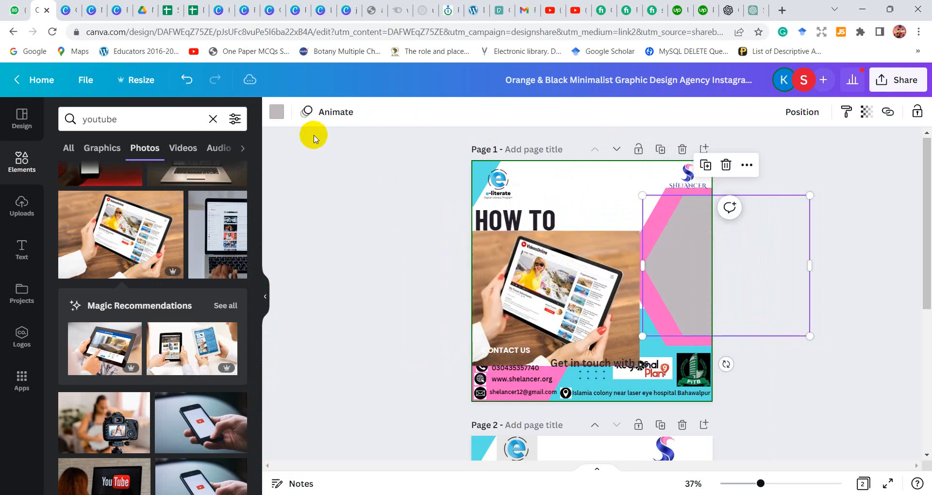
key(Delete)
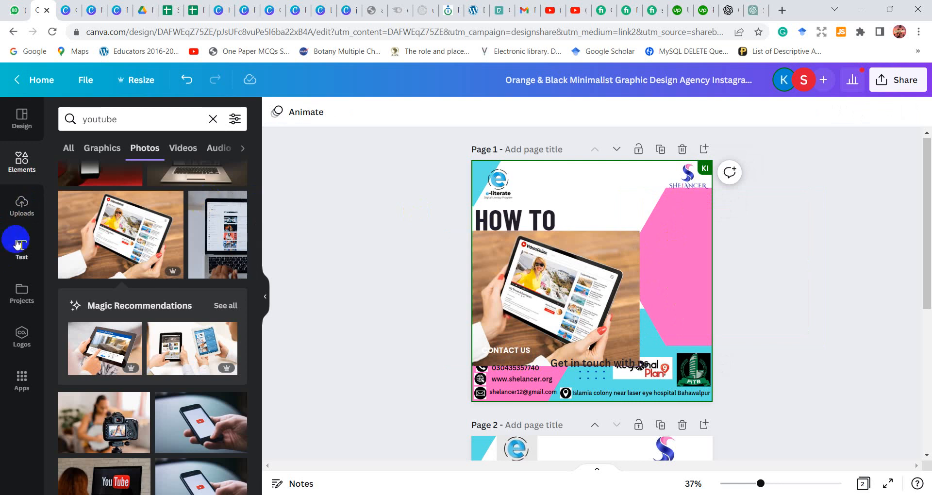
Search the elements for "frame" and show all available frames
click(21, 159)
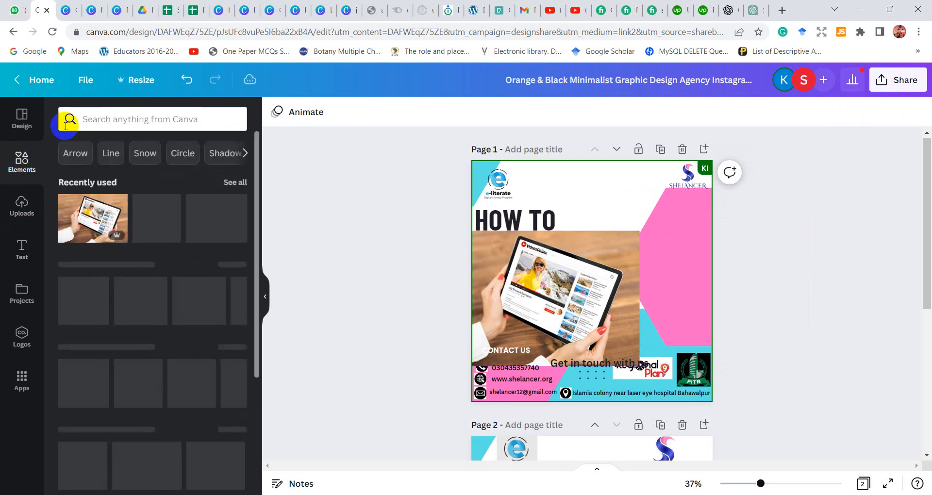
click(100, 120)
text(frame)
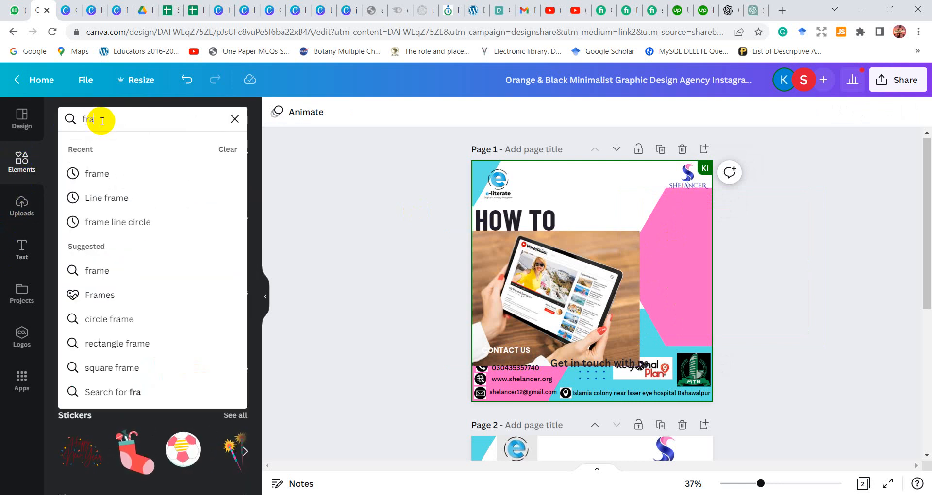
click(114, 176)
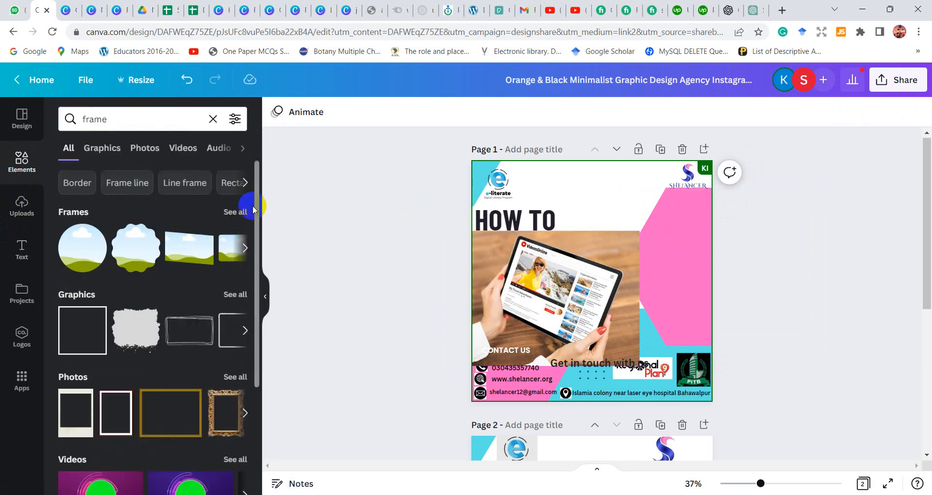
click(237, 212)
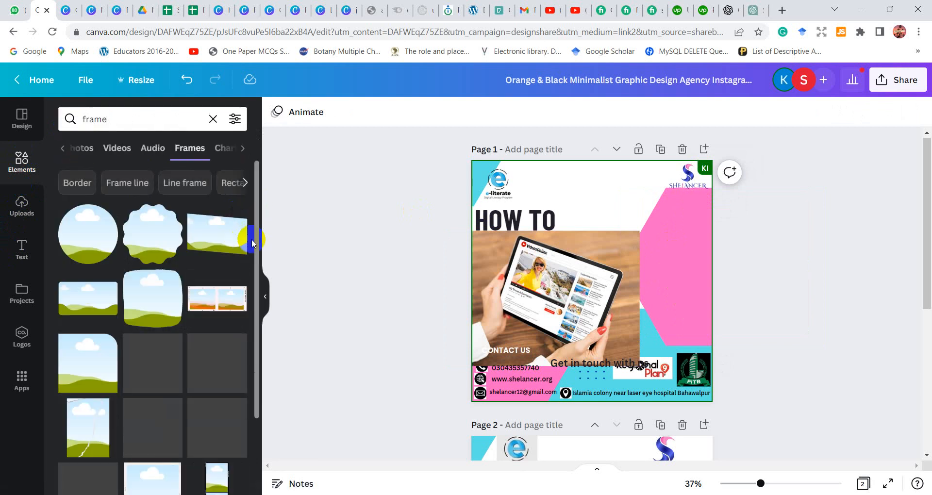
Add the laptop-shaped frame to page 1
drag(256, 290, 254, 489)
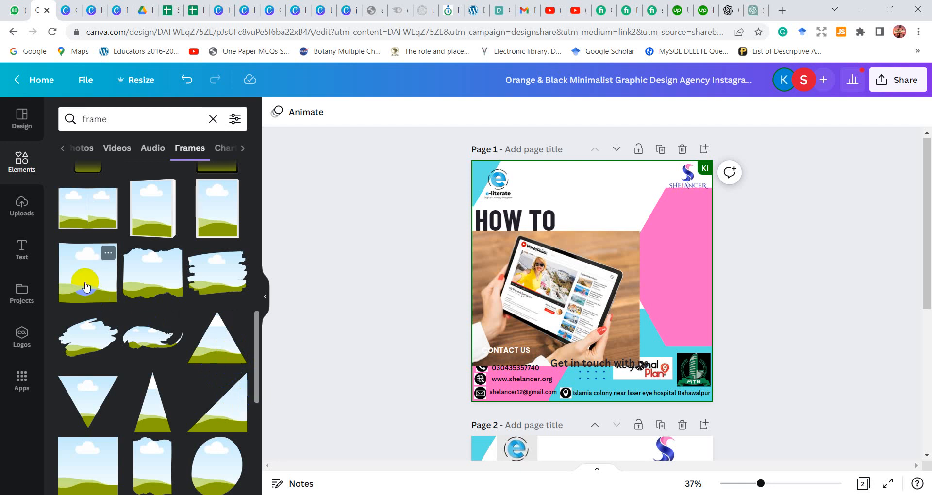
drag(179, 276, 262, 365)
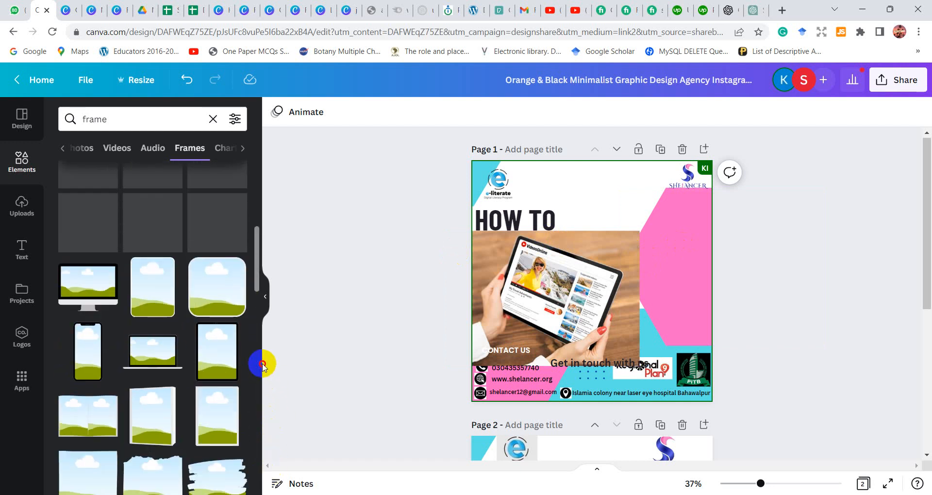
click(165, 342)
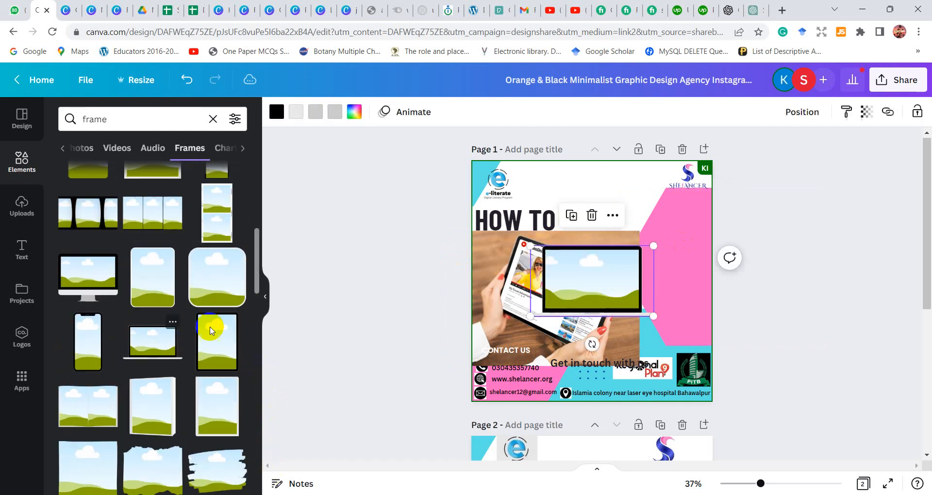
Move the pink hexagon off page 1
drag(692, 249, 864, 291)
Place the laptop frame in the page's upper right area and fill it with the tablet photo
drag(604, 271, 664, 226)
drag(554, 307, 644, 206)
Lower the cyan shape behind the partner logos so it covers only the page's contact area
drag(654, 323, 659, 337)
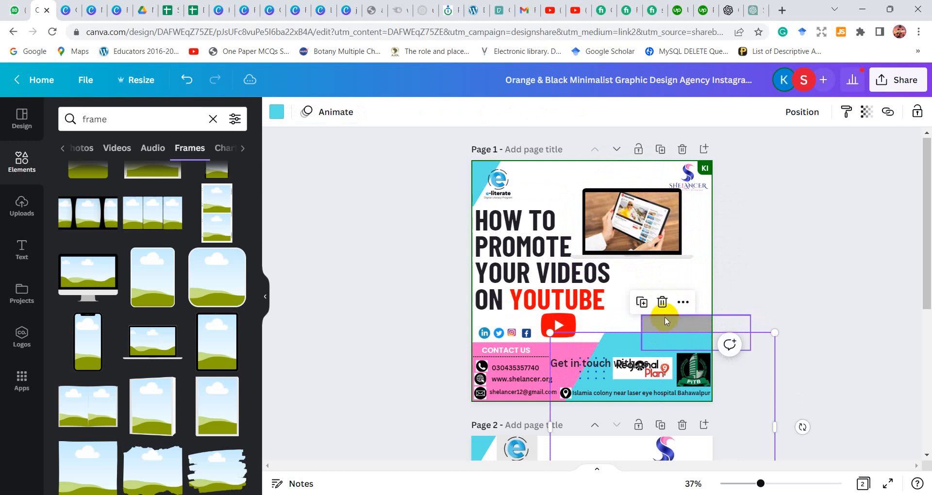
click(803, 238)
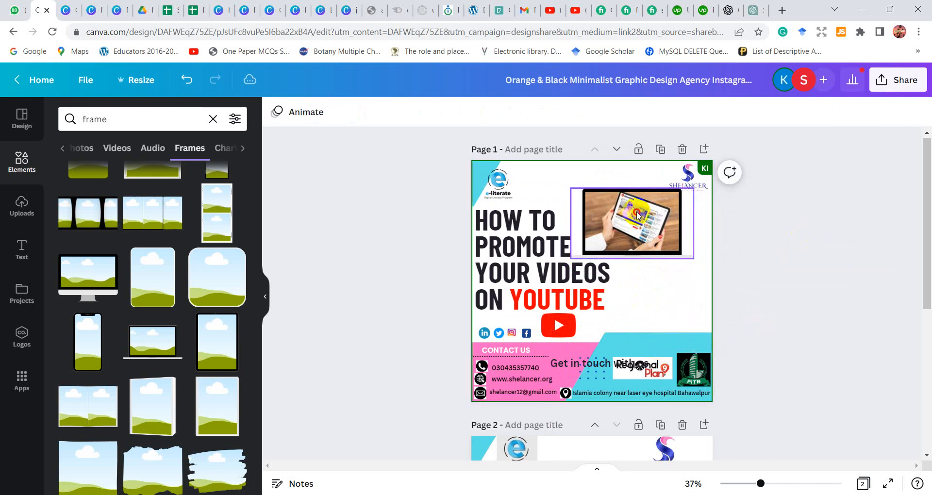
Move the laptop mockup slightly right so it sits clear of the heading
mouse_move(637, 216)
mouse_down()
mouse_move(650, 248)
mouse_move(652, 316)
mouse_move(675, 311)
mouse_move(650, 210)
mouse_up()
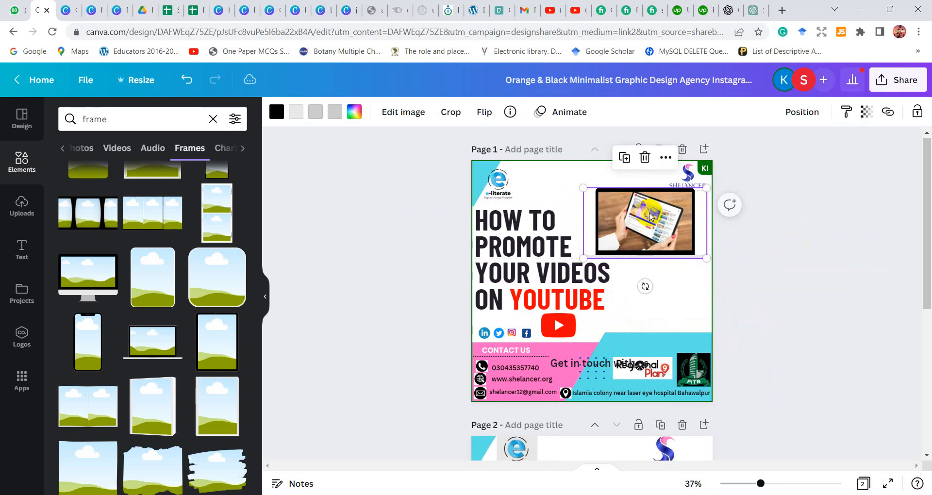
Swap the two header logos on page 1, placing Shelancer in the upper left corner and a smaller e-literate logo in the upper right
click(790, 201)
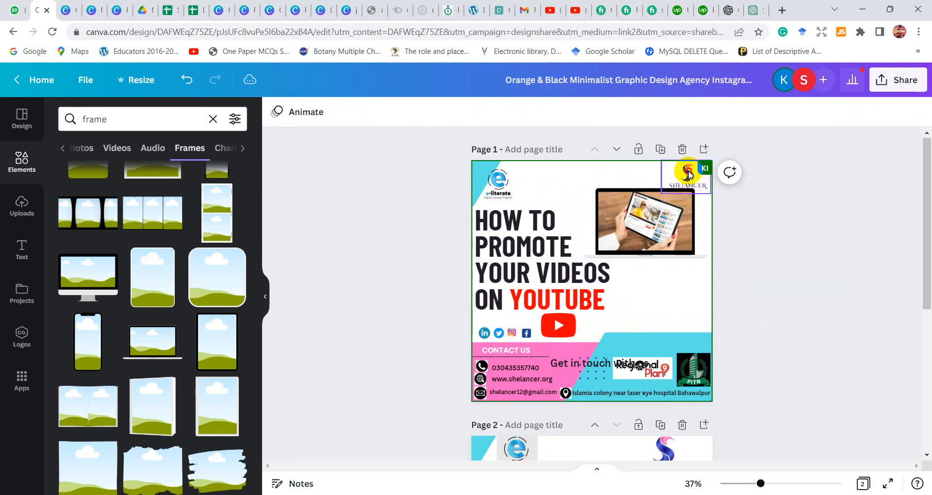
drag(689, 175, 543, 180)
click(780, 251)
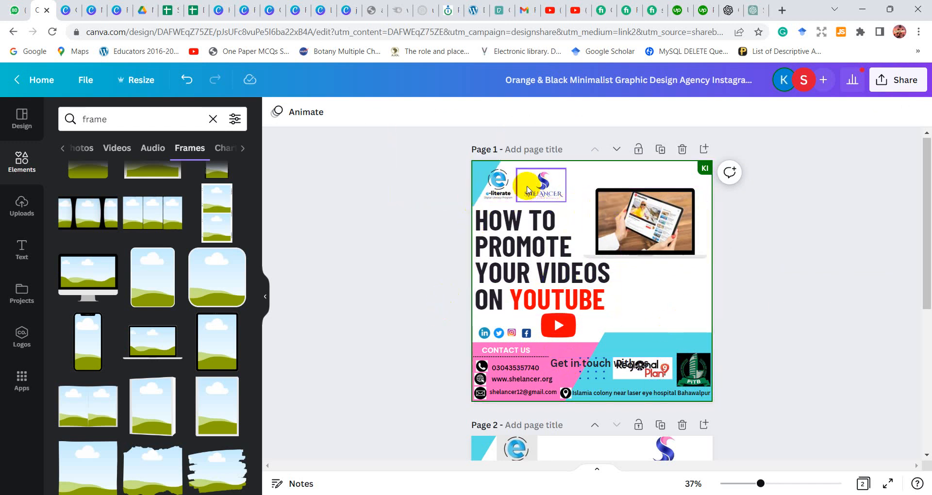
drag(504, 186, 692, 219)
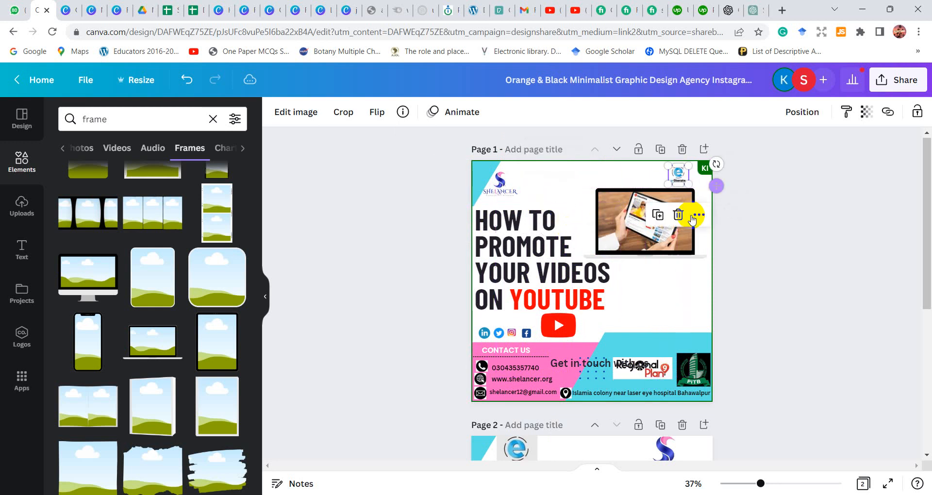
click(796, 270)
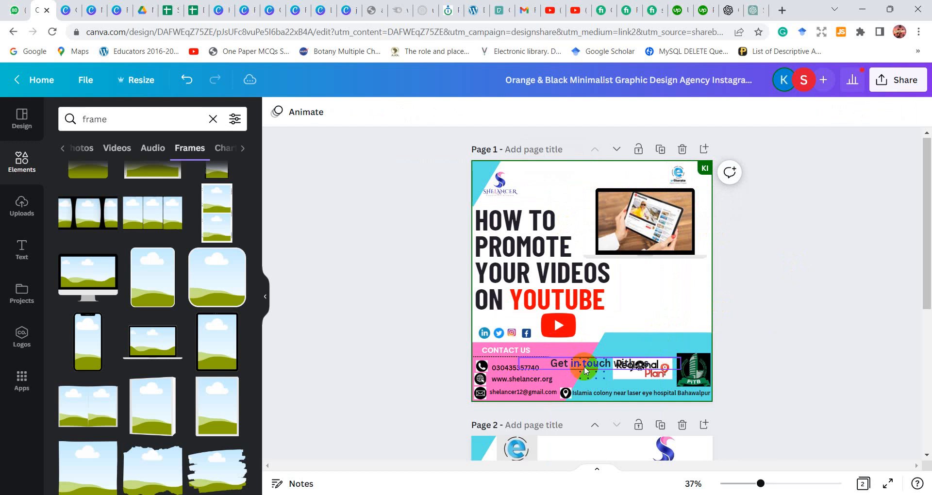
Take the "Get in touch with us" text off page 1 and place the blue dot pattern at the page's right edge, below the laptop
drag(592, 367, 621, 335)
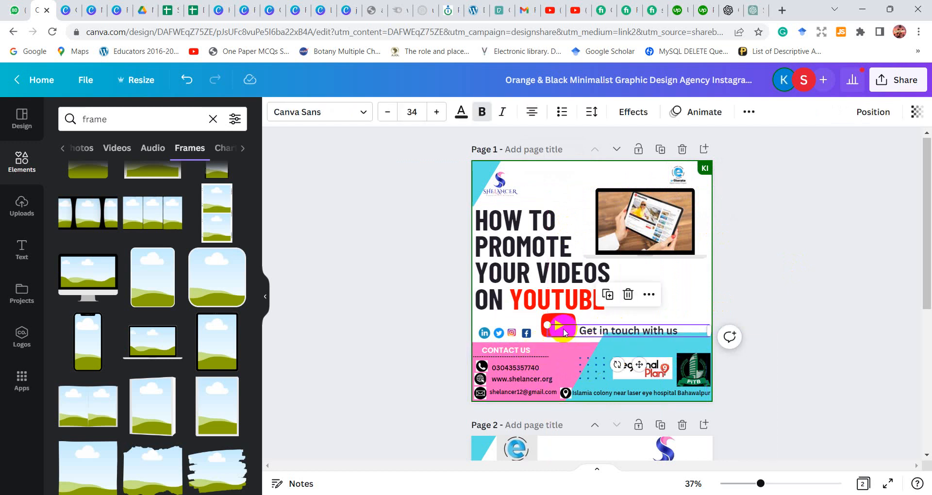
drag(567, 333, 774, 313)
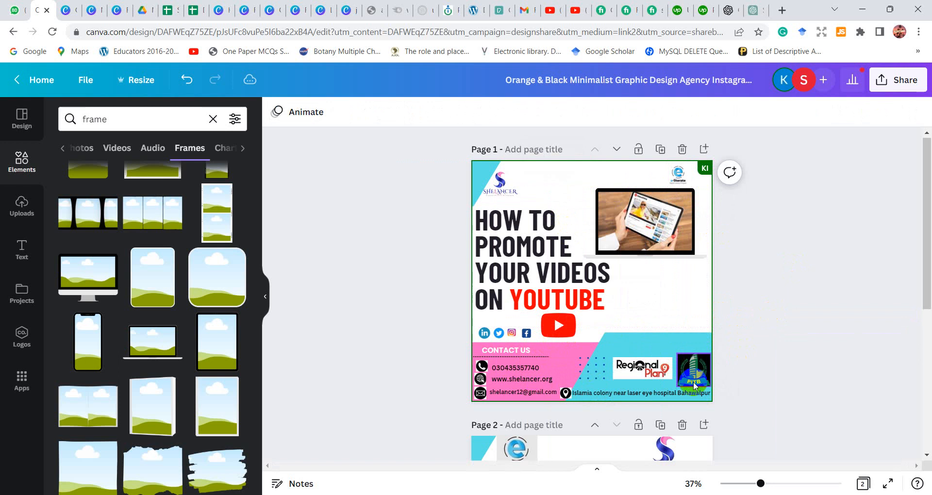
click(583, 369)
drag(583, 369, 646, 282)
drag(679, 334, 710, 329)
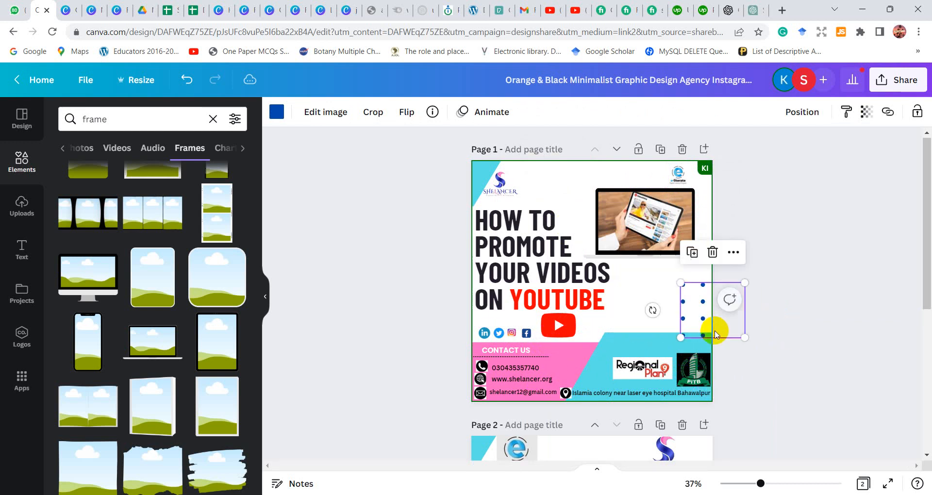
click(759, 358)
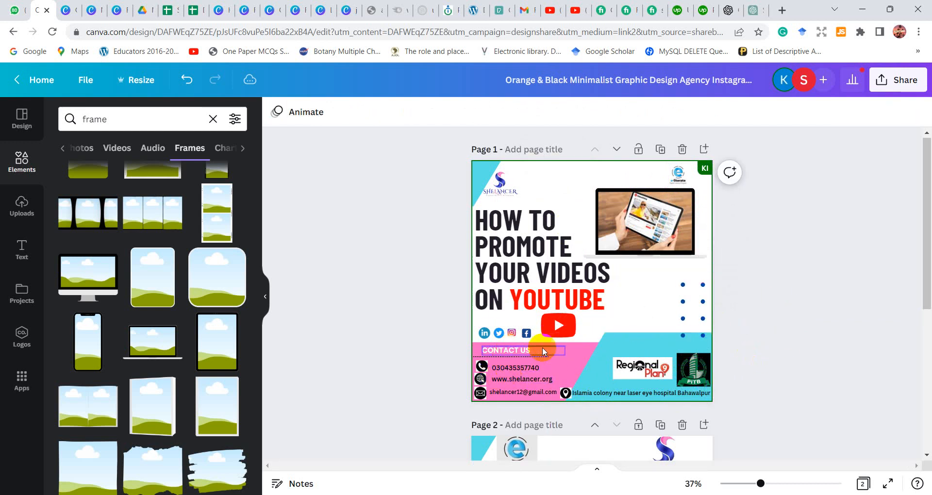
Remove the white background from the Regional Plan logo in the contact area
ctrl+scroll(560, 370, up, 3)
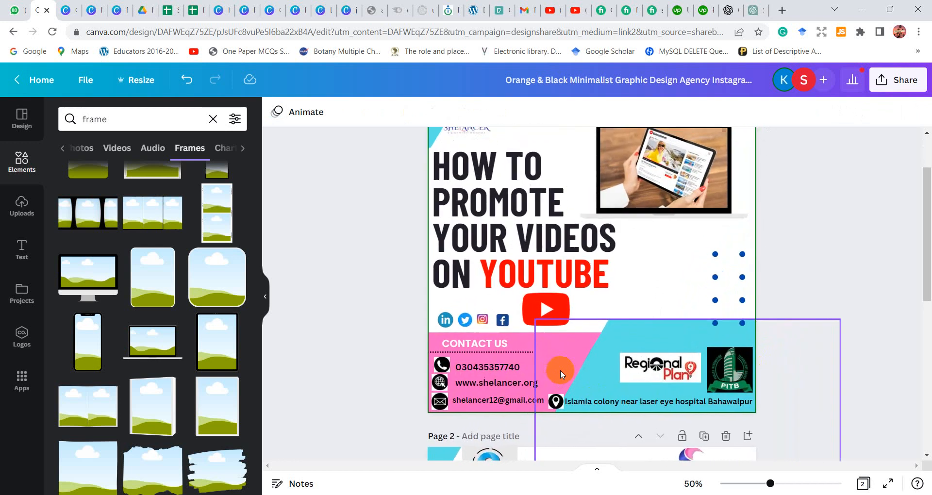
ctrl+scroll(560, 370, up, 1)
click(662, 367)
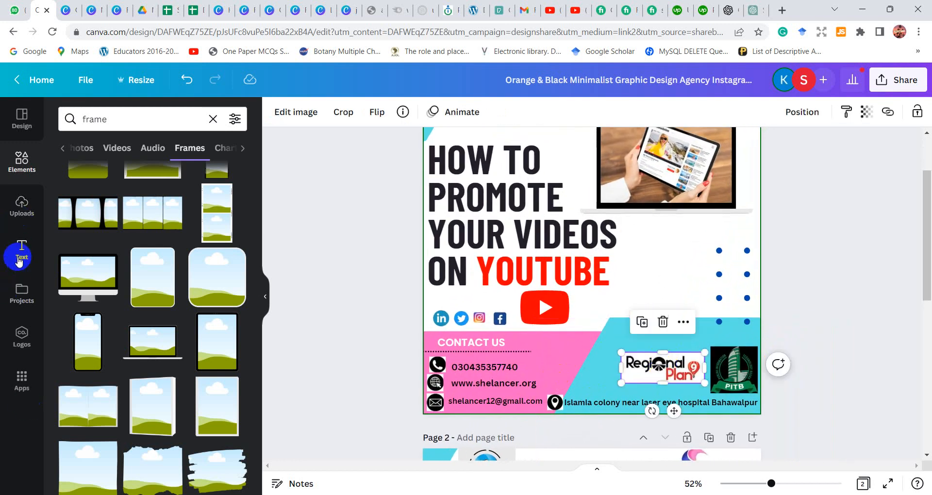
click(302, 116)
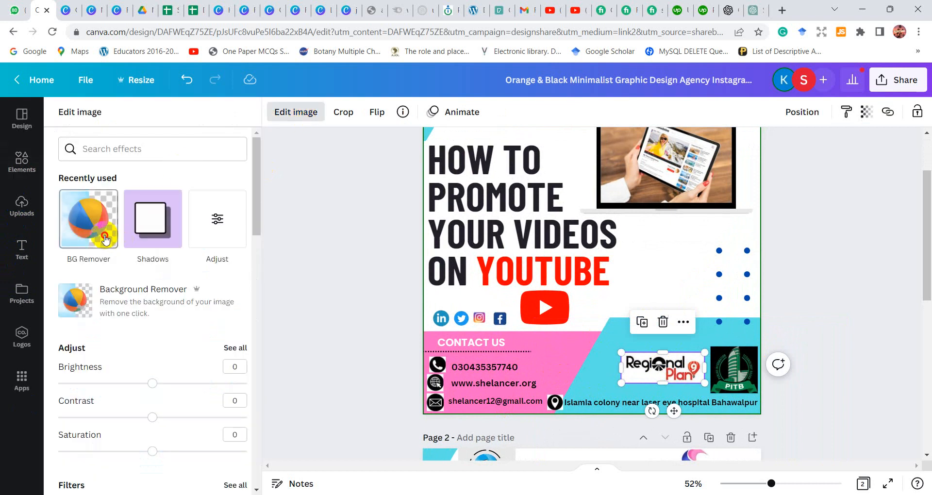
click(105, 239)
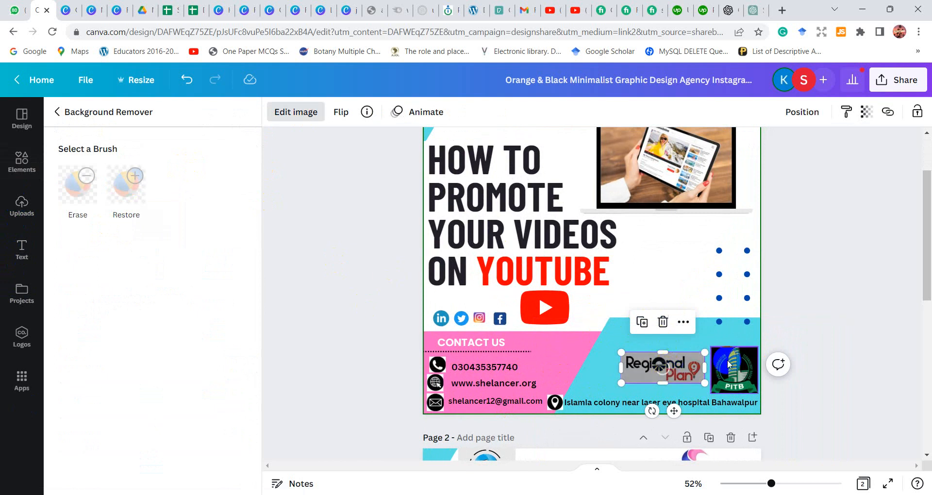
click(228, 475)
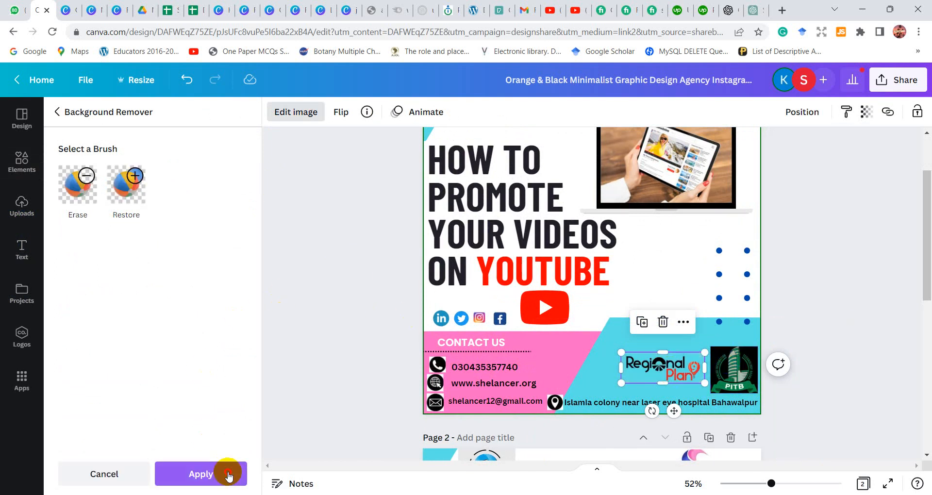
Remove the black background from the PITB logo in the contact area
click(738, 384)
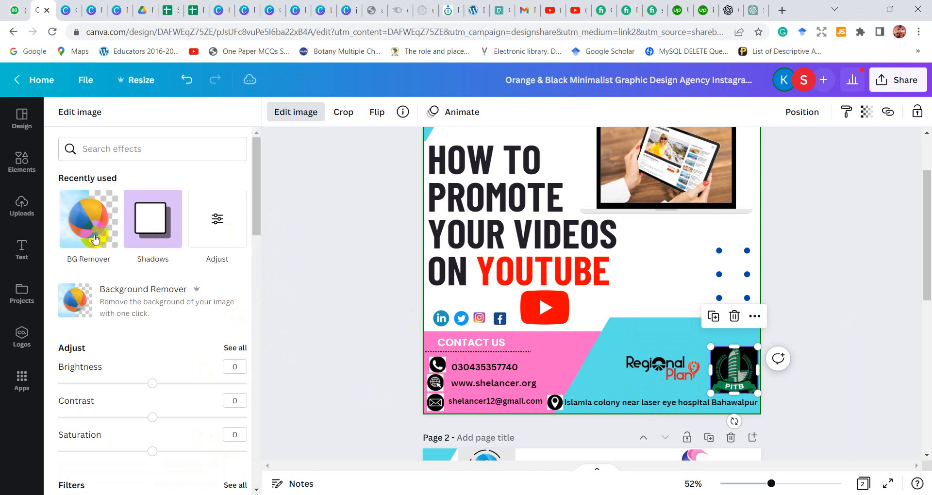
click(77, 220)
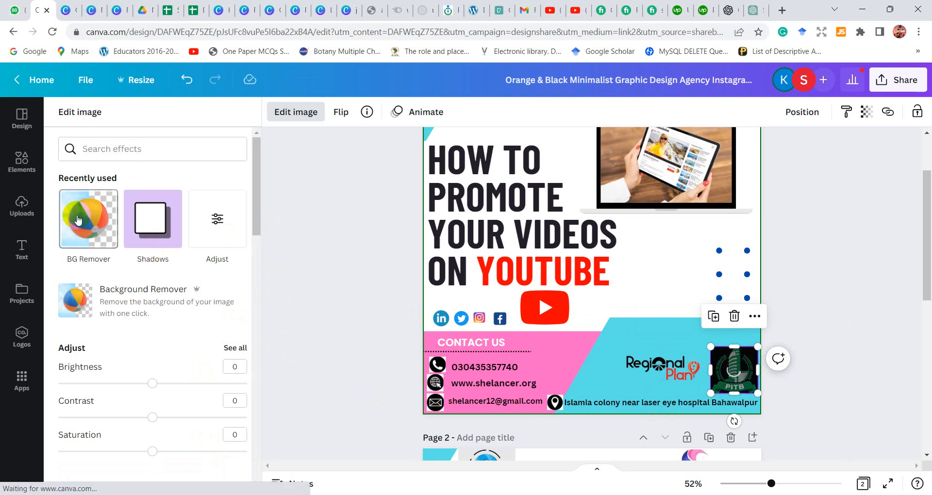
click(77, 214)
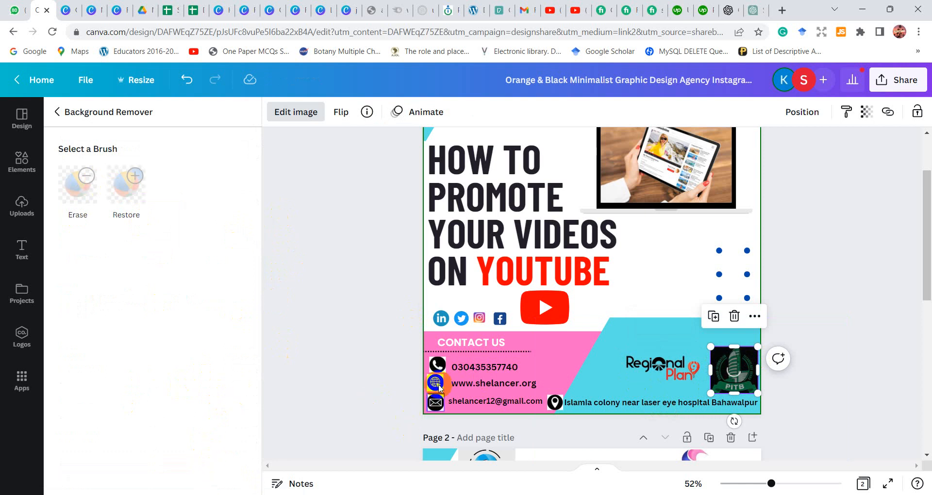
click(272, 415)
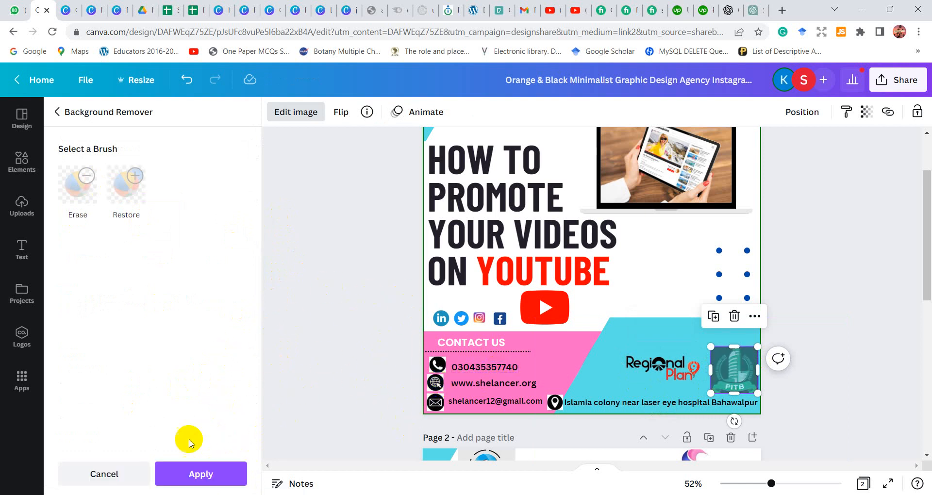
click(173, 472)
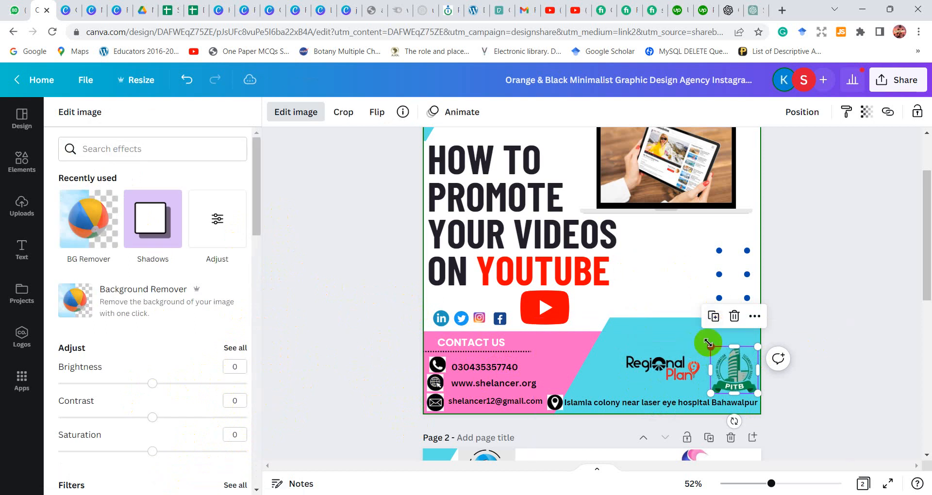
Shrink the PITB and Regional Plan logos and set them side by side above the address, with PITB on the left
drag(709, 343, 732, 368)
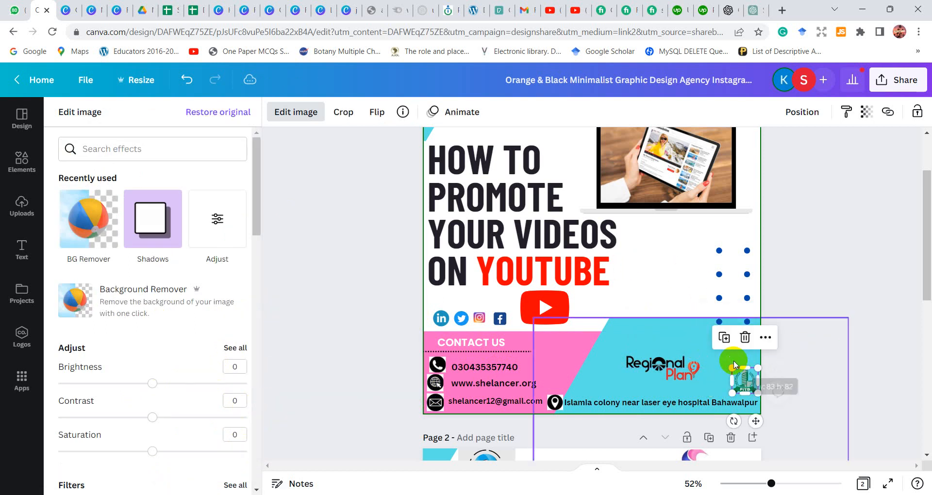
click(692, 362)
double_click(691, 361)
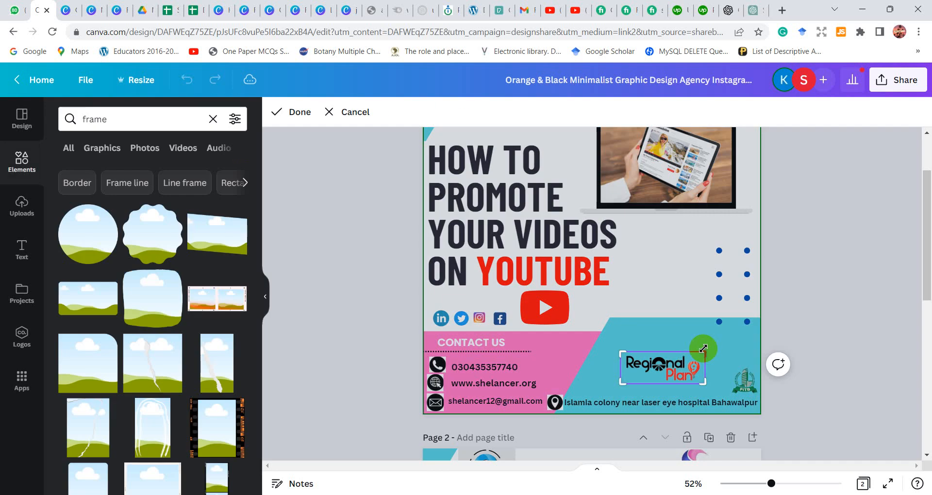
click(689, 334)
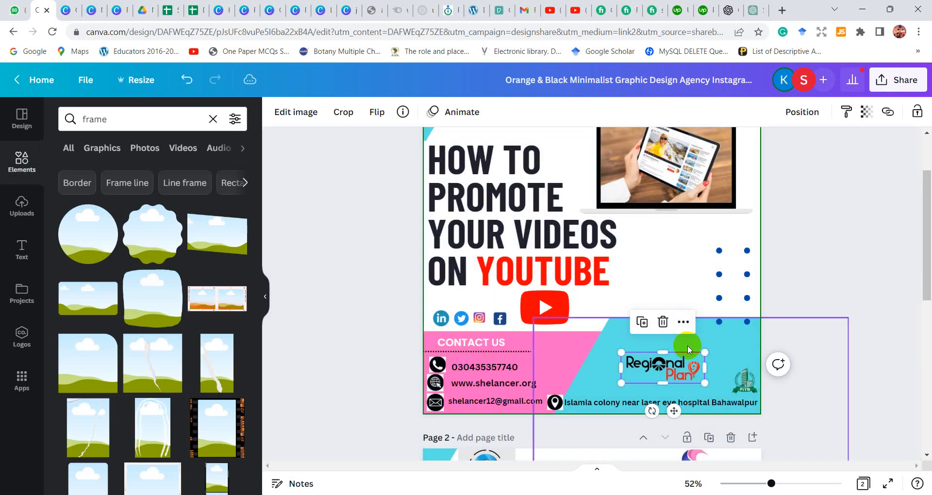
drag(704, 352, 733, 364)
drag(666, 368, 697, 363)
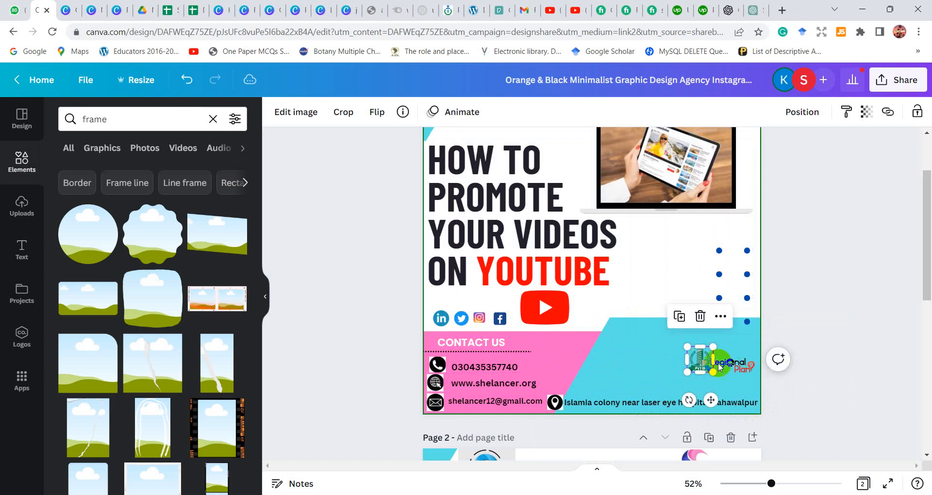
click(801, 378)
Remove the white backgrounds from the location pin and phone icons in the contact area
click(556, 404)
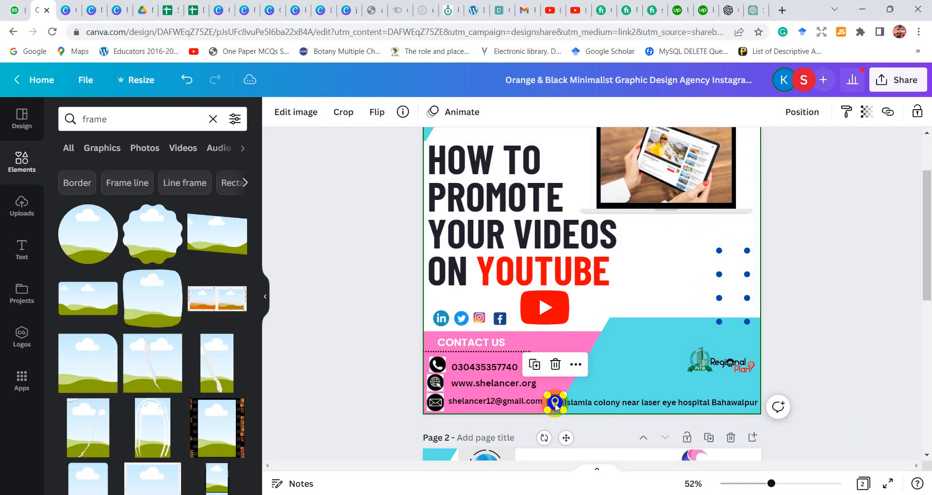
click(284, 118)
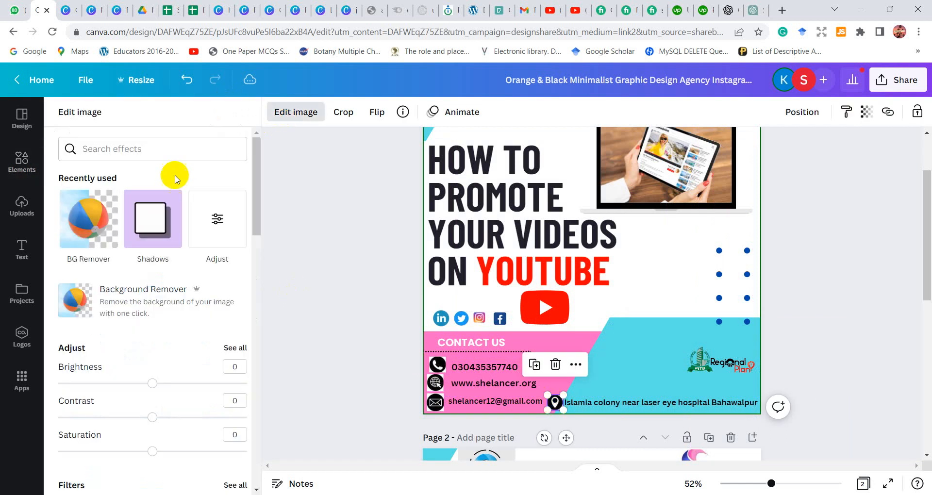
click(111, 219)
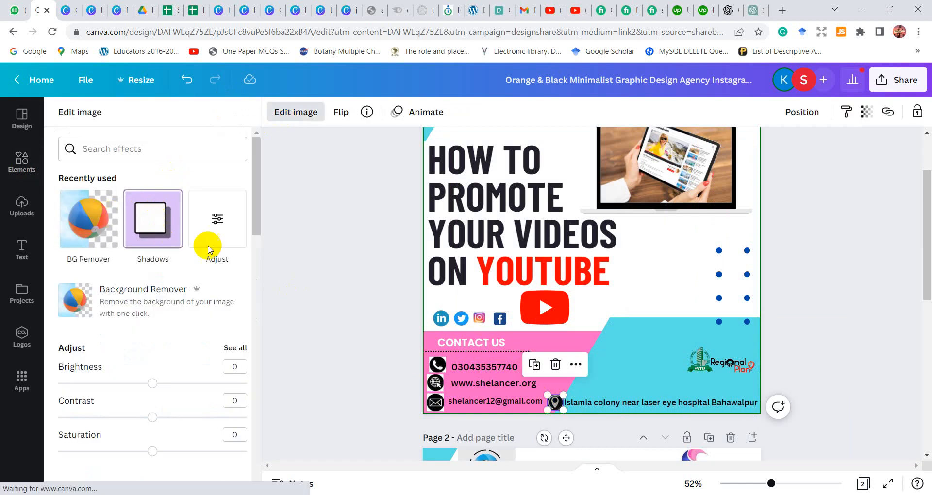
click(440, 369)
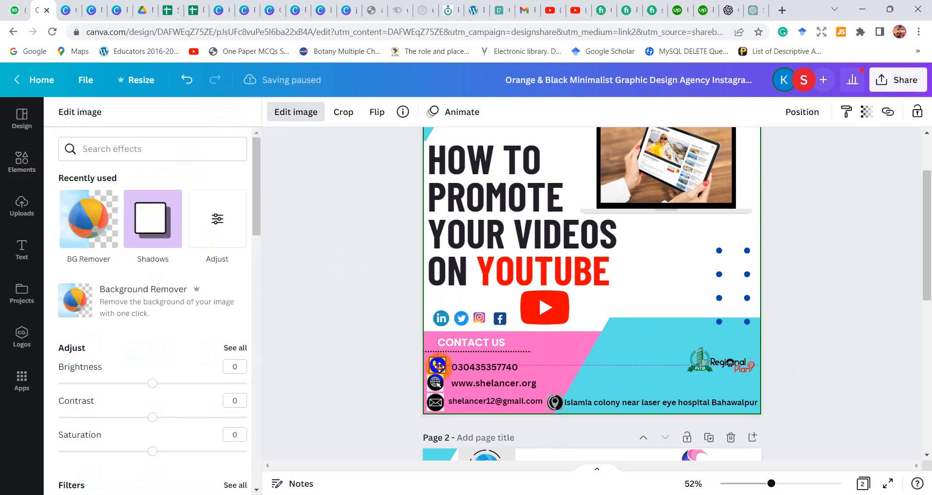
drag(439, 367, 440, 370)
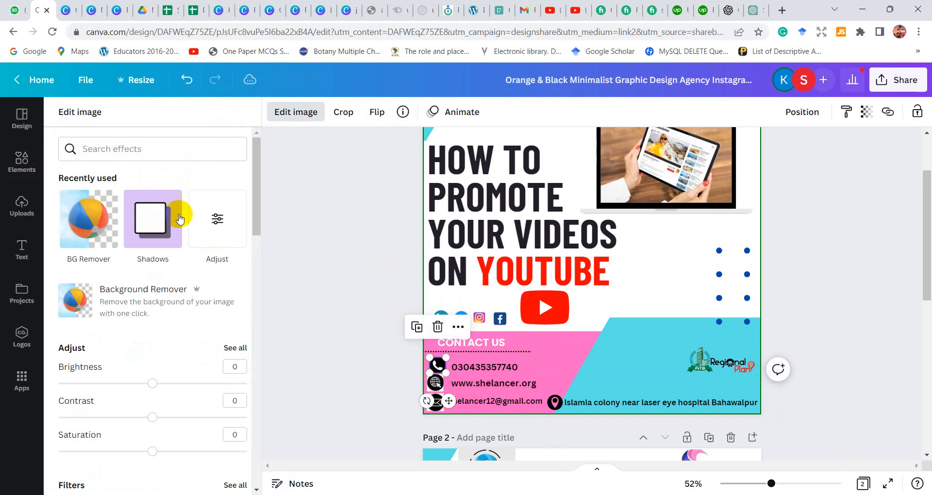
click(108, 210)
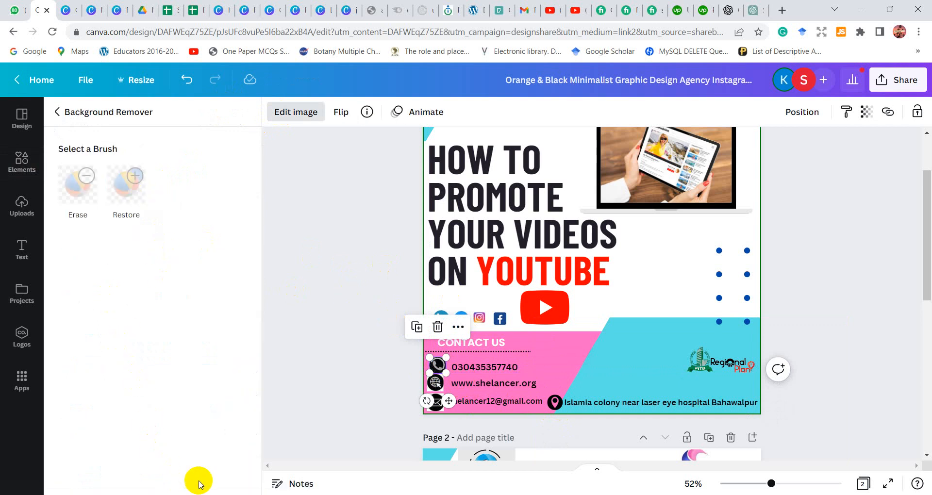
click(166, 474)
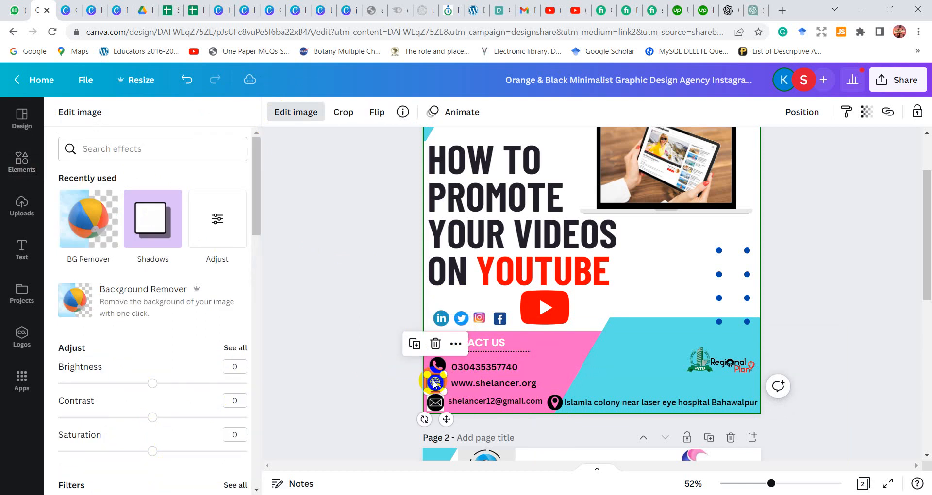
Remove the white backgrounds from the globe and envelope icons in the contact area
click(100, 214)
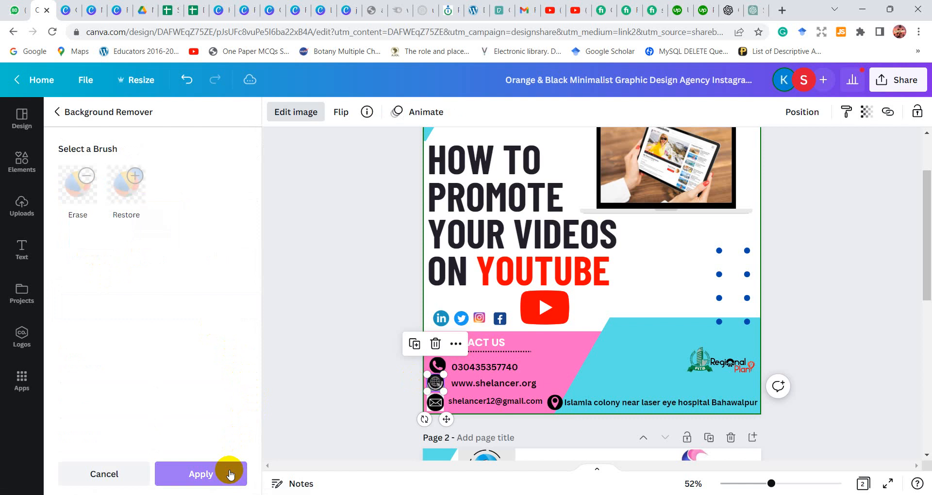
click(228, 473)
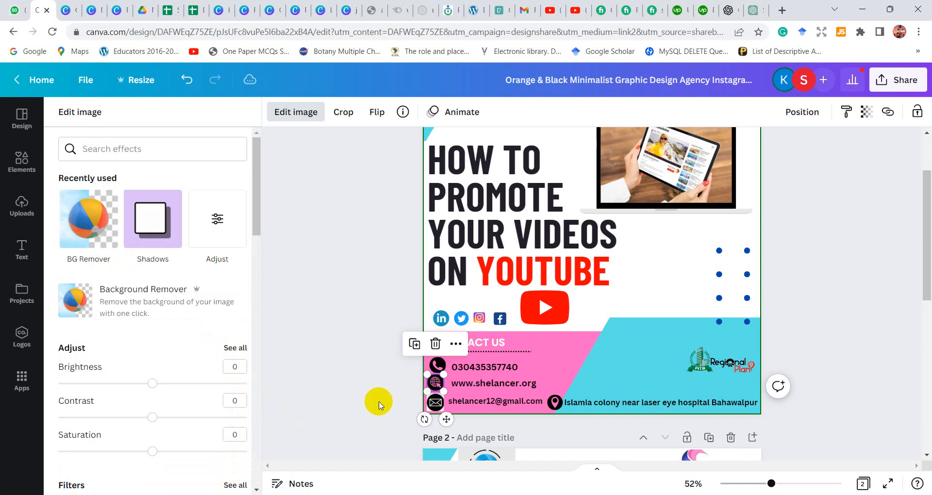
click(435, 406)
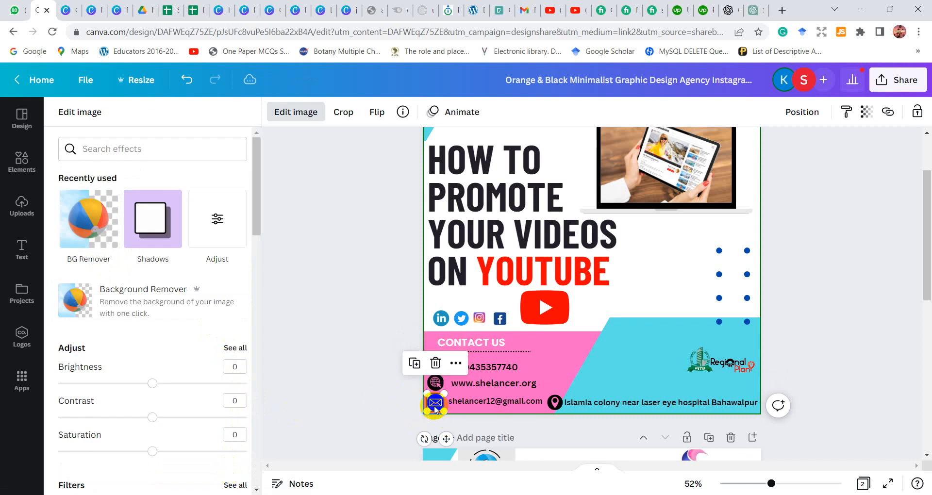
click(154, 213)
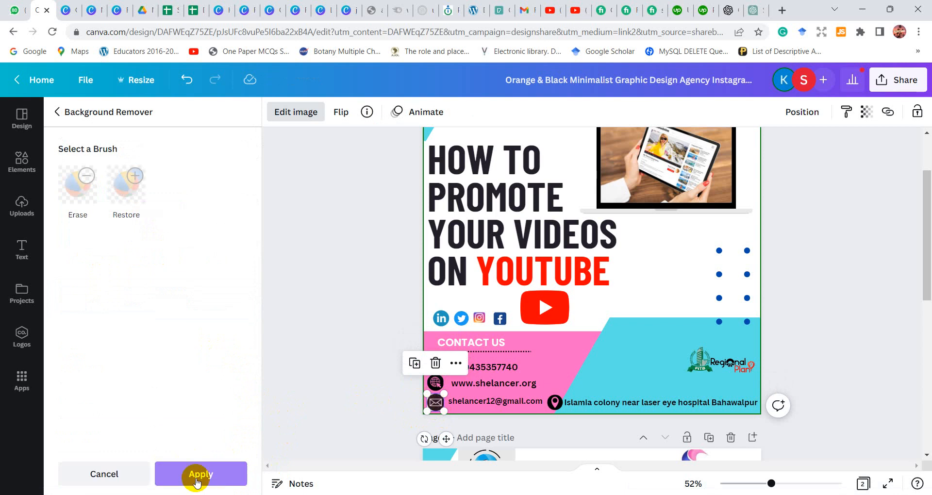
click(196, 481)
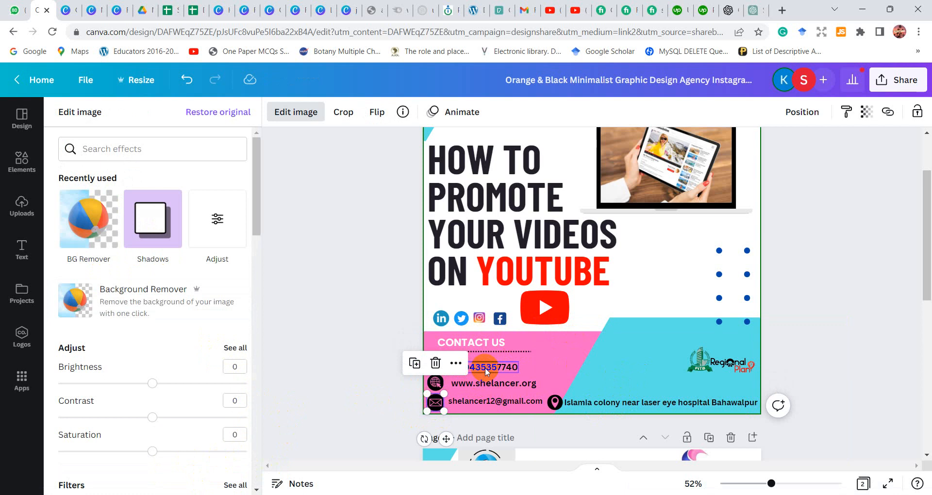
Move the website address above the social media icons and place the phone icon and number side by side above the e-mail address
drag(485, 368, 590, 383)
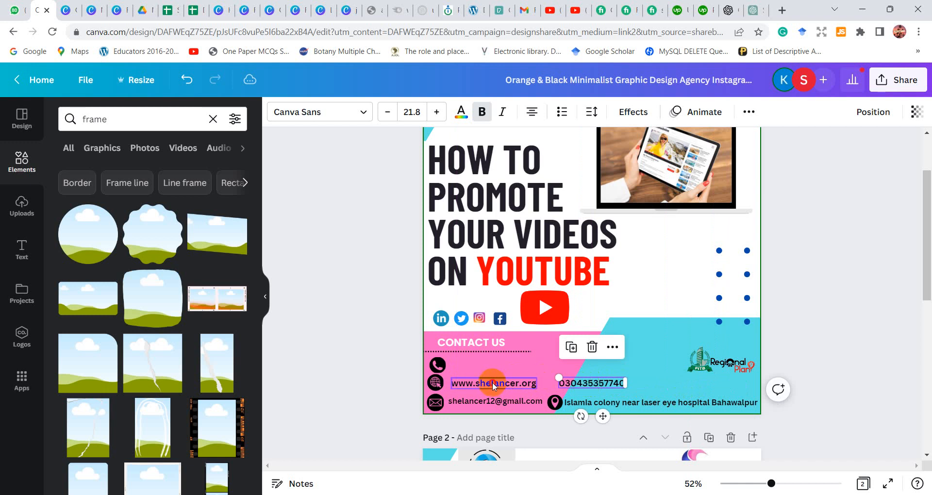
drag(492, 382, 469, 298)
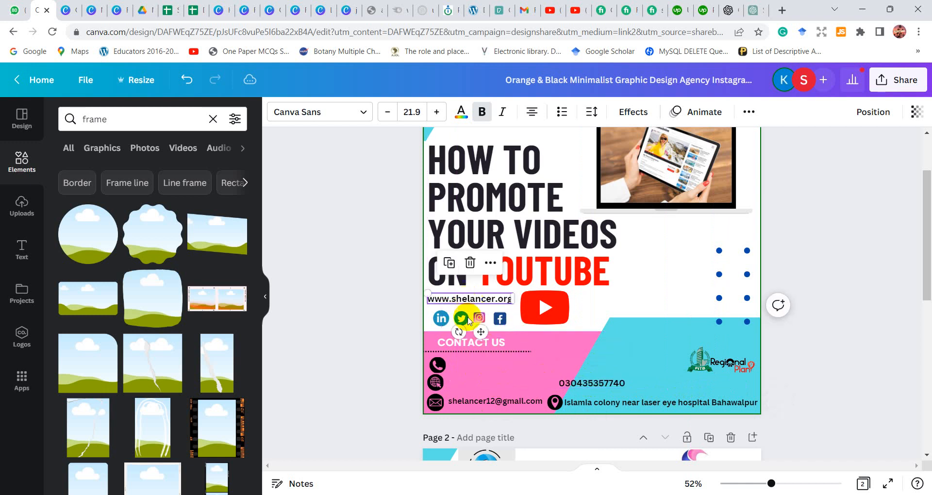
drag(437, 364, 518, 387)
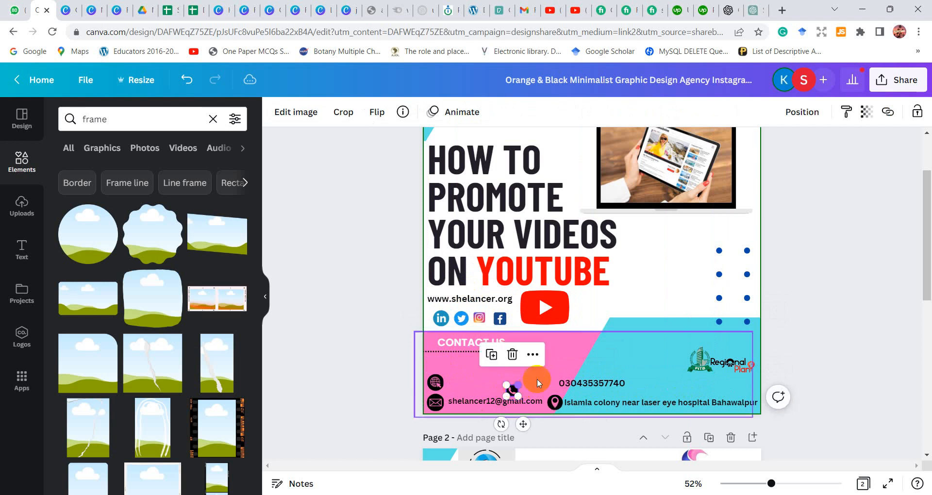
drag(524, 426, 483, 418)
drag(593, 383, 520, 386)
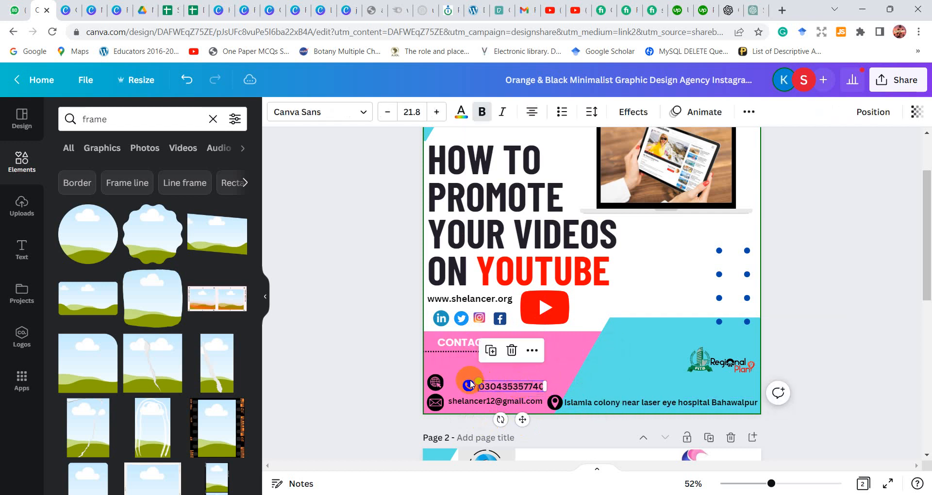
Move the globe icon above the LinkedIn icon and set the website address directly beside it
click(442, 384)
drag(443, 383, 507, 302)
click(481, 300)
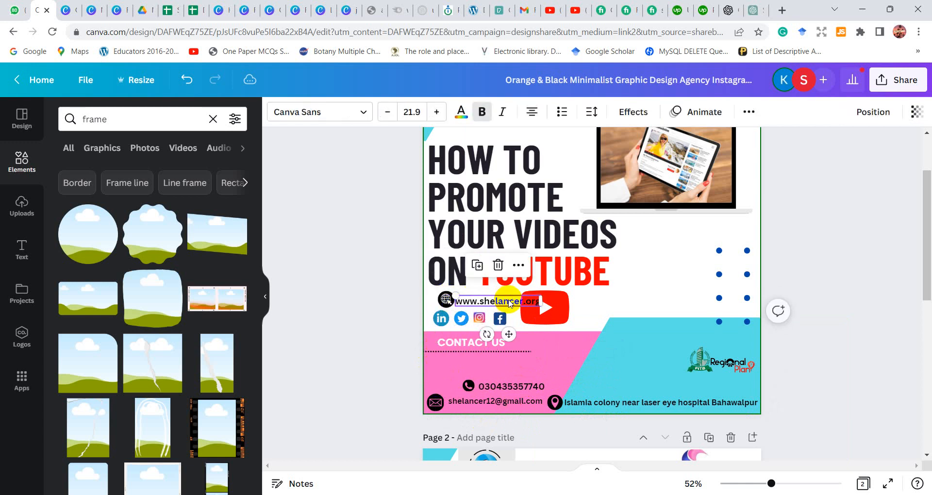
click(442, 296)
drag(442, 296, 456, 301)
click(467, 302)
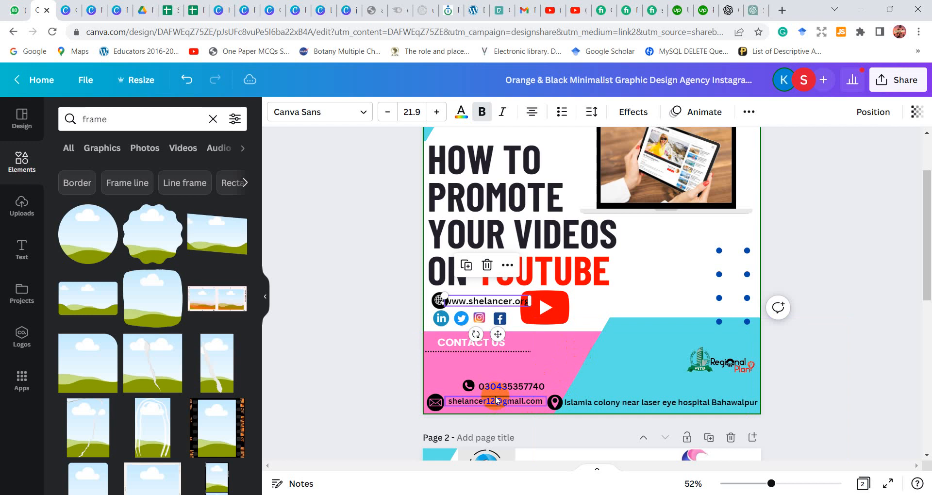
Move the e-mail address and envelope icon onto the phone number's row, to the right of the number
drag(491, 407, 602, 387)
drag(430, 408, 558, 382)
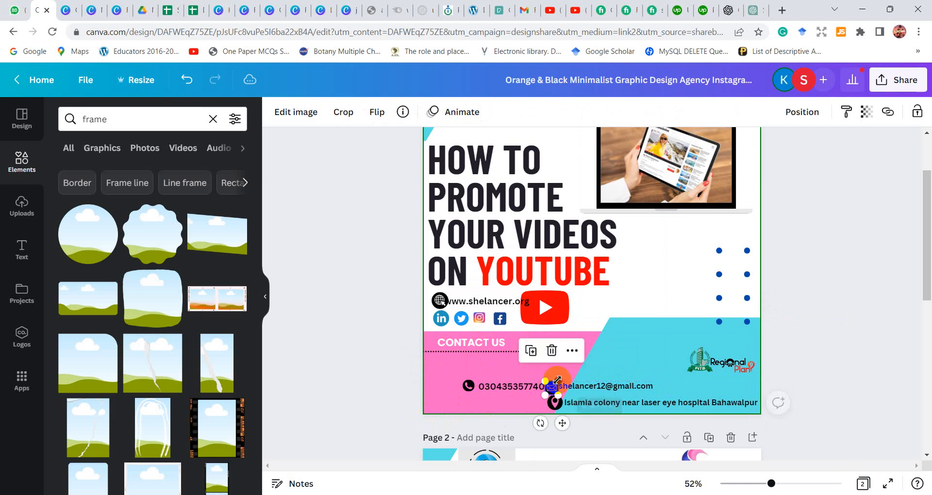
drag(563, 421, 565, 417)
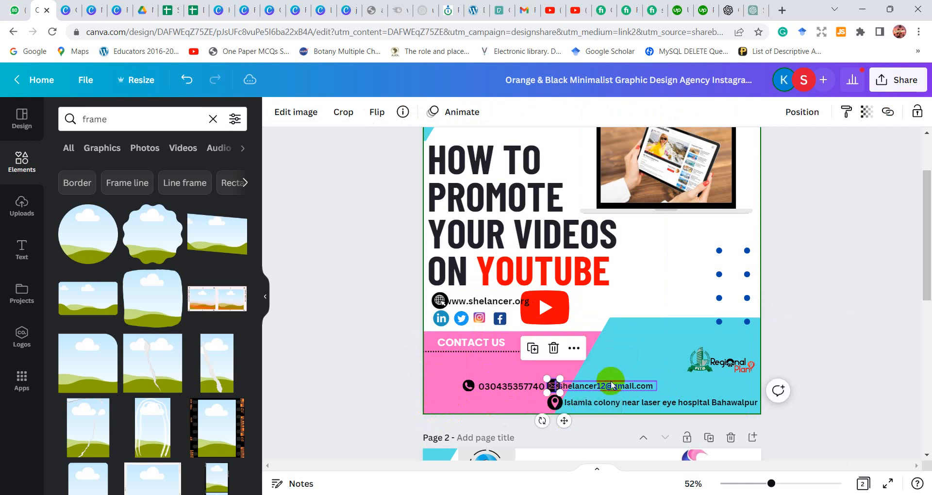
click(611, 386)
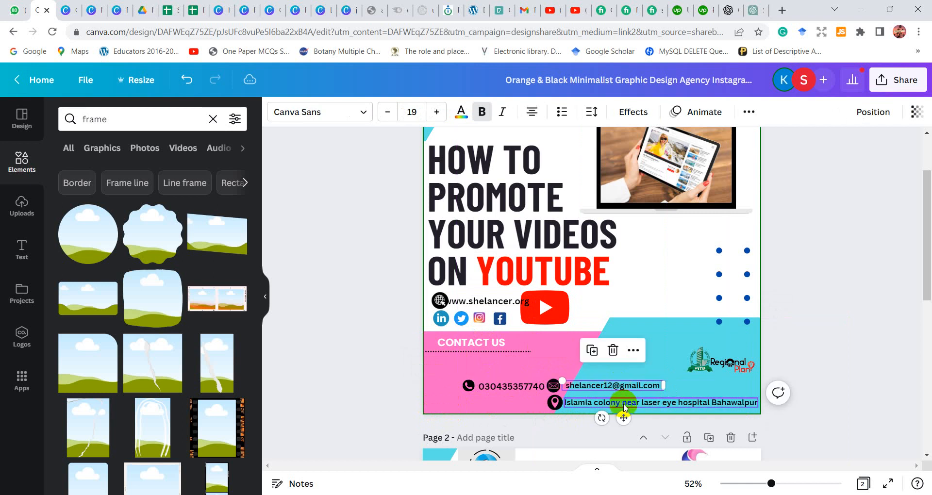
Shift the pin and address left along the page's lower edge, with the phone and e-mail row and CONTACT US heading stacked closely above
drag(555, 406, 473, 405)
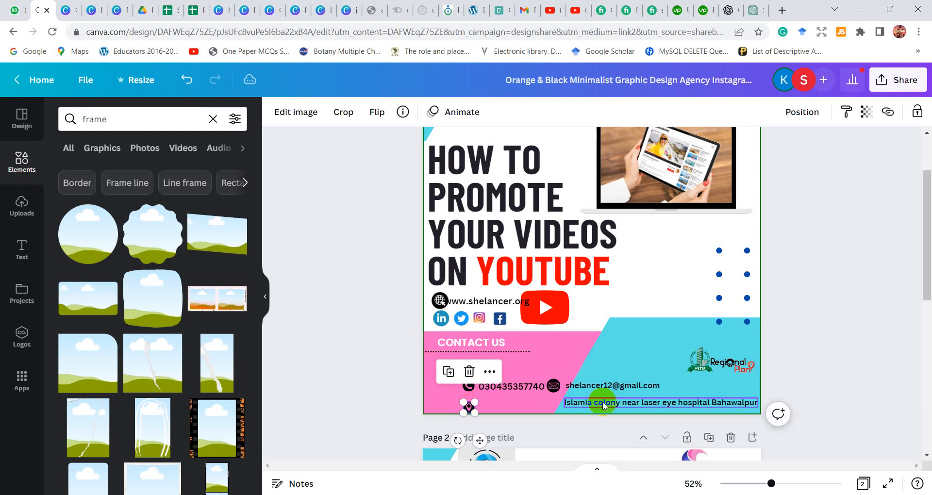
drag(602, 401, 523, 398)
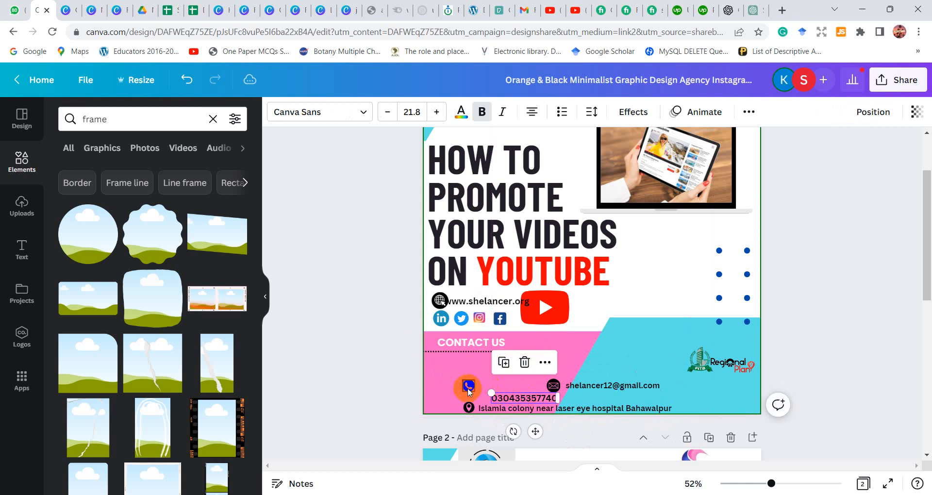
drag(467, 387, 485, 398)
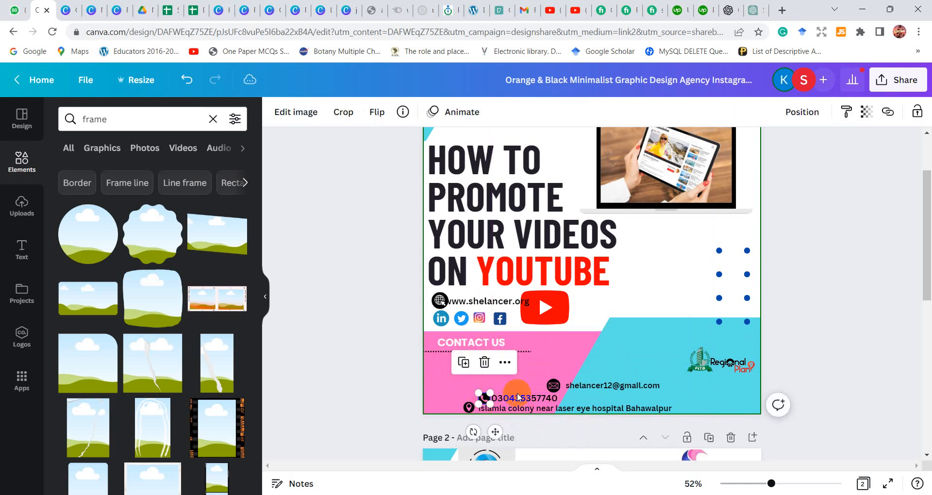
click(558, 387)
drag(559, 386, 613, 397)
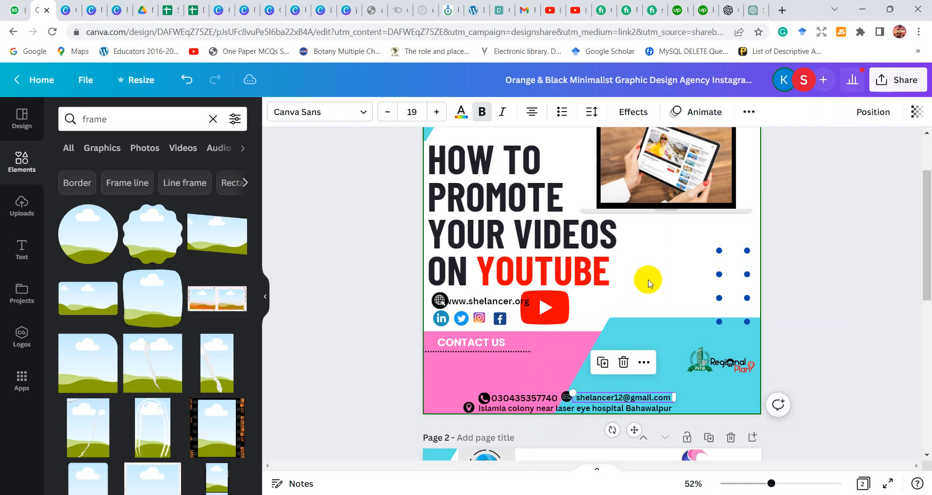
drag(459, 343, 543, 380)
Recolor the phone number text off-white and the e-mail and address text white
click(532, 398)
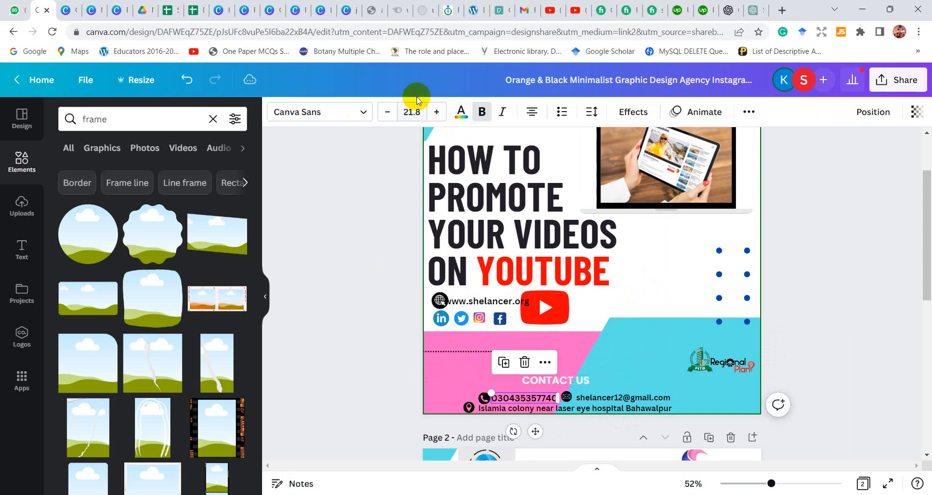
click(463, 115)
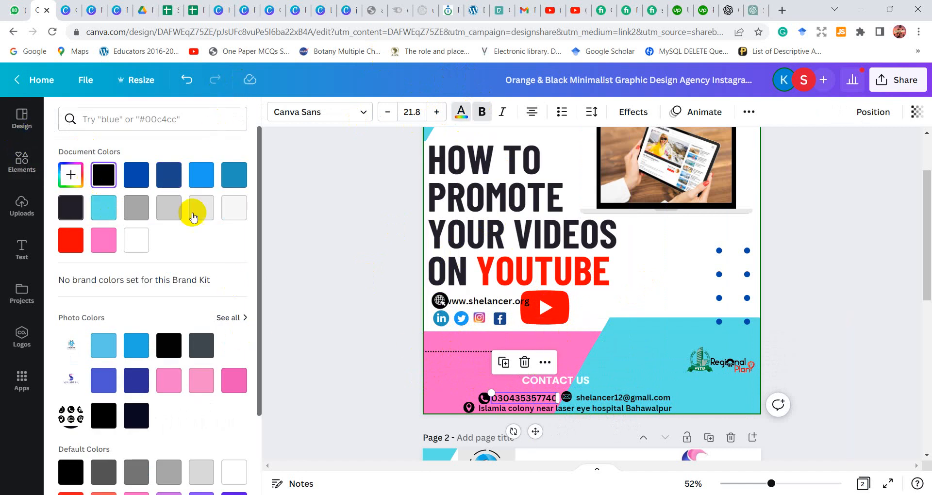
click(229, 209)
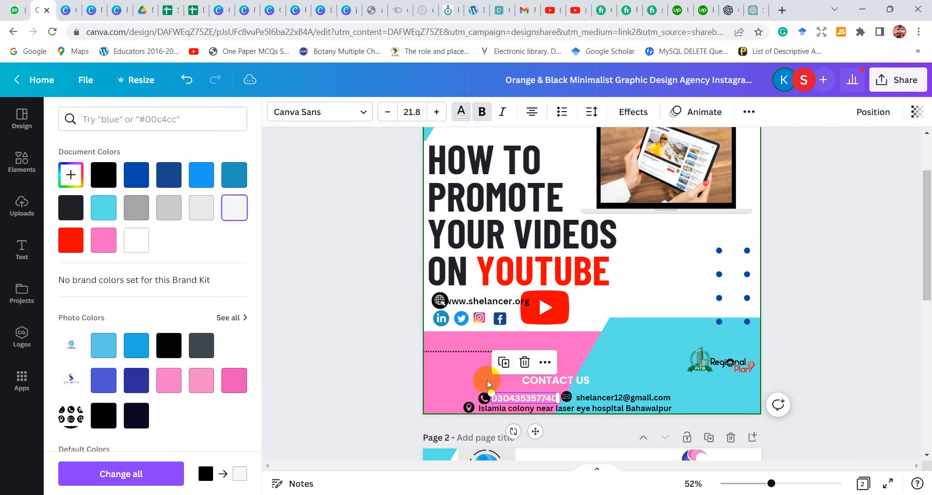
click(600, 397)
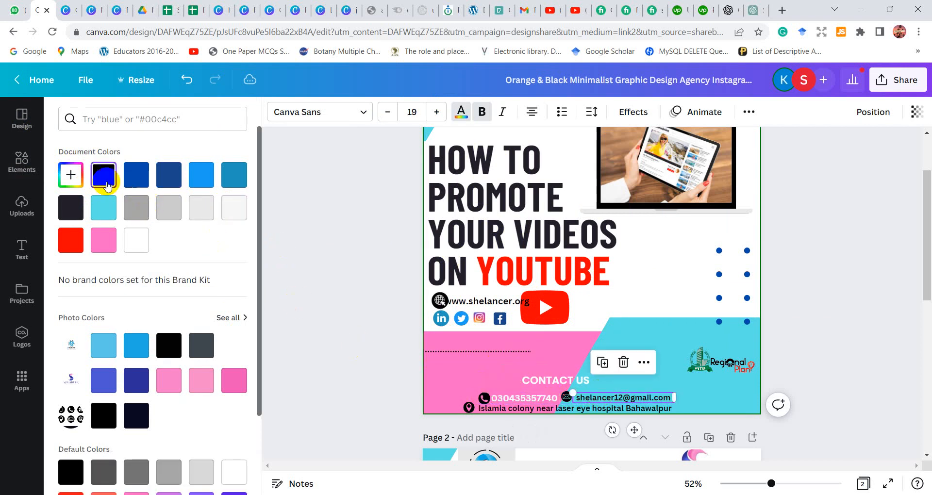
click(138, 242)
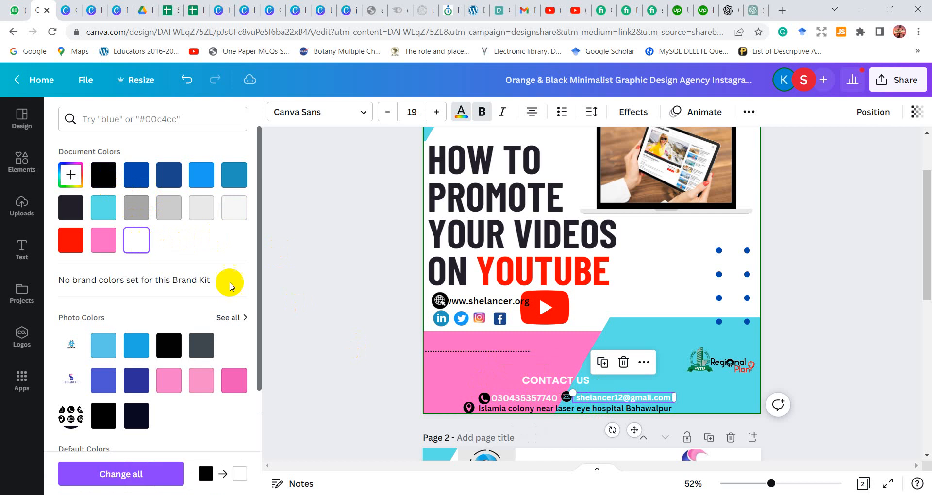
click(513, 408)
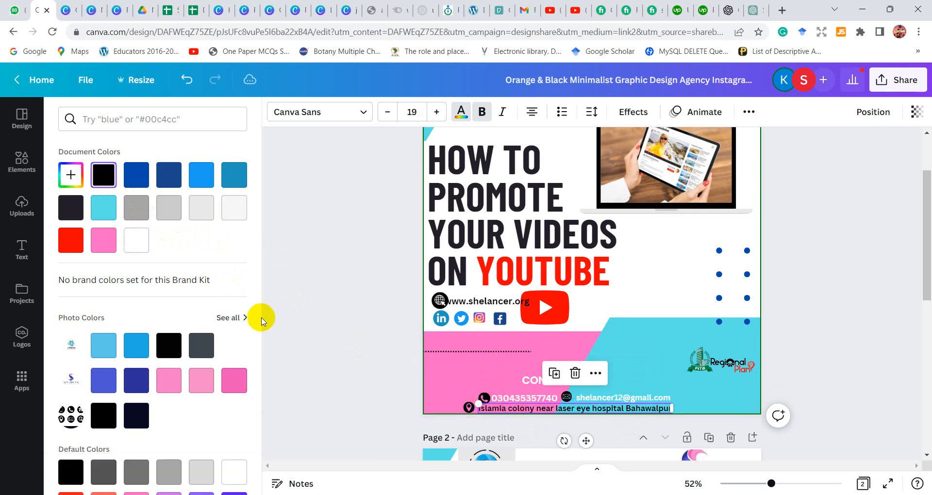
click(142, 241)
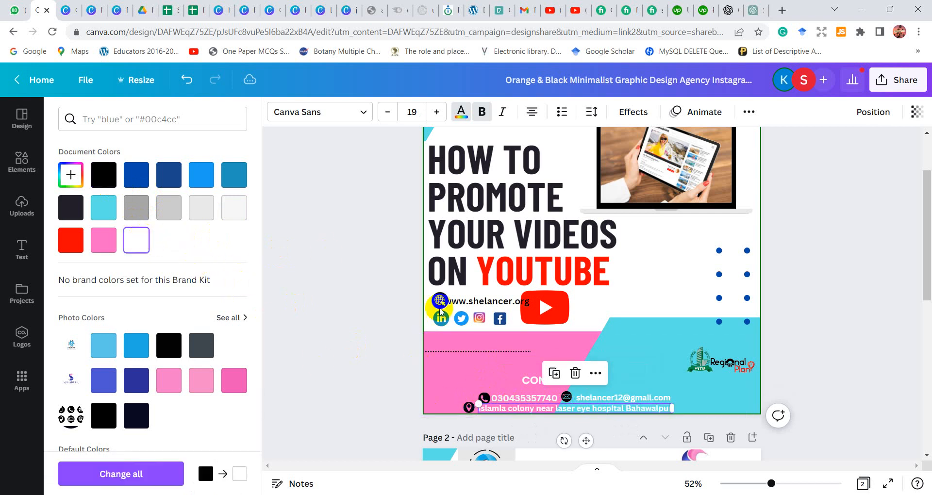
Place the dotted line directly under the CONTACT US heading and shift the heading right to centre it over the line
drag(476, 348, 580, 380)
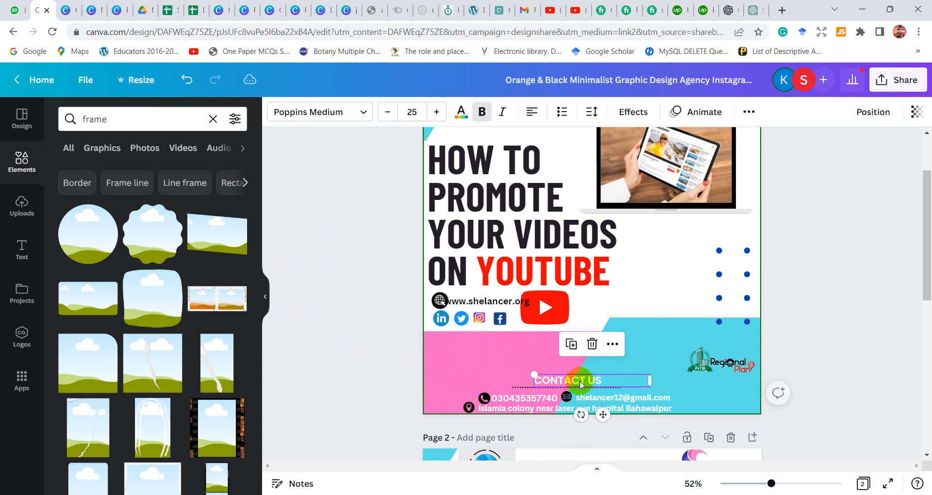
click(651, 352)
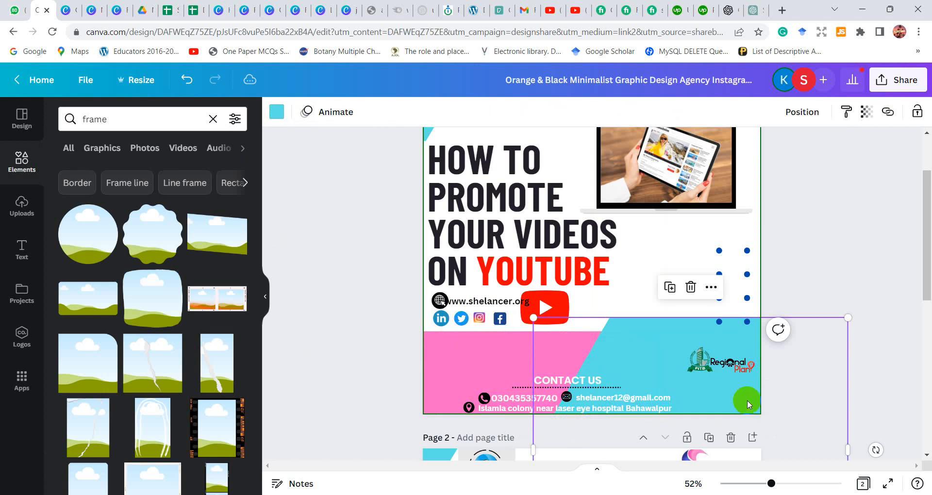
click(811, 304)
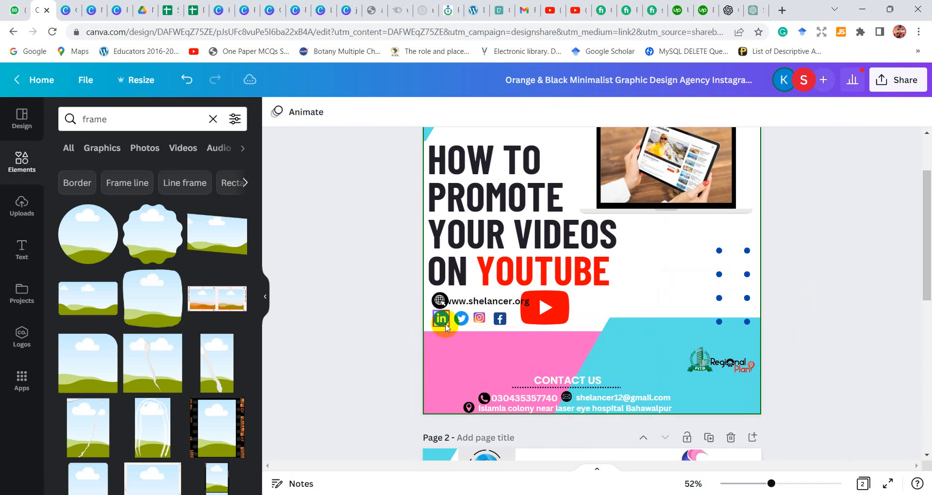
Stack the LinkedIn, Twitter, Instagram and Facebook icons vertically along the left edge of the pink area
drag(444, 327, 435, 366)
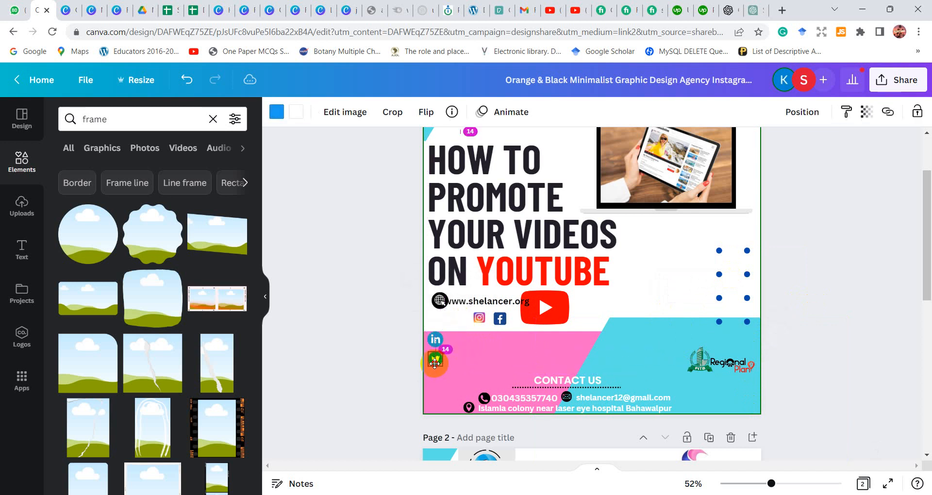
drag(435, 363, 435, 362)
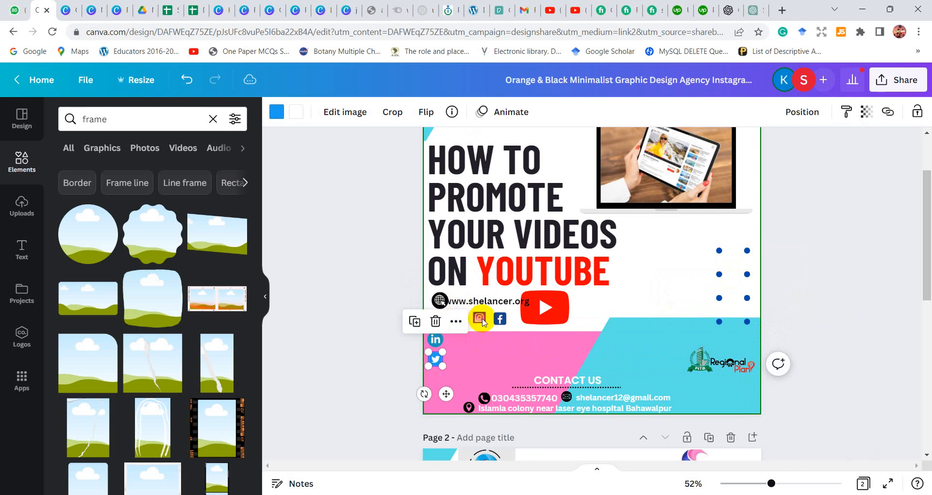
drag(483, 322, 435, 376)
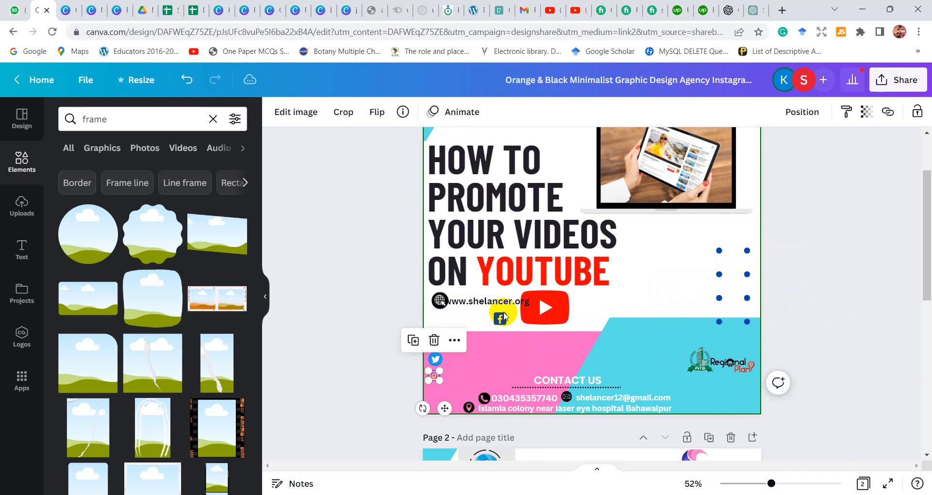
drag(500, 319, 437, 394)
Move the YouTube logo to the right of the headline's last line and the website address just above the contact area
drag(556, 309, 678, 267)
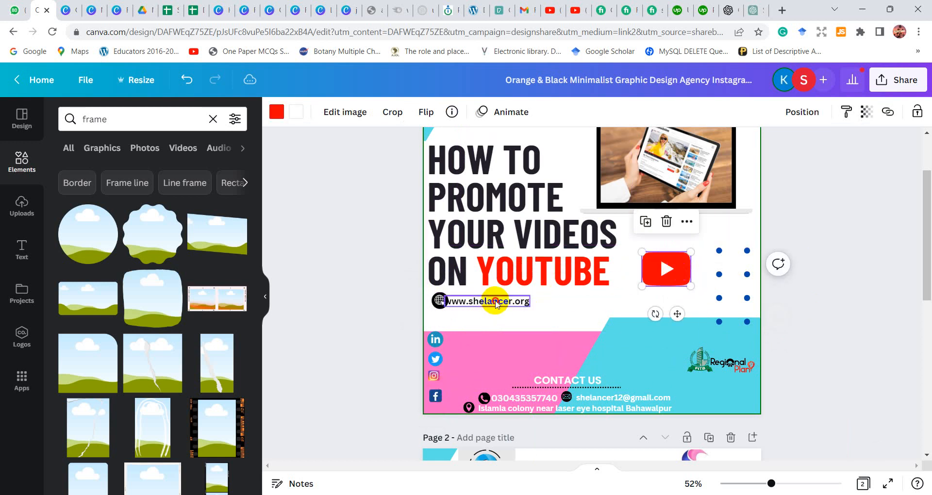
drag(496, 303, 565, 323)
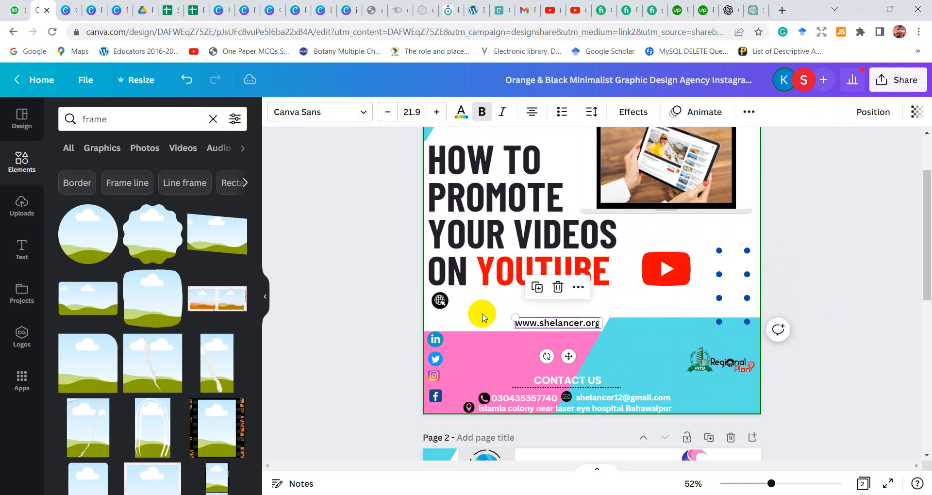
Take the black globe icon off the page
click(438, 303)
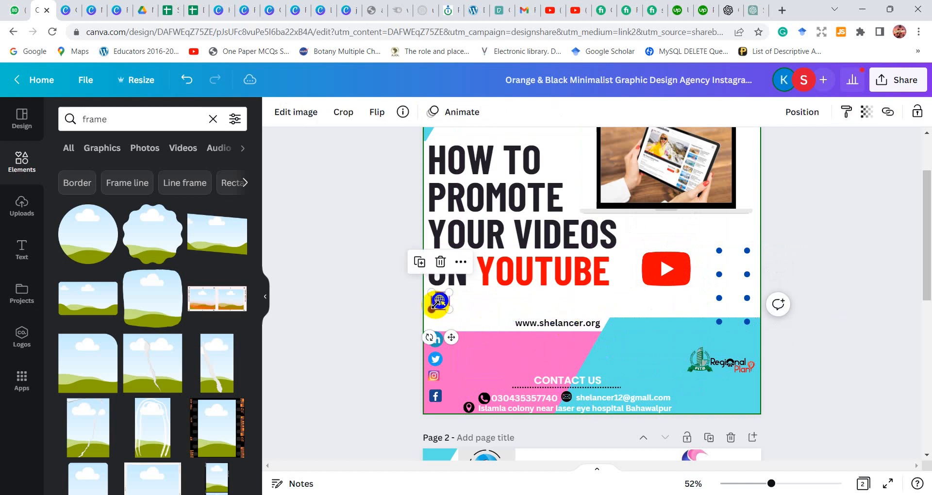
click(300, 117)
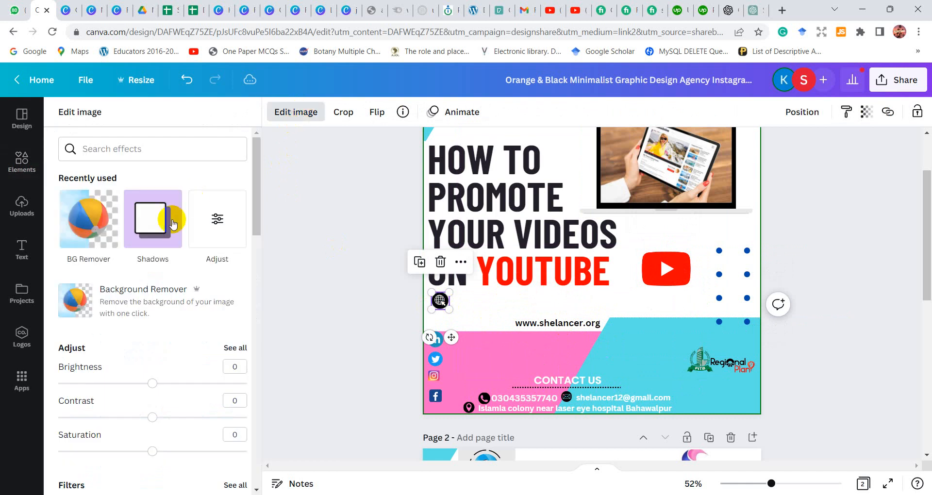
click(441, 299)
drag(440, 303, 356, 308)
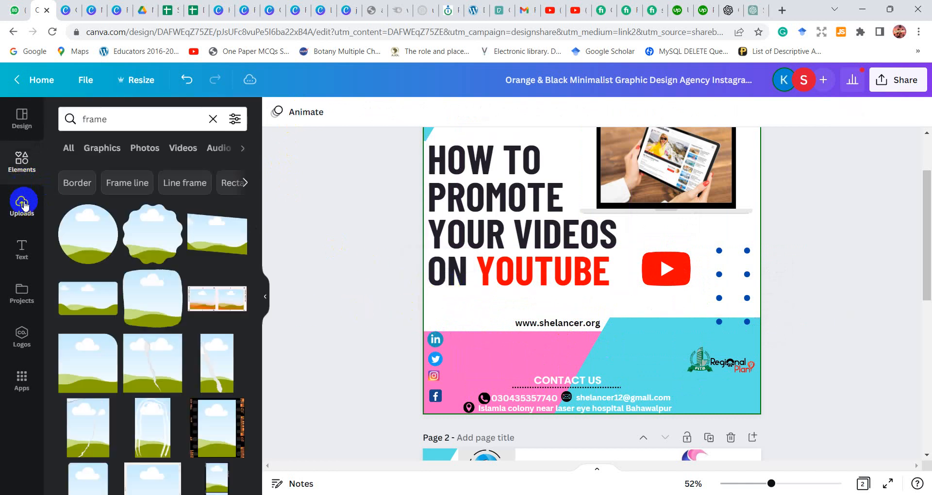
Search the elements library for "website" and show all matching graphics
click(212, 120)
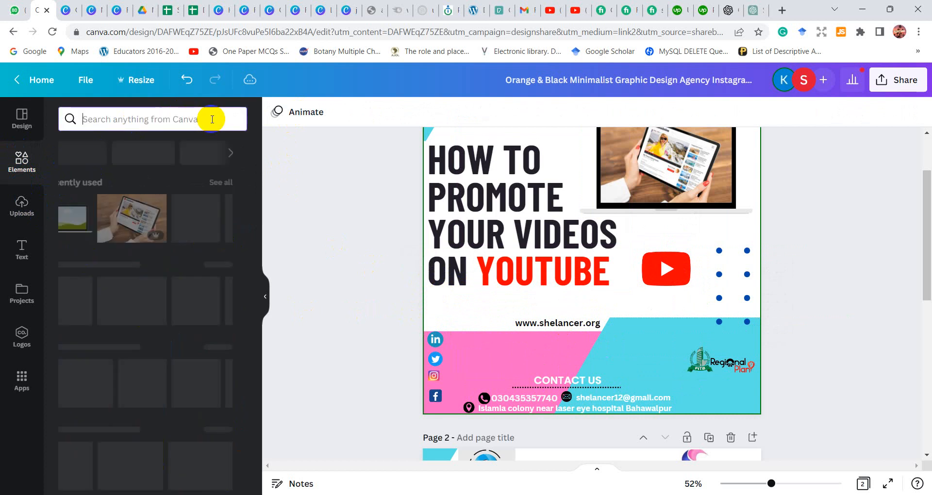
text(we)
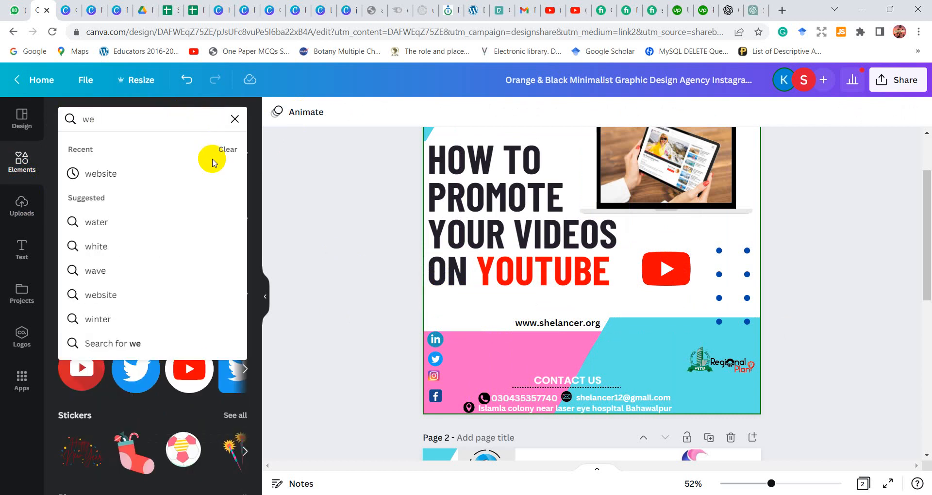
click(214, 170)
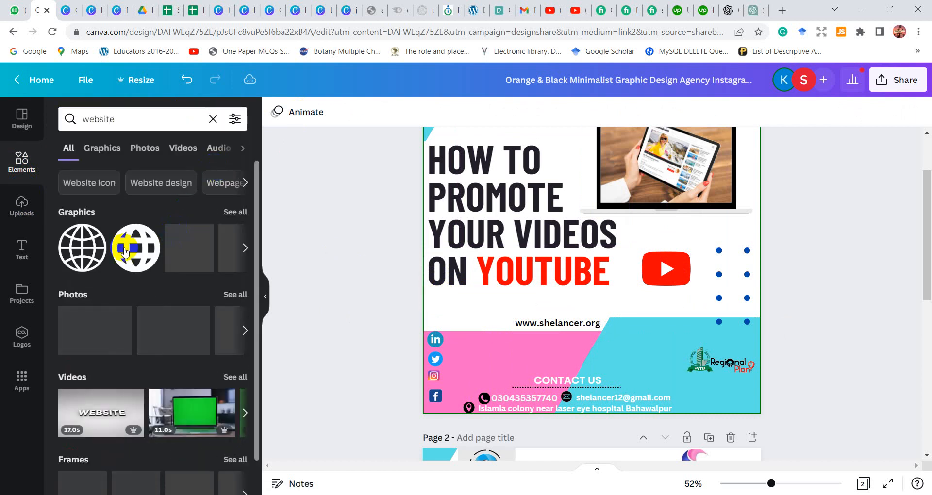
click(241, 216)
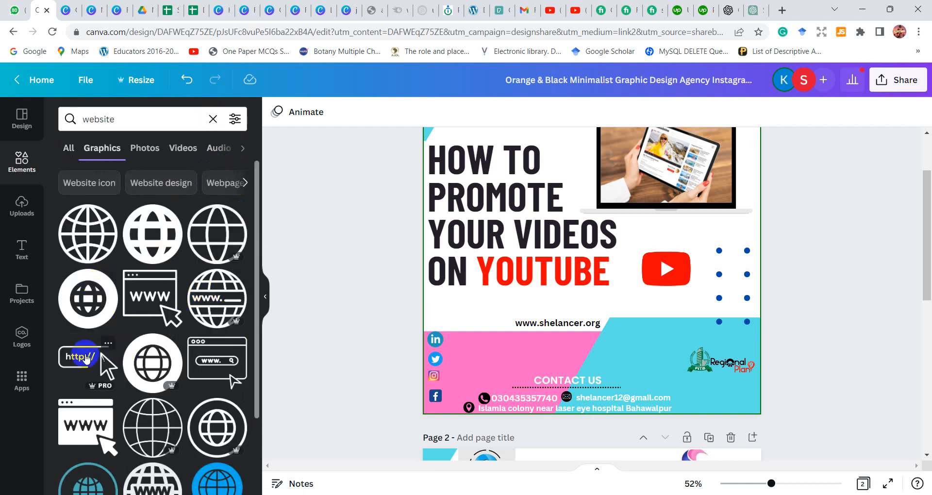
click(85, 358)
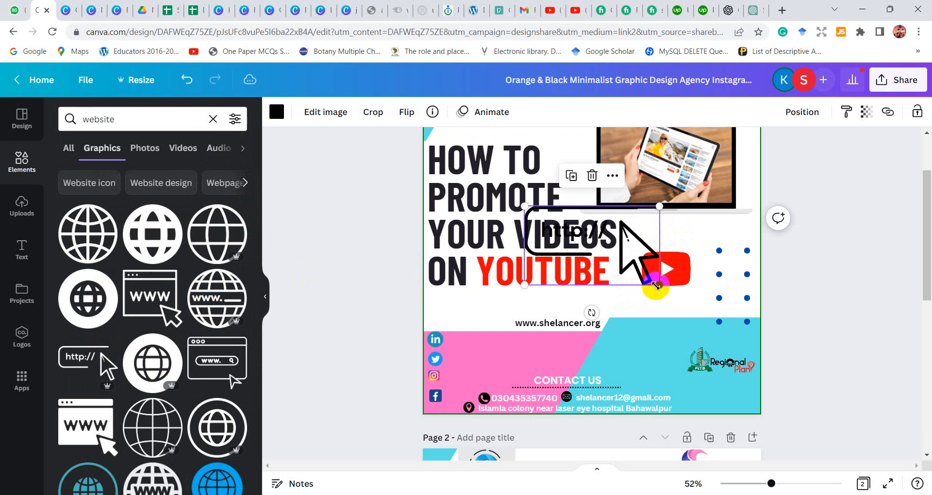
drag(616, 276, 507, 366)
drag(510, 331, 514, 358)
click(561, 299)
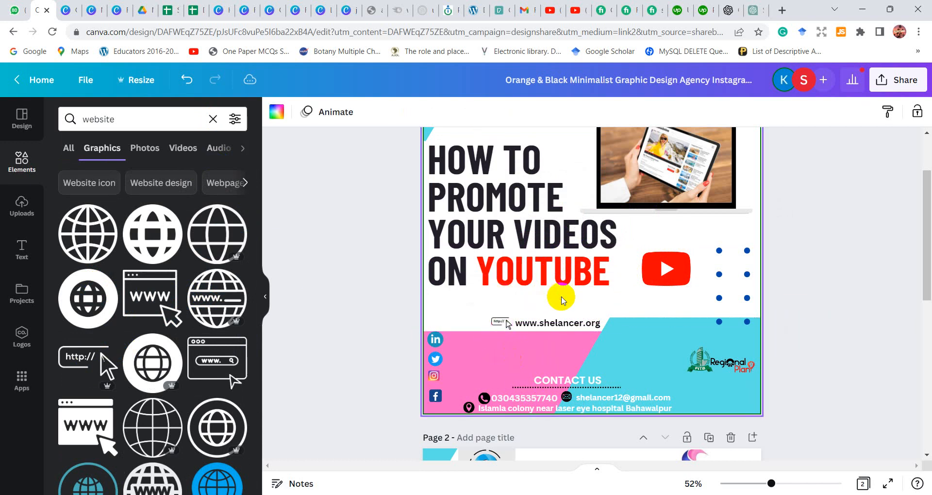
click(510, 327)
drag(509, 326, 512, 329)
click(638, 301)
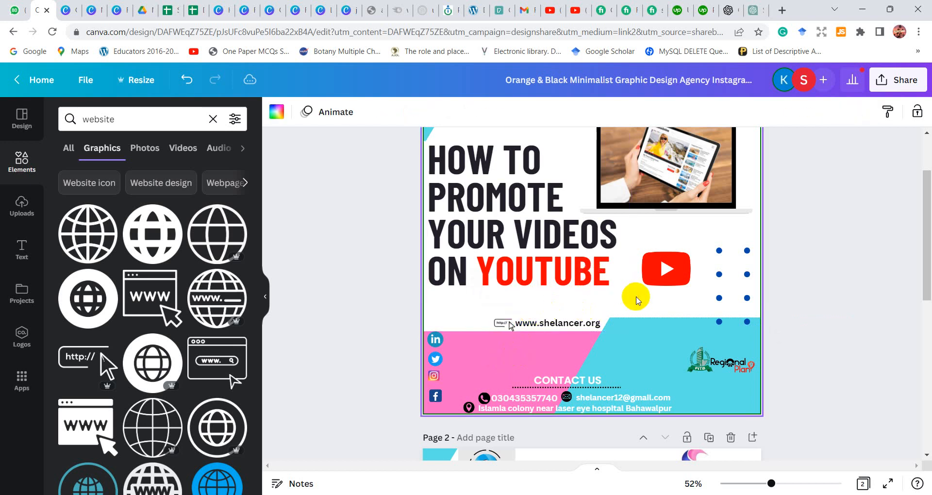
scroll(637, 301, down, 3)
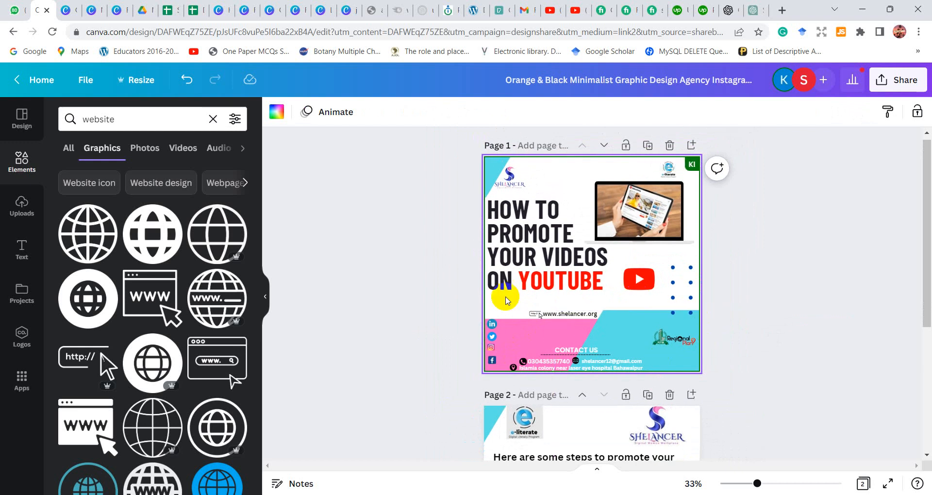
click(761, 265)
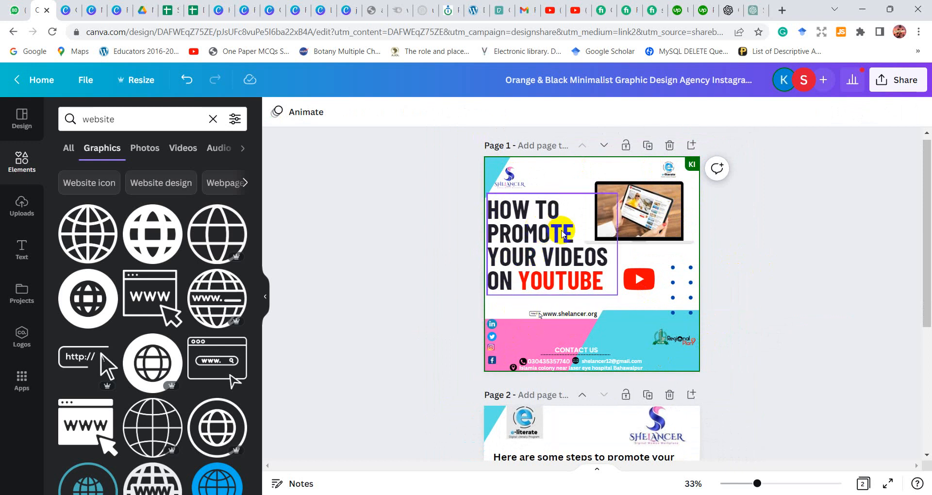
Colour the headline word "PROMOTE" yellow using the default colours
click(570, 236)
triple_click(570, 234)
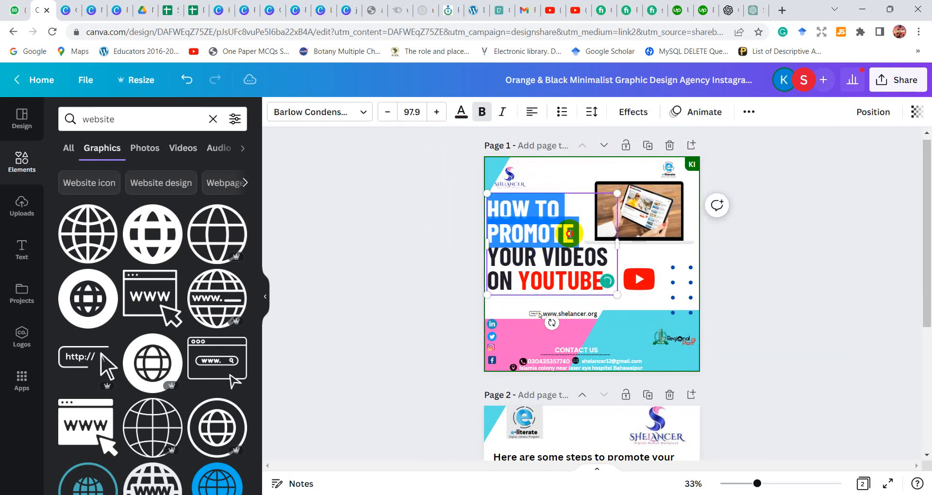
click(568, 234)
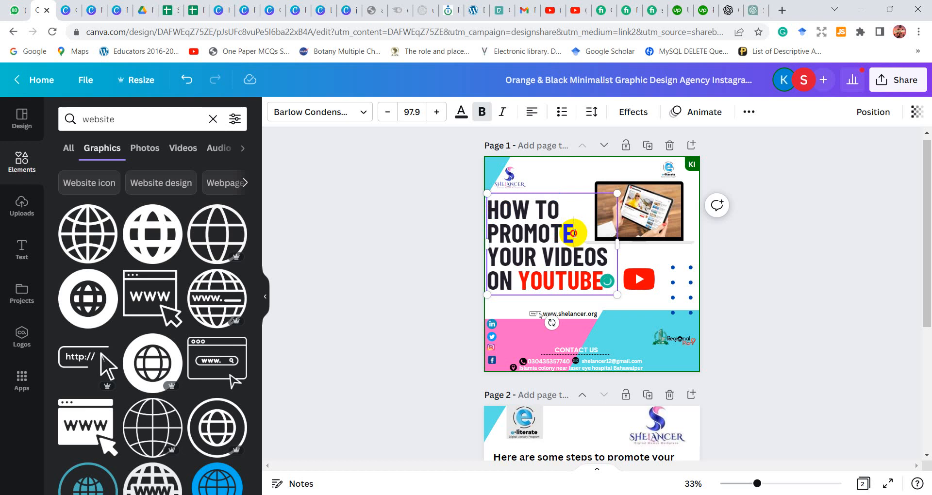
drag(574, 234, 491, 238)
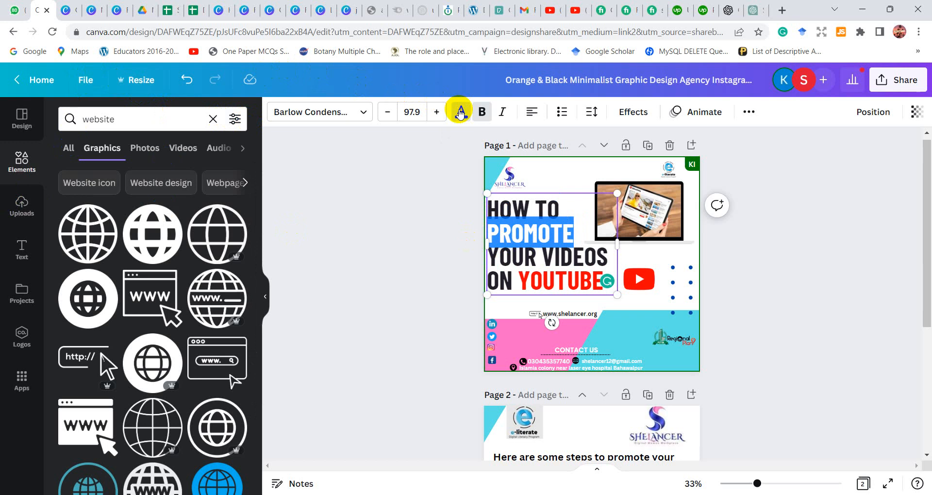
click(461, 112)
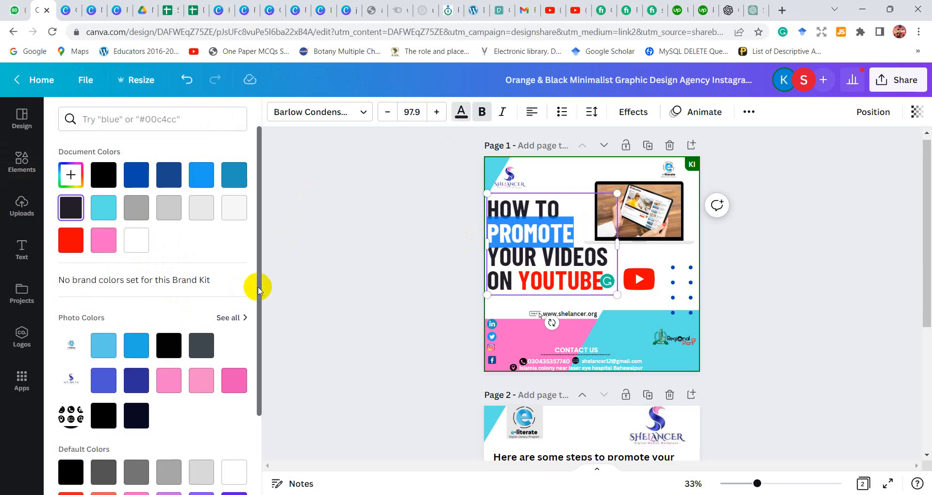
drag(260, 290, 252, 389)
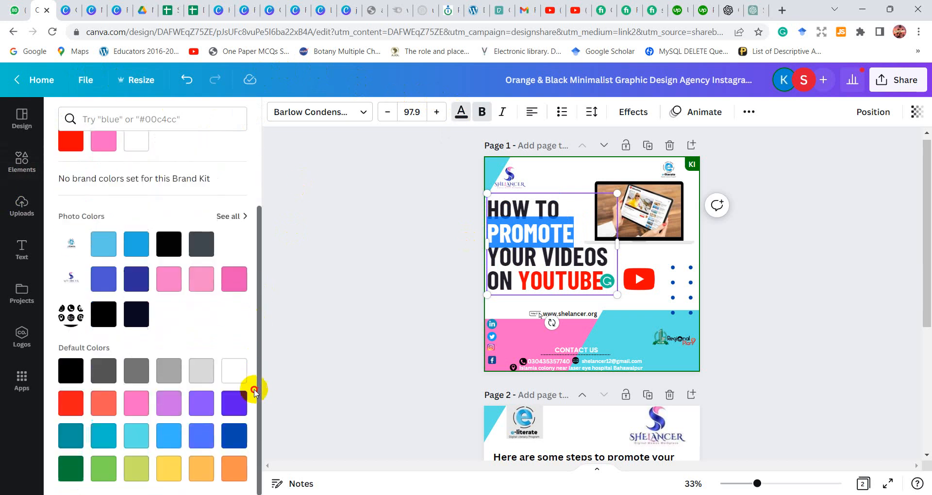
click(171, 469)
click(345, 369)
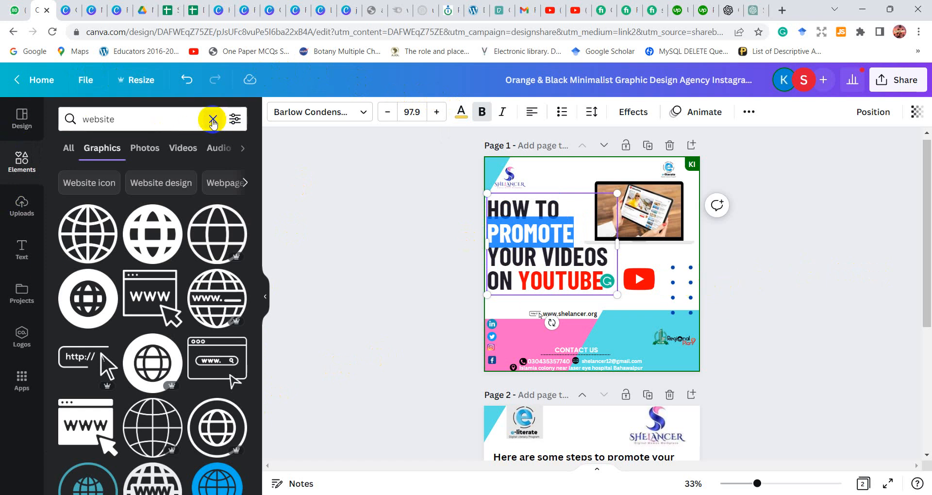
Replace the elements search term with "dots" and run the search
click(212, 119)
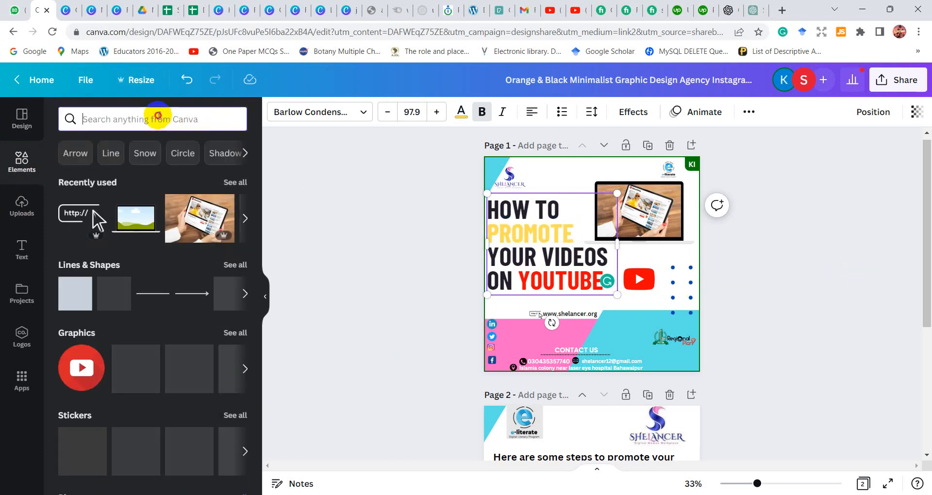
text(lines)
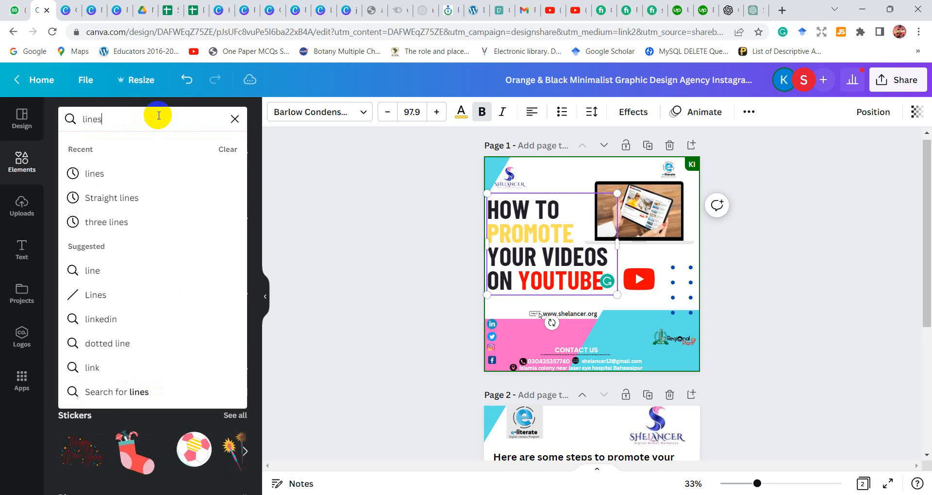
key(BackSpace)
key(BackSpace)
key(BackSpace)
key(BackSpace)
key(BackSpace)
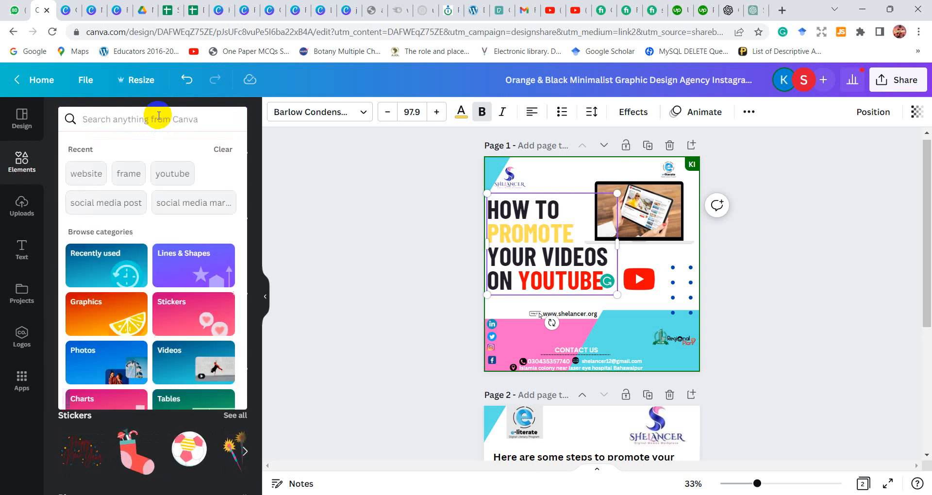
text(dots)
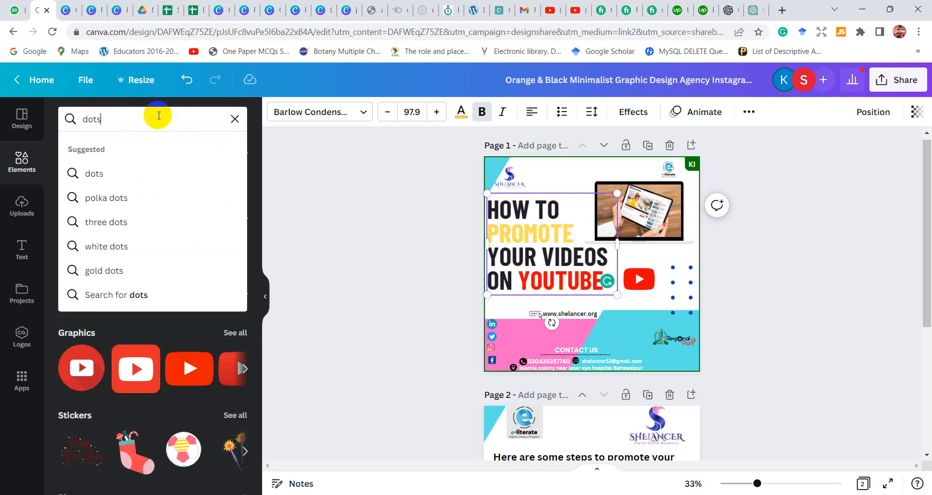
key(Return)
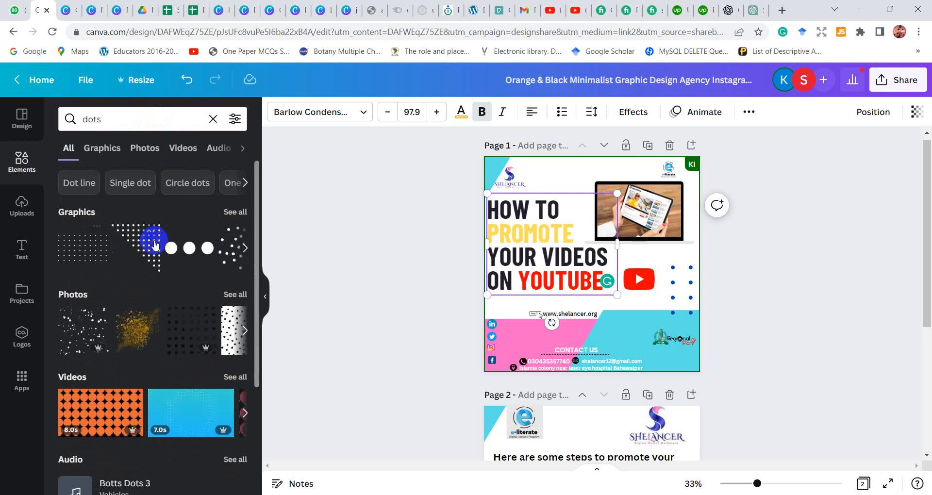
Add the triangular dot pattern, colour it pink, and rotate it into the lower-right corner of the cyan area
click(143, 252)
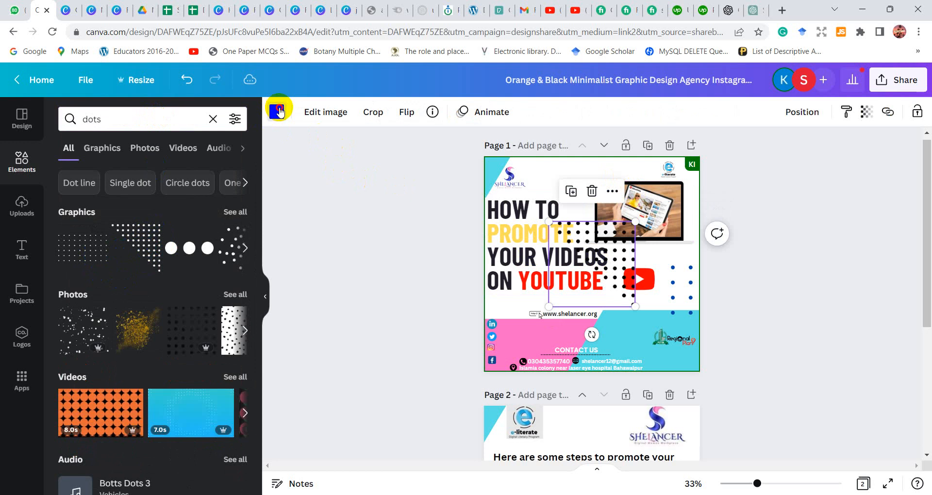
click(278, 111)
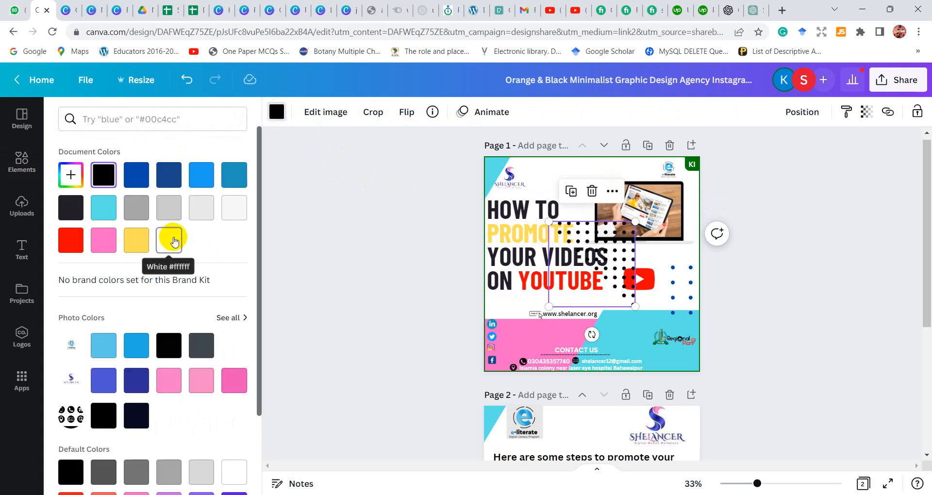
click(113, 243)
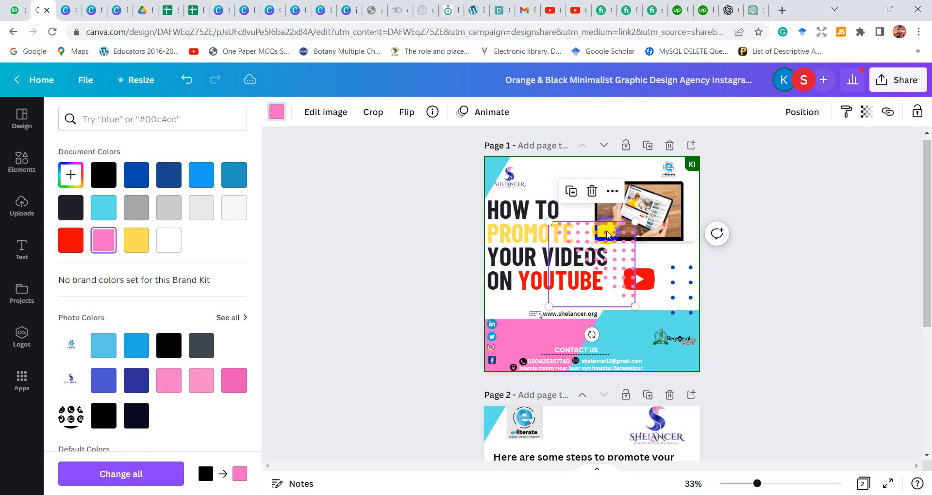
drag(622, 256, 671, 315)
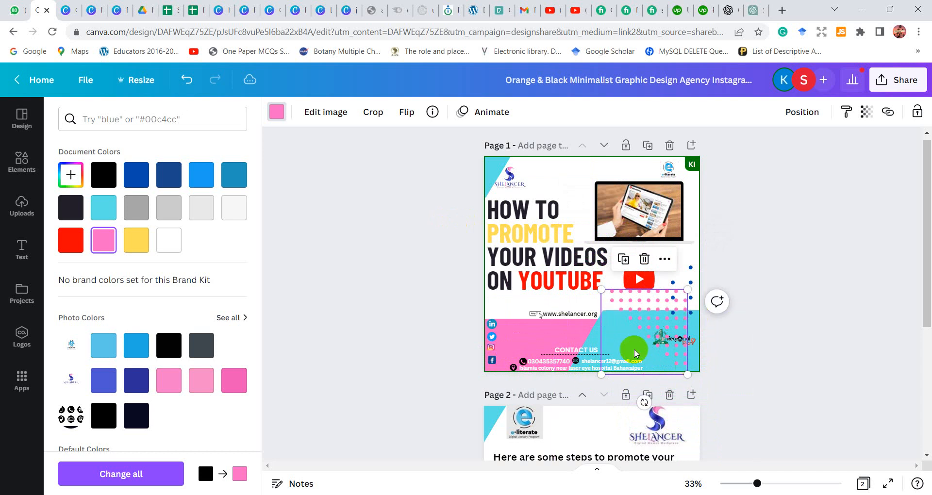
drag(630, 401, 642, 323)
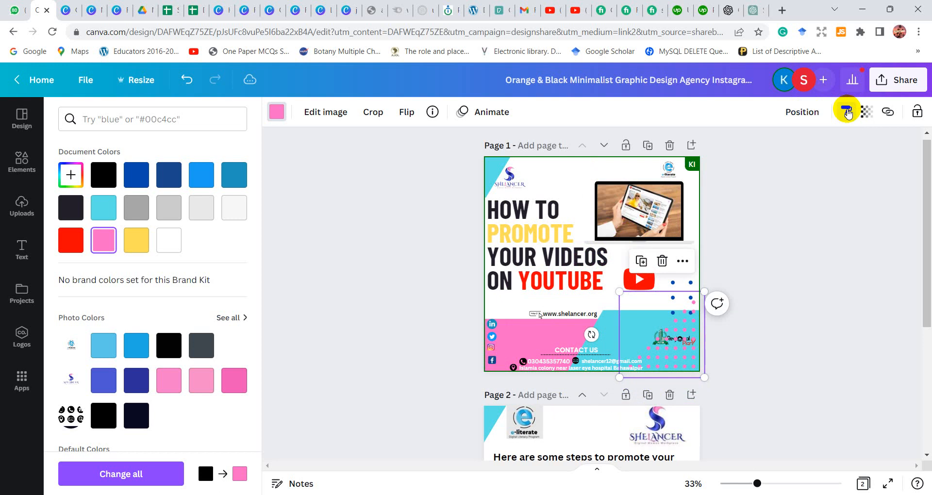
Set the pink dot pattern's transparency to 50 and cancel the style copying
click(867, 113)
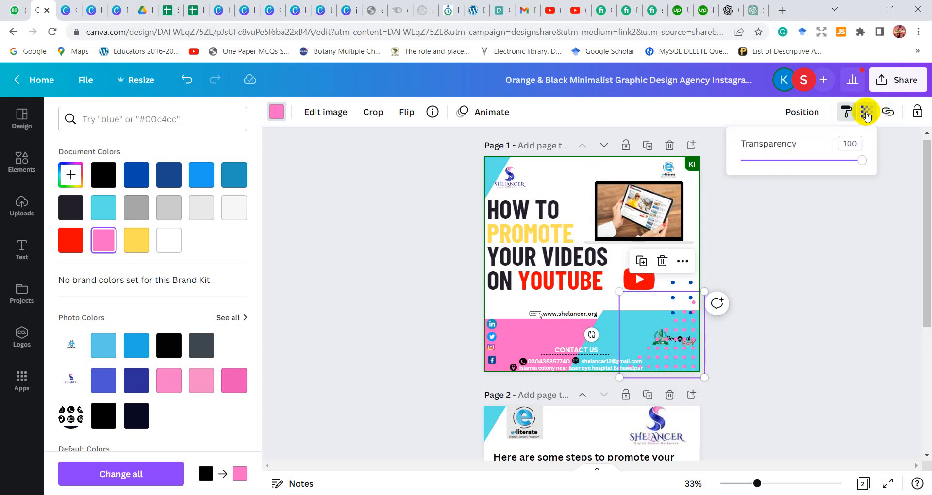
drag(849, 165, 798, 173)
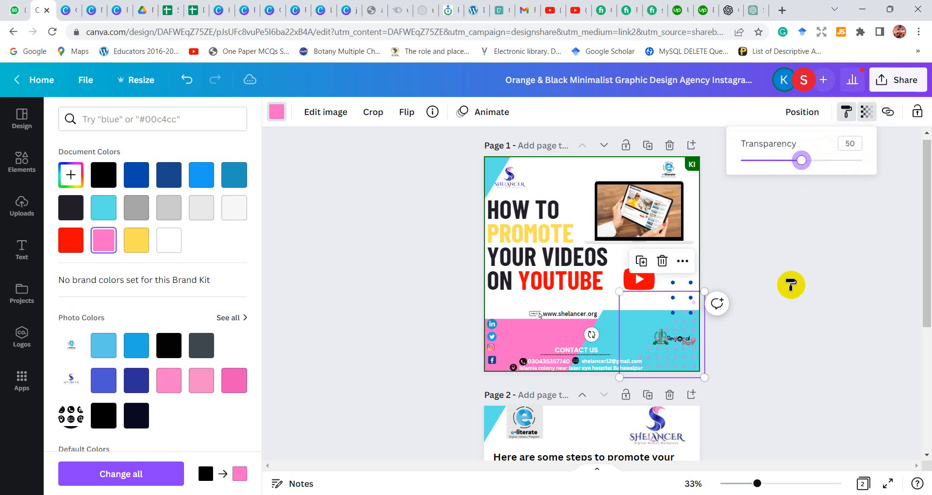
click(791, 285)
click(846, 112)
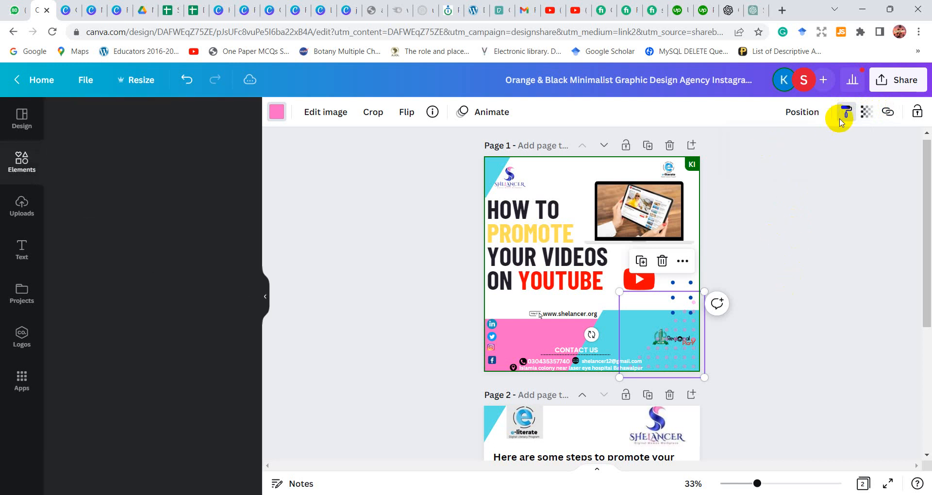
Move the blue dot grid up along the page's right edge, beside the YouTube logo
drag(800, 191, 699, 258)
click(689, 285)
click(785, 297)
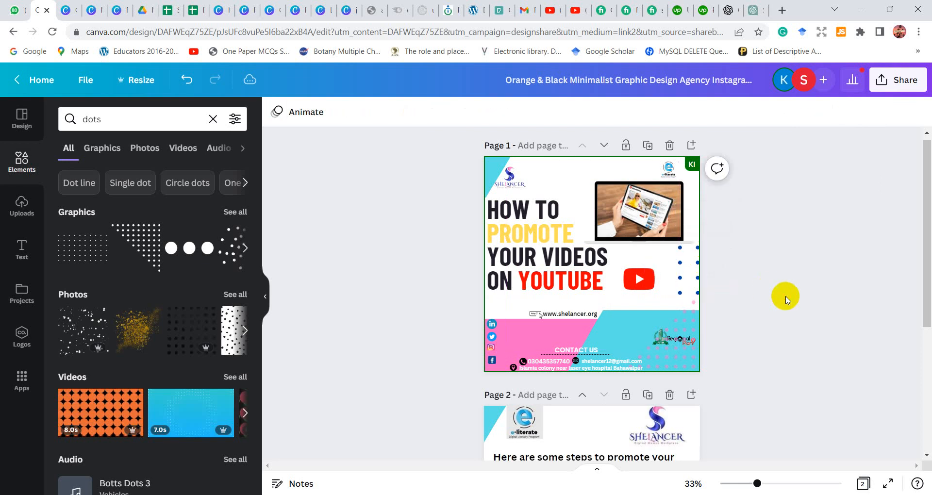
Remove the blue dot grid from page 1 and shift the YouTube logo slightly right and up
click(678, 277)
drag(678, 276, 776, 254)
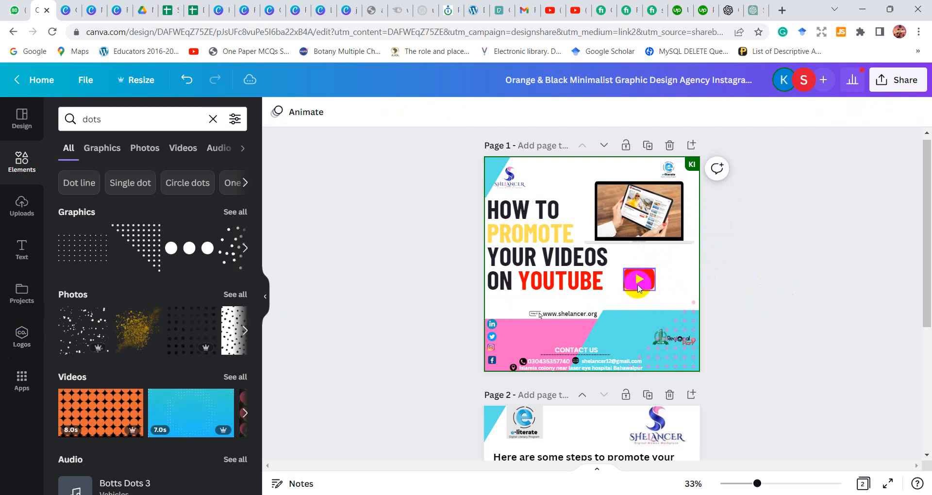
drag(640, 276, 652, 280)
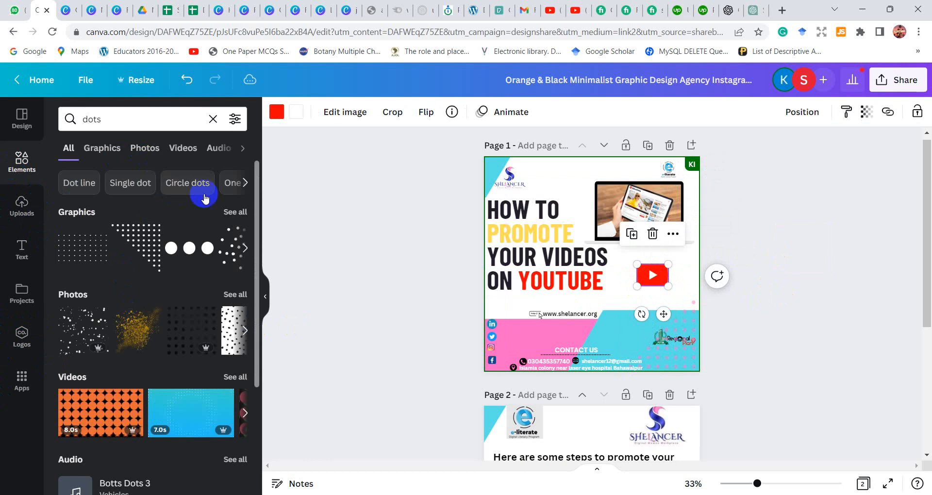
Show all dots graphics and add the white halftone pattern that is densest in its lower-left corner
click(233, 214)
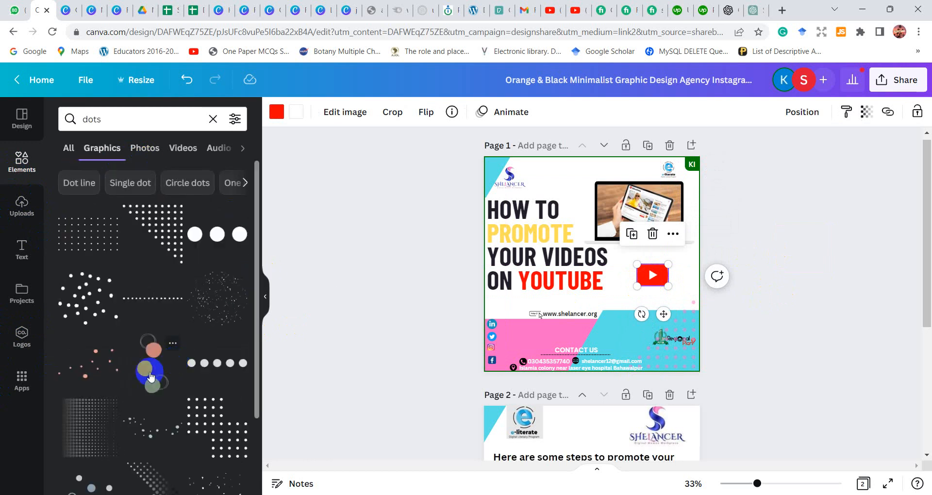
drag(151, 376, 256, 345)
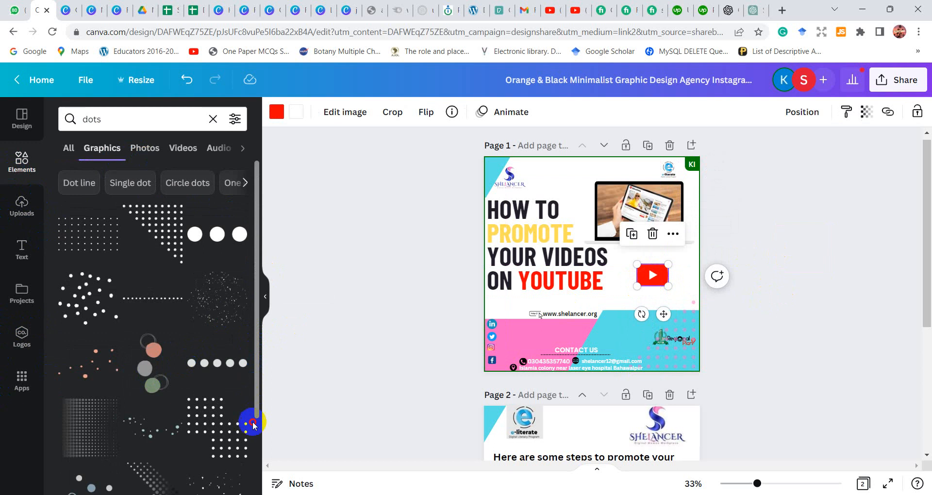
scroll(245, 486, down, 4)
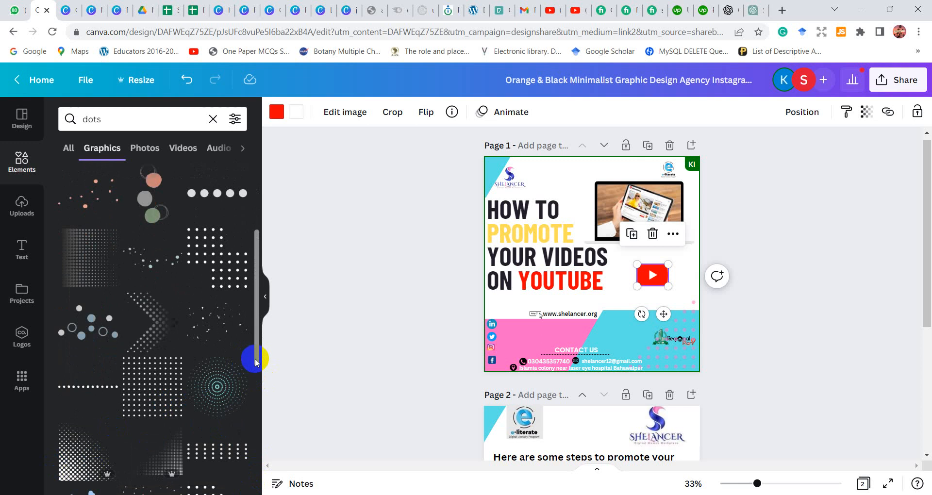
drag(256, 362, 260, 377)
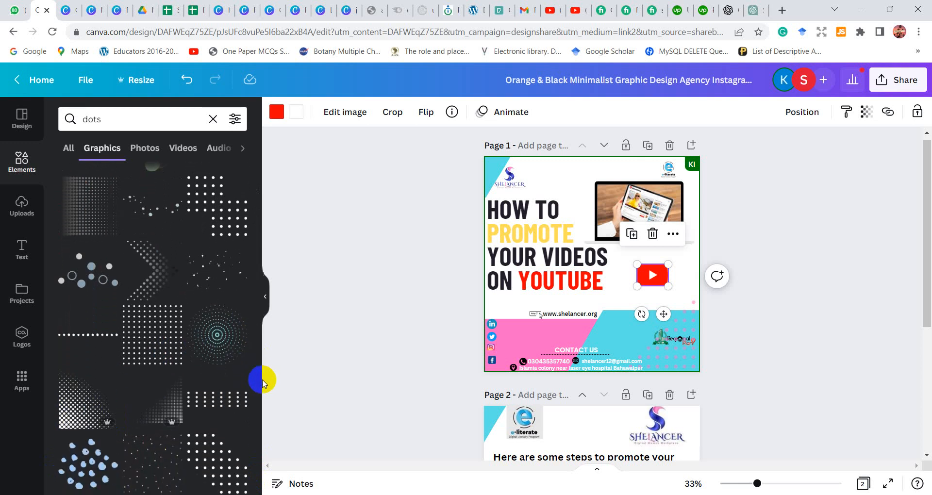
click(125, 410)
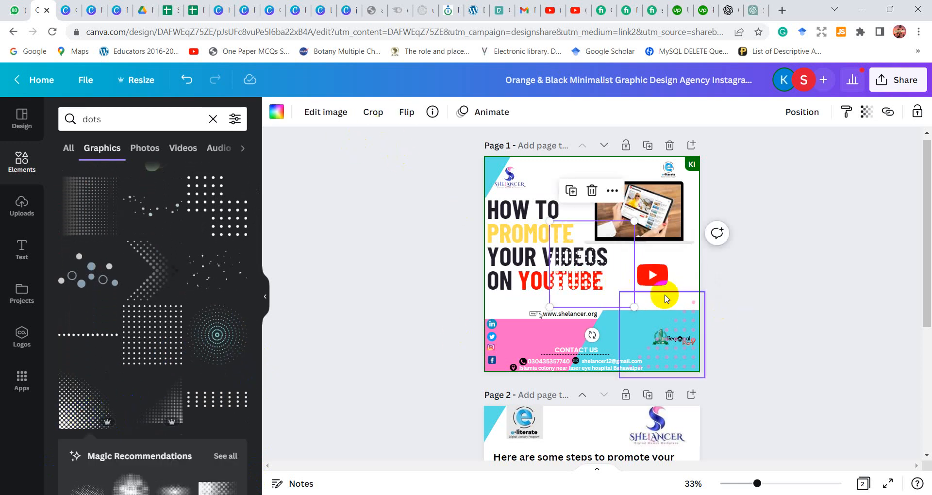
Remove the pink dot pattern and rotate the white halftone pattern into the lower-right corner of the cyan area
click(809, 350)
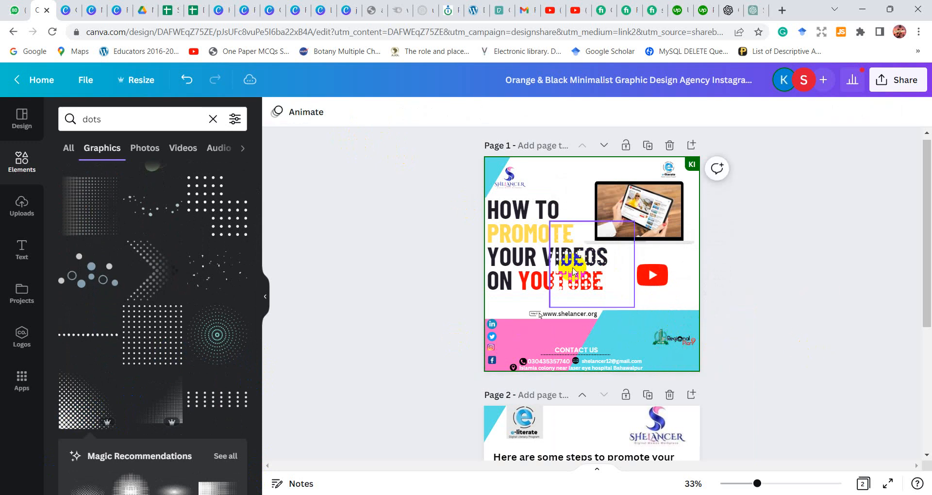
drag(573, 268, 661, 341)
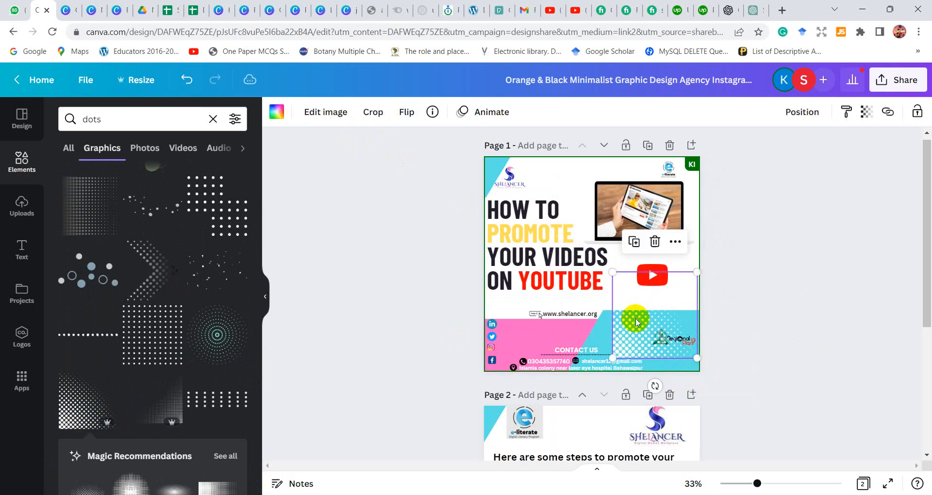
drag(655, 386, 683, 340)
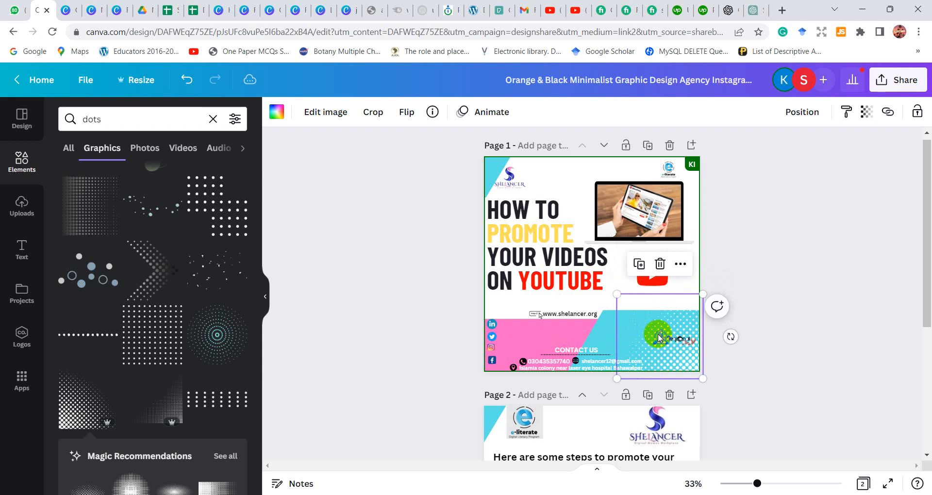
Try sending the white halftone pattern to the back of page 1, and bring it forward again
click(808, 116)
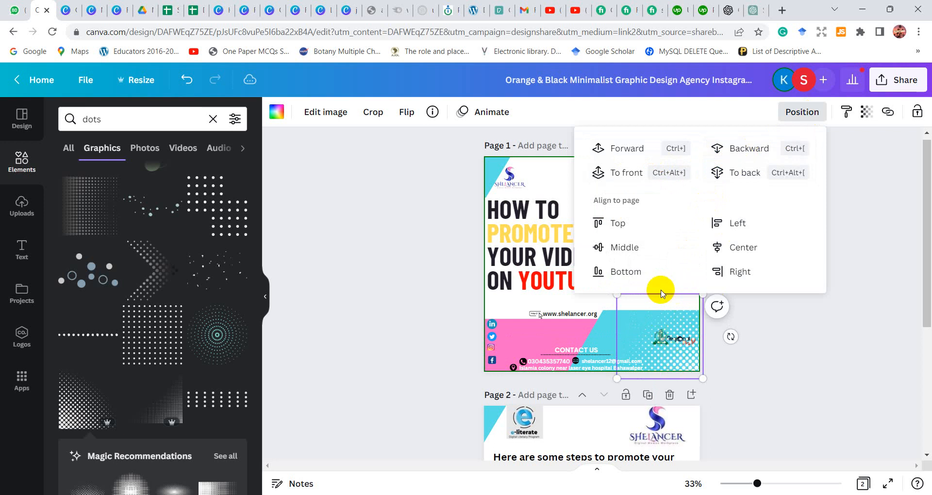
click(744, 166)
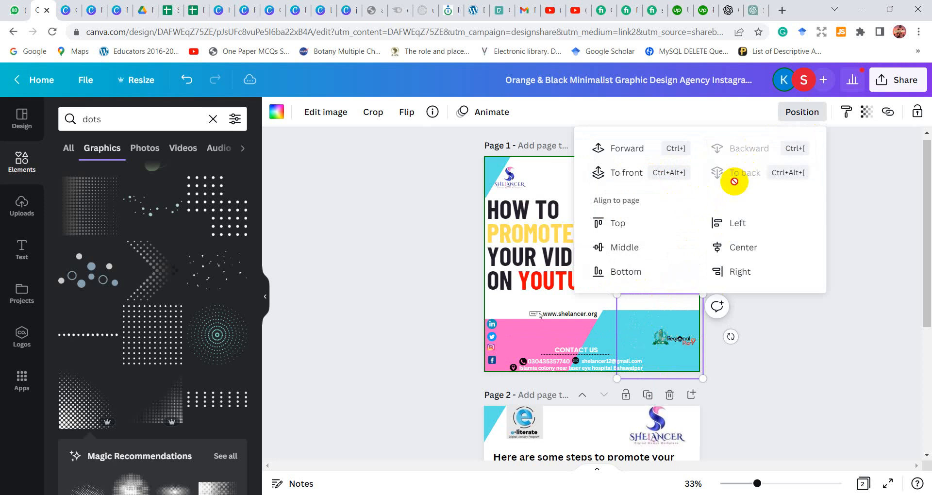
click(639, 165)
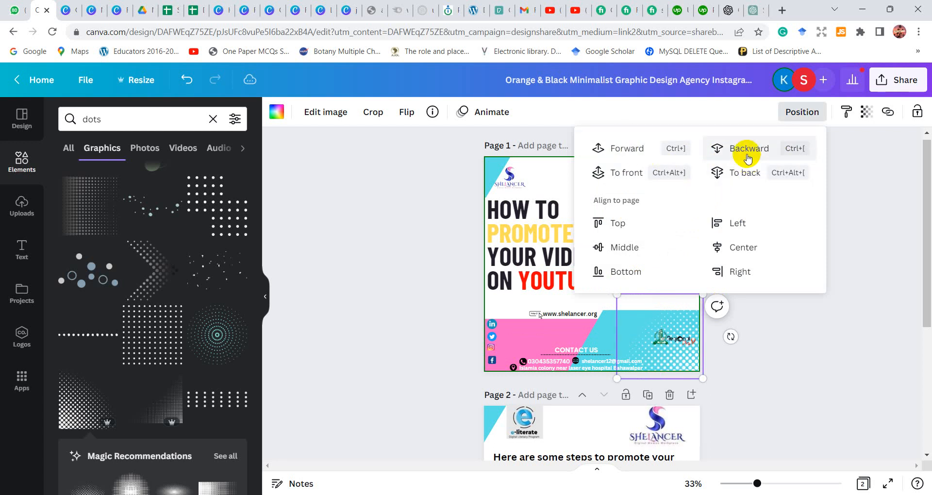
click(685, 353)
Shift the halftone pattern left off the Regional Plan logo and move the logo to the cyan area's upper-right corner
drag(657, 334, 601, 326)
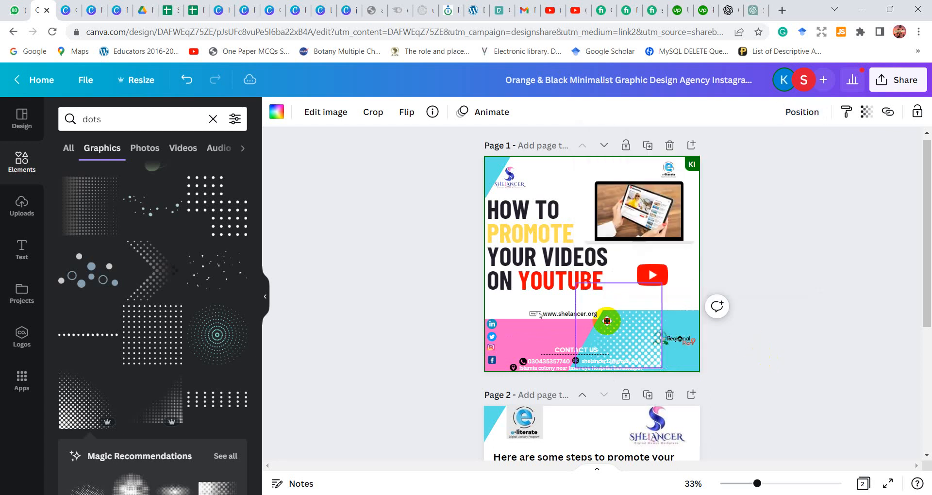
click(662, 338)
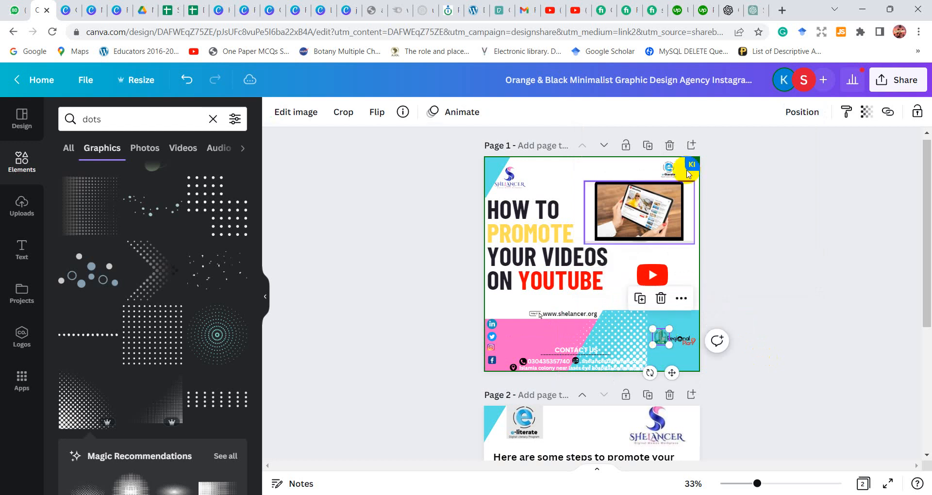
click(802, 110)
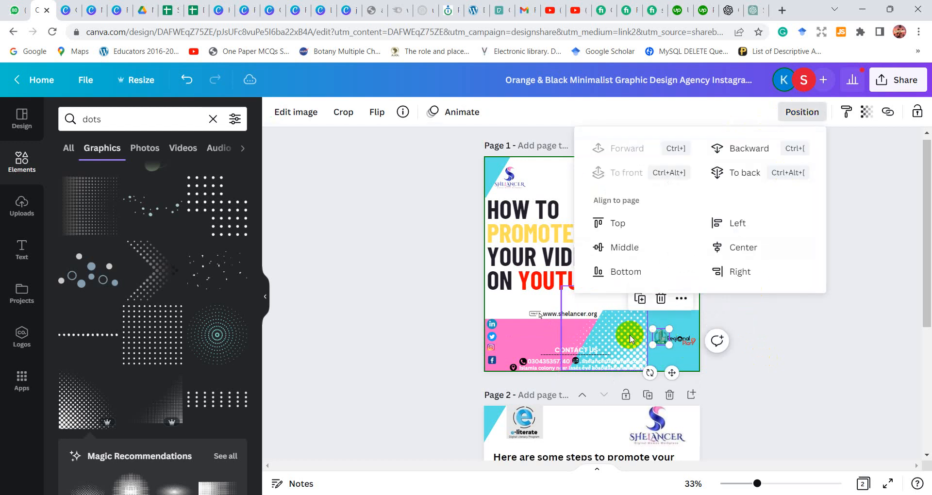
click(630, 339)
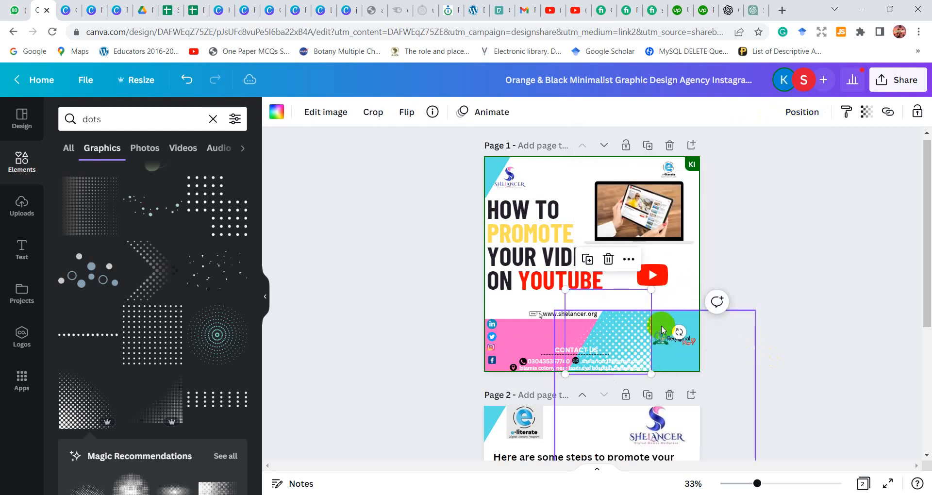
drag(663, 337, 675, 318)
Move the halftone pattern back into the page's lower-right corner and shrink it to sit below the Regional Plan logo
drag(624, 343, 690, 344)
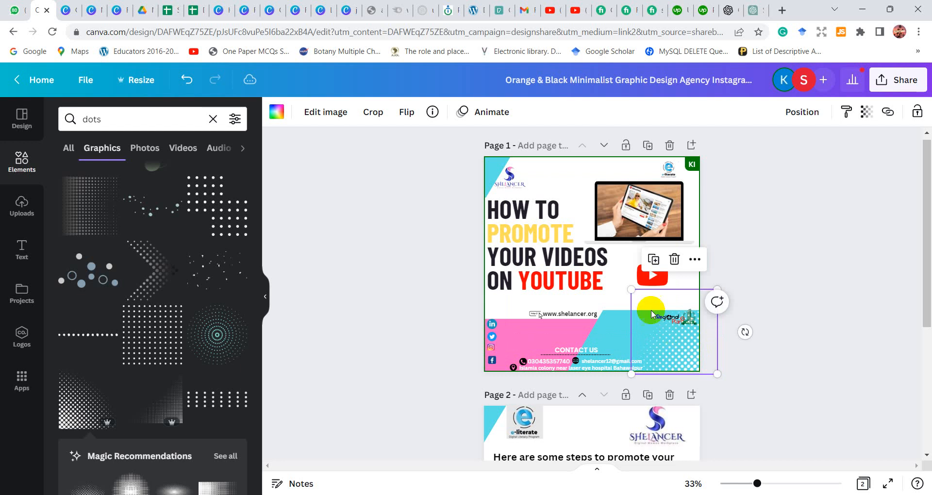
drag(631, 290, 666, 311)
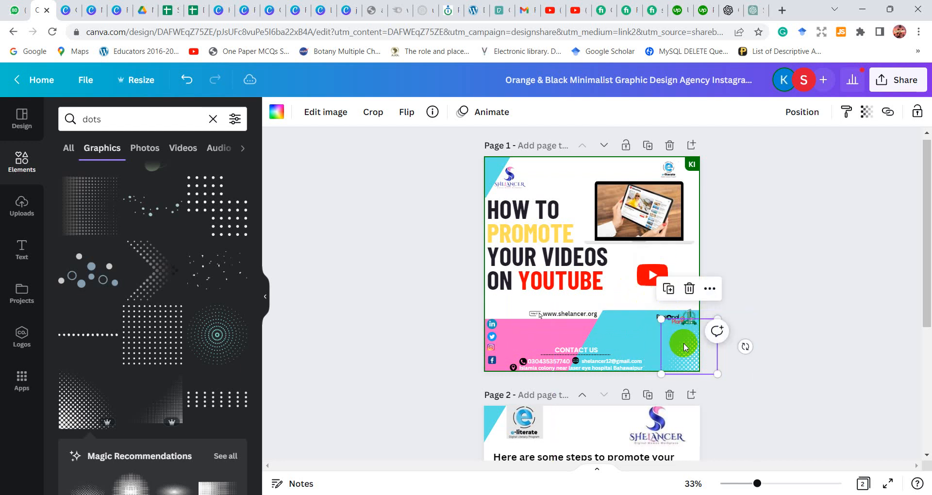
mouse_move(685, 348)
mouse_down()
mouse_move(665, 346)
mouse_move(672, 350)
mouse_up()
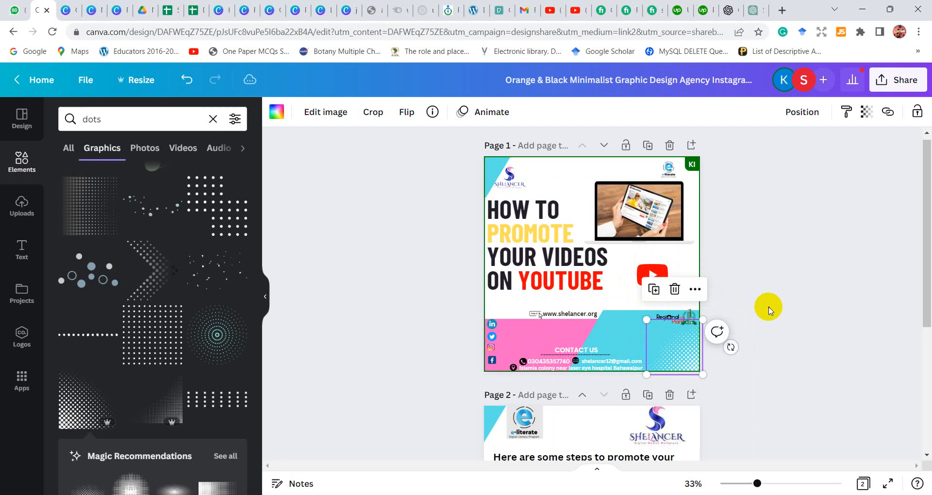
click(768, 310)
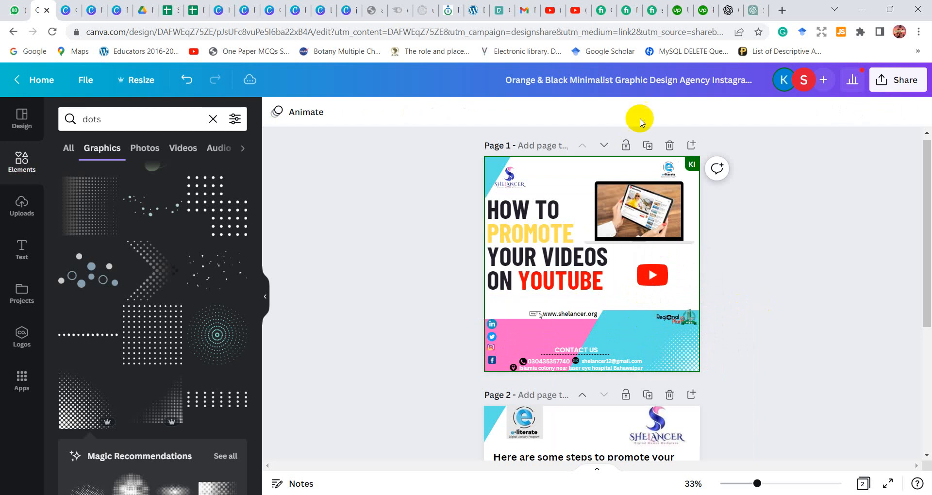
Clear the dots search, add a diamond from the Lines & Shapes collection to page 1 and colour it red
click(28, 259)
click(73, 278)
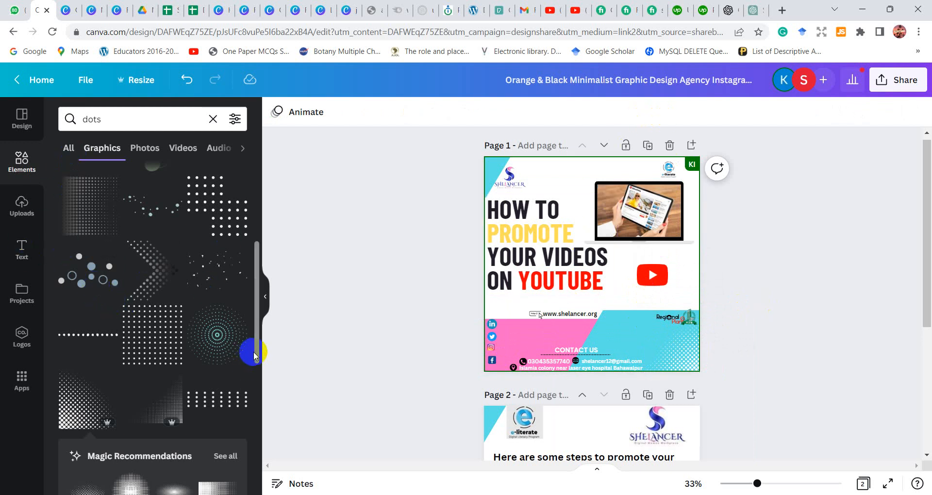
drag(257, 356, 258, 493)
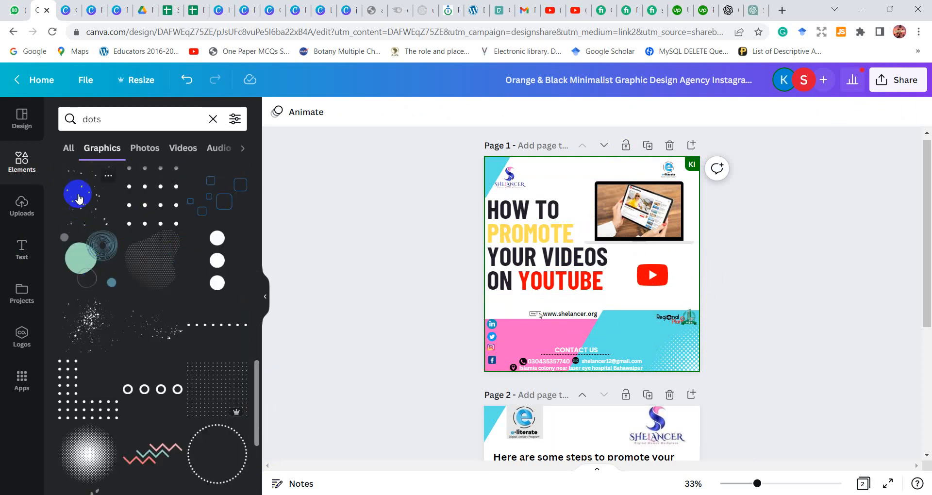
click(122, 120)
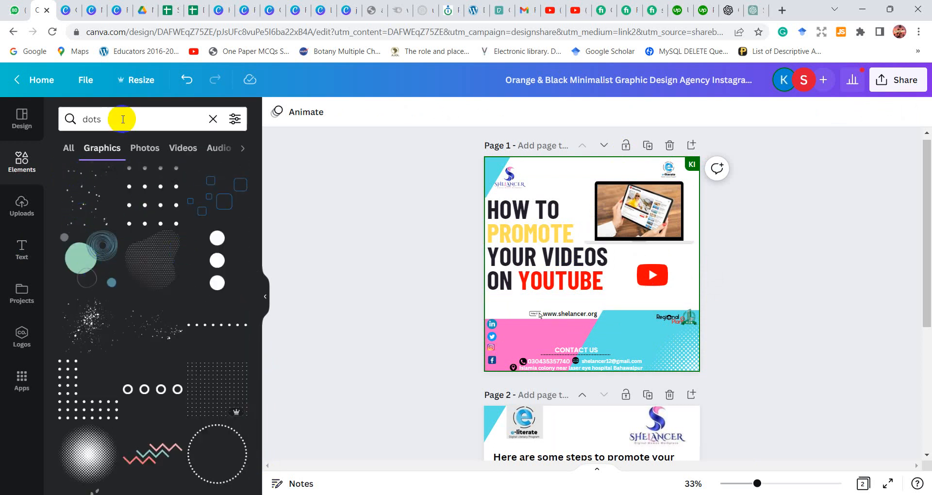
click(213, 119)
click(159, 125)
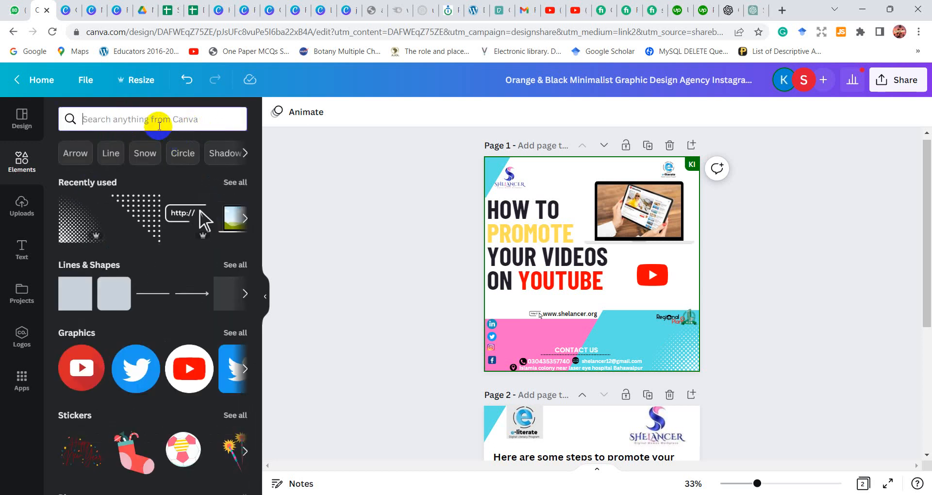
click(241, 262)
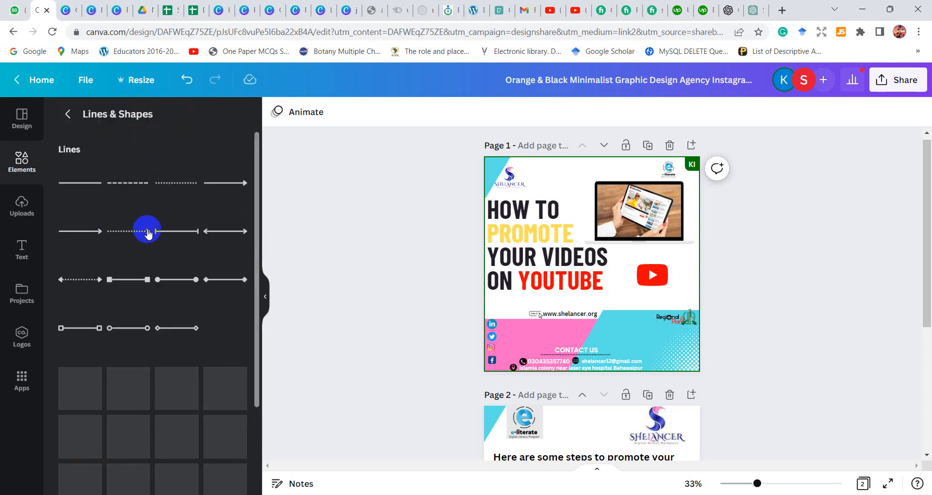
click(126, 465)
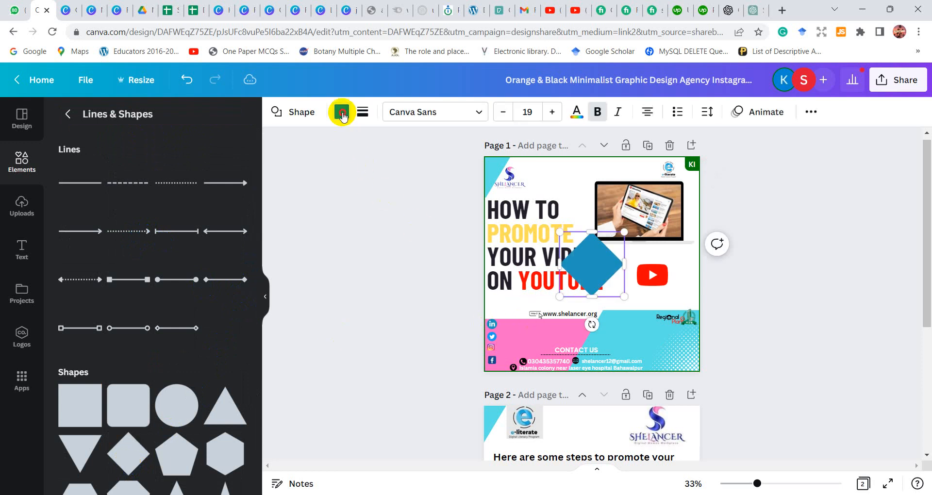
click(342, 112)
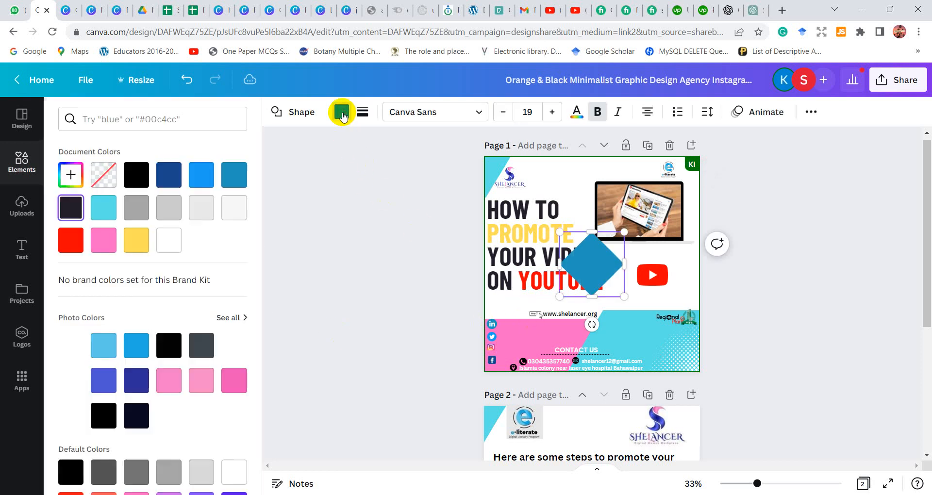
click(77, 244)
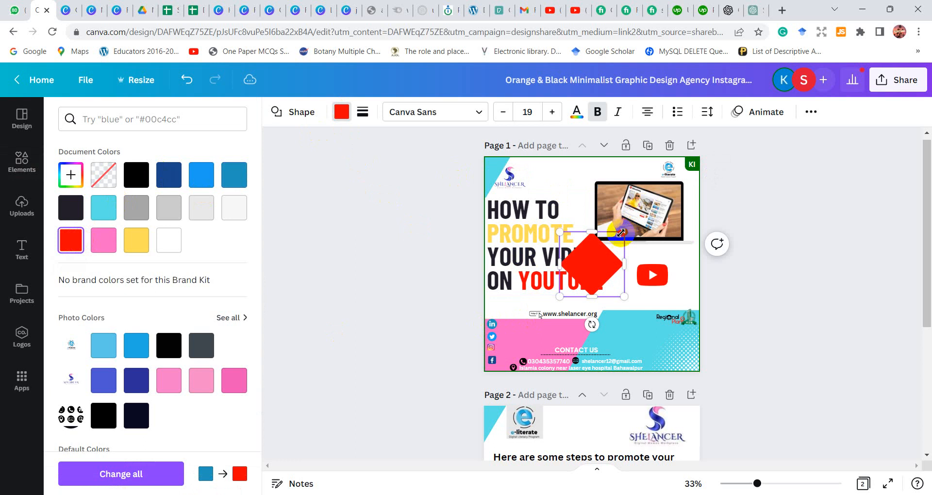
Shrink the red diamond to a small accent and place it between the headline and the YouTube logo, below the laptop
drag(621, 233, 581, 274)
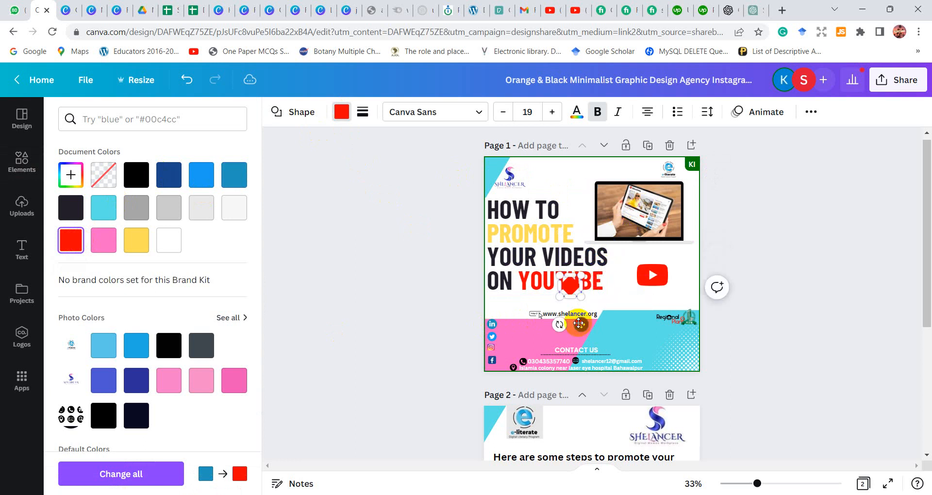
drag(579, 324, 632, 294)
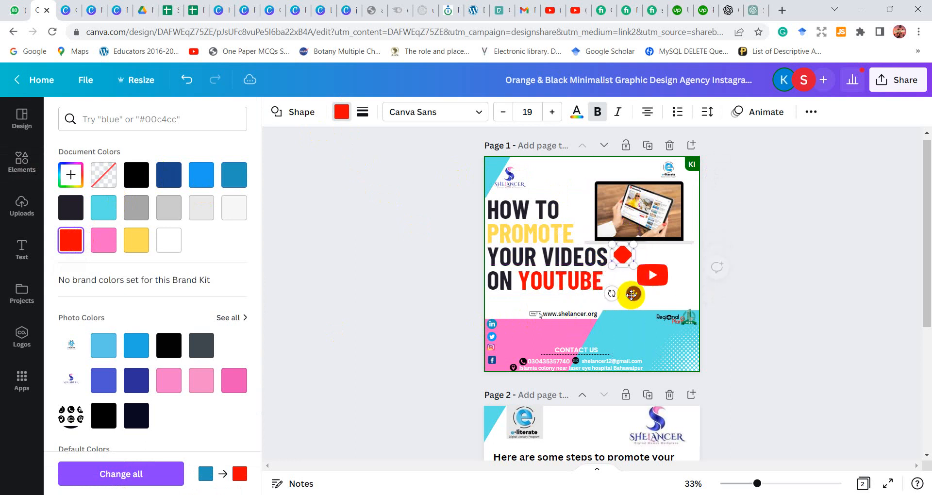
drag(634, 245, 627, 256)
drag(628, 292, 635, 287)
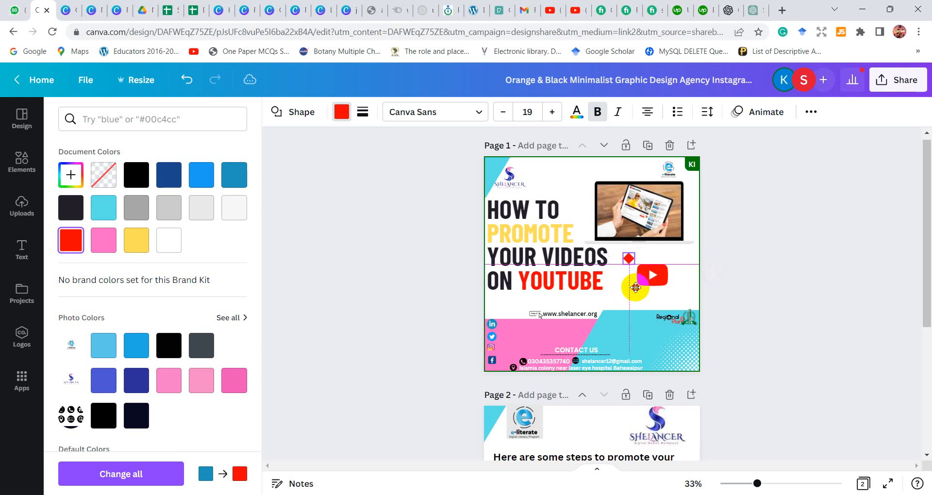
click(453, 294)
click(453, 294)
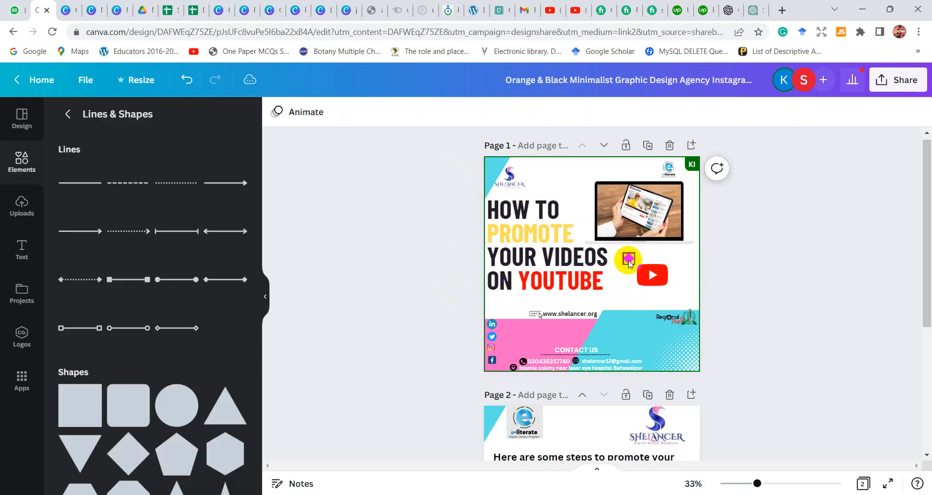
Duplicate the small red diamond, make the copy slightly larger and place it below and left of the original
click(629, 262)
drag(627, 260, 630, 263)
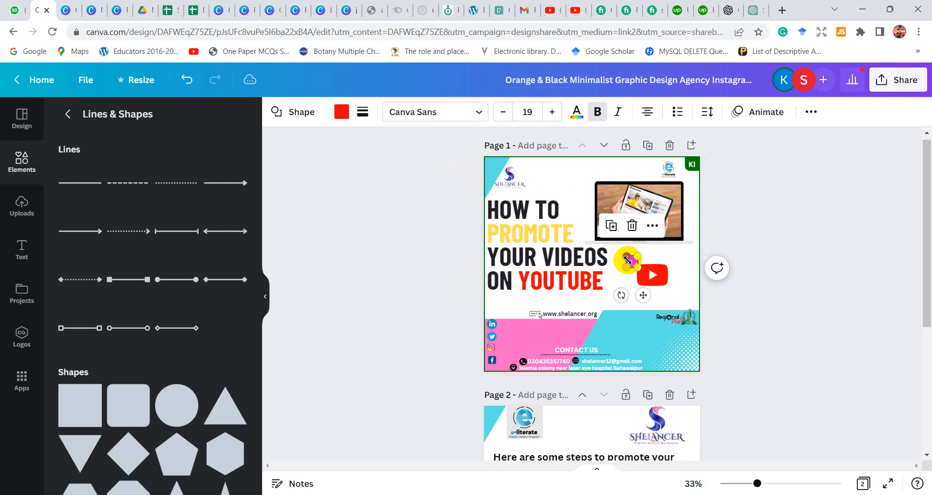
click(634, 311)
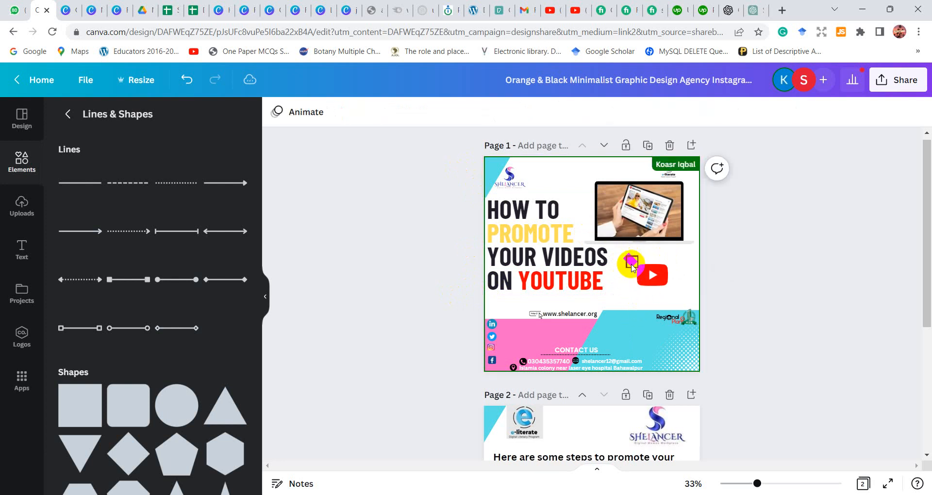
click(629, 274)
drag(629, 273, 626, 296)
click(626, 293)
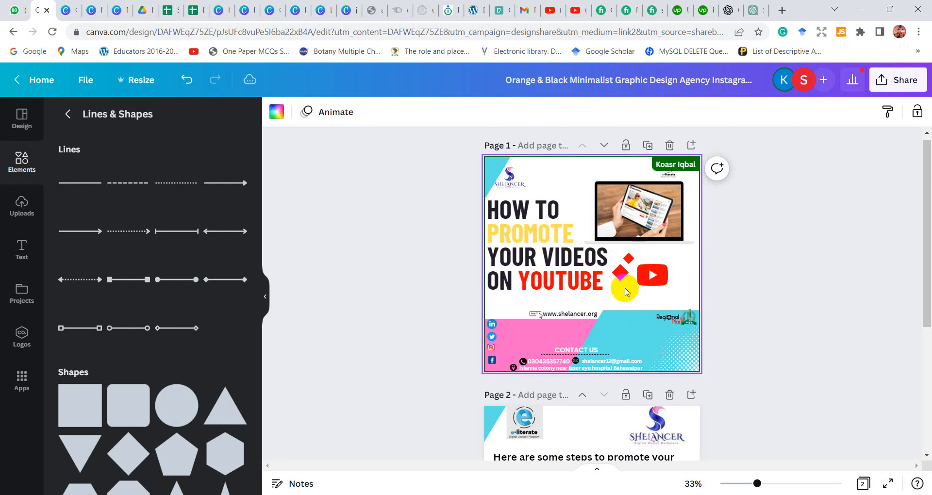
Add a third, smaller red diamond below the other two, close to the YouTube logo's left edge
click(616, 271)
key(ctrl+v)
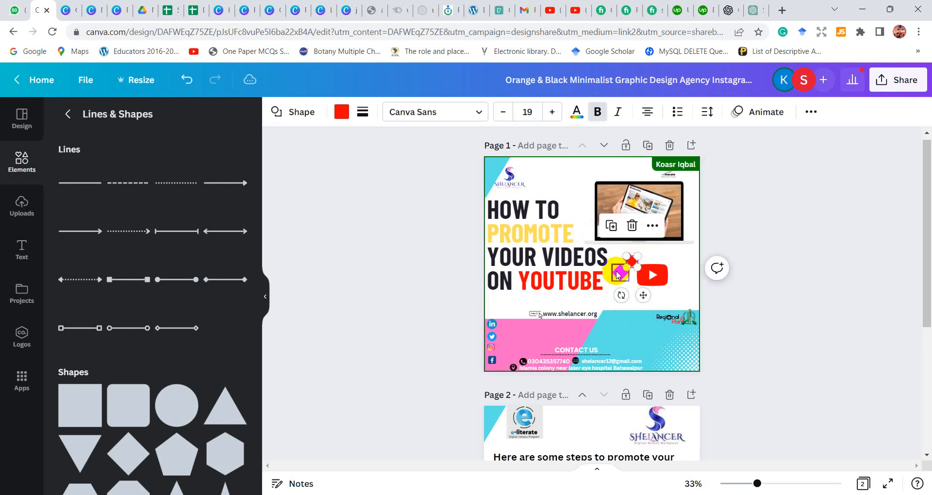
drag(618, 275, 640, 309)
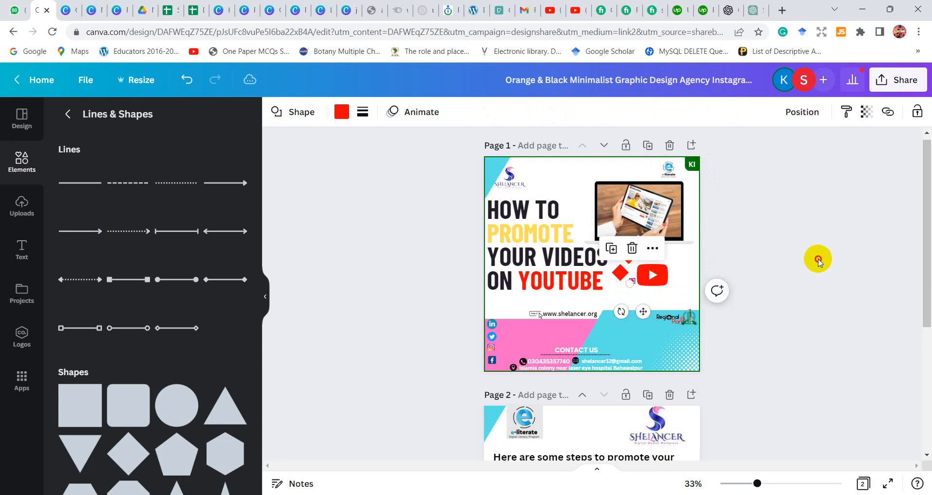
click(818, 262)
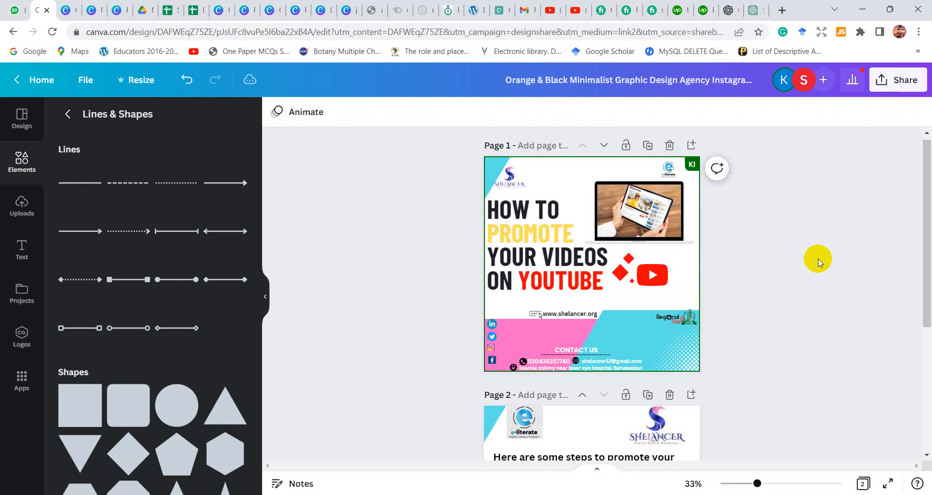